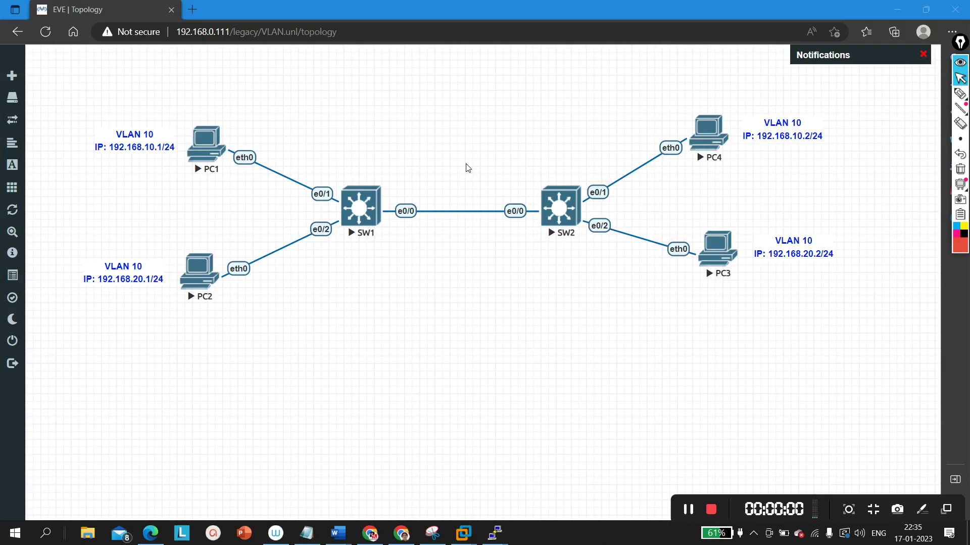
# Annotate the link between SW1 and SW2 with a red freehand arrow and the handwritten word "Trunk"
pyautogui.click(960, 93)
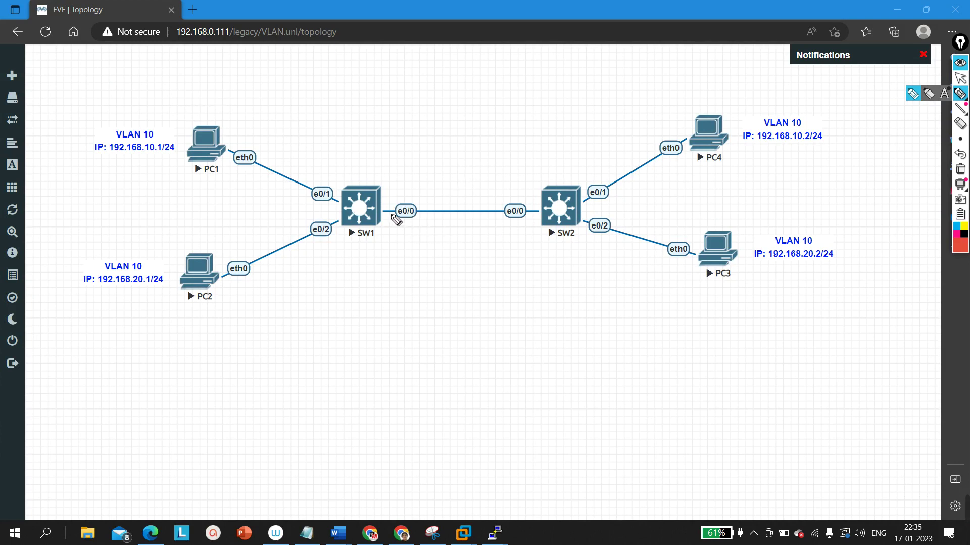
pyautogui.moveTo(459, 181); pyautogui.dragTo(450, 205)
pyautogui.moveTo(449, 153)
pyautogui.mouseDown()
pyautogui.moveTo(444, 172)
pyautogui.moveTo(458, 151)
pyautogui.mouseUp()
pyautogui.moveTo(467, 156)
pyautogui.mouseDown()
pyautogui.moveTo(470, 169)
pyautogui.moveTo(498, 163)
pyautogui.mouseUp()
pyautogui.click(507, 153)
pyautogui.moveTo(497, 154)
pyautogui.mouseDown()
pyautogui.moveTo(498, 168)
pyautogui.moveTo(511, 167)
pyautogui.mouseUp()
pyautogui.moveTo(526, 143)
pyautogui.mouseDown()
pyautogui.moveTo(524, 165)
pyautogui.moveTo(540, 165)
pyautogui.mouseUp()
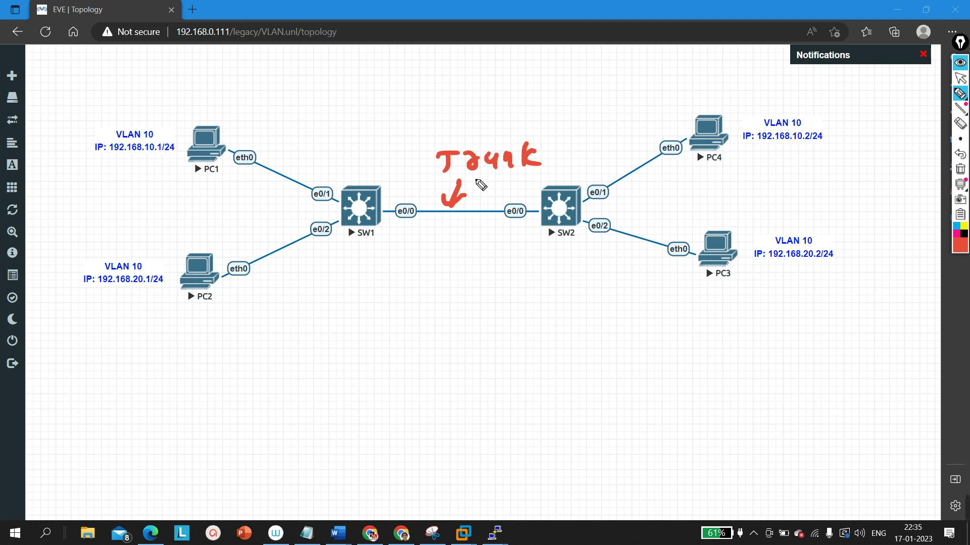
# Handwrite and underline "Taging" below the SW1–SW2 link, and clear all annotations
pyautogui.moveTo(388, 262)
pyautogui.mouseDown()
pyautogui.moveTo(386, 291)
pyautogui.moveTo(404, 262)
pyautogui.mouseUp()
pyautogui.moveTo(420, 273); pyautogui.dragTo(524, 289)
pyautogui.moveTo(384, 304); pyautogui.dragTo(477, 306)
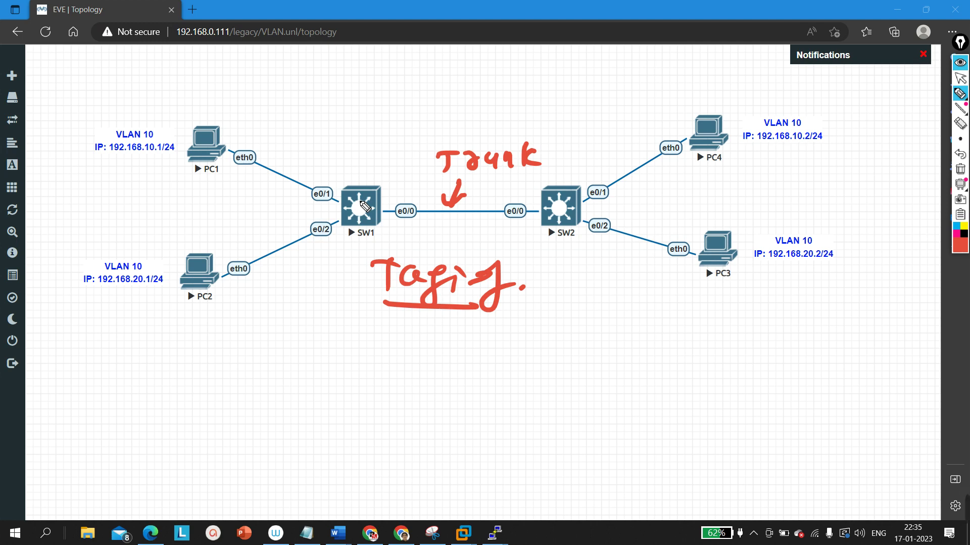
pyautogui.click(960, 169)
# Choose a thinner pen stroke and draw an arrow above the link leading from SW1 toward SW2
pyautogui.click(960, 138)
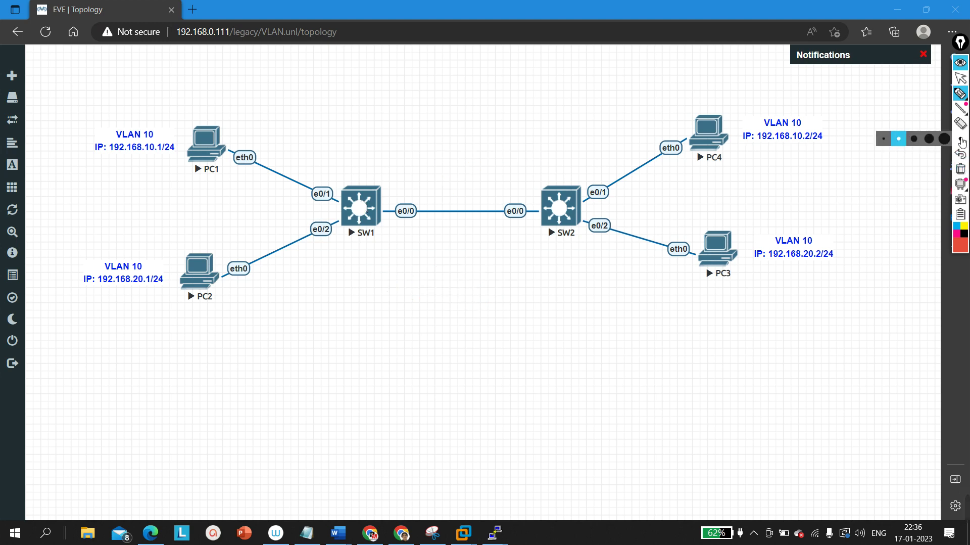
pyautogui.click(903, 139)
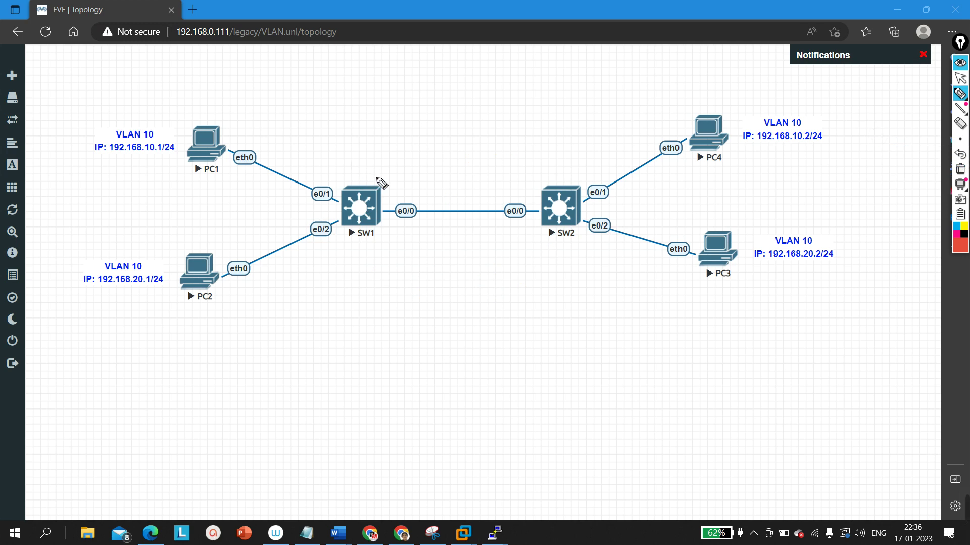
pyautogui.moveTo(371, 175)
pyautogui.mouseDown()
pyautogui.moveTo(424, 176)
pyautogui.moveTo(416, 184)
pyautogui.mouseUp()
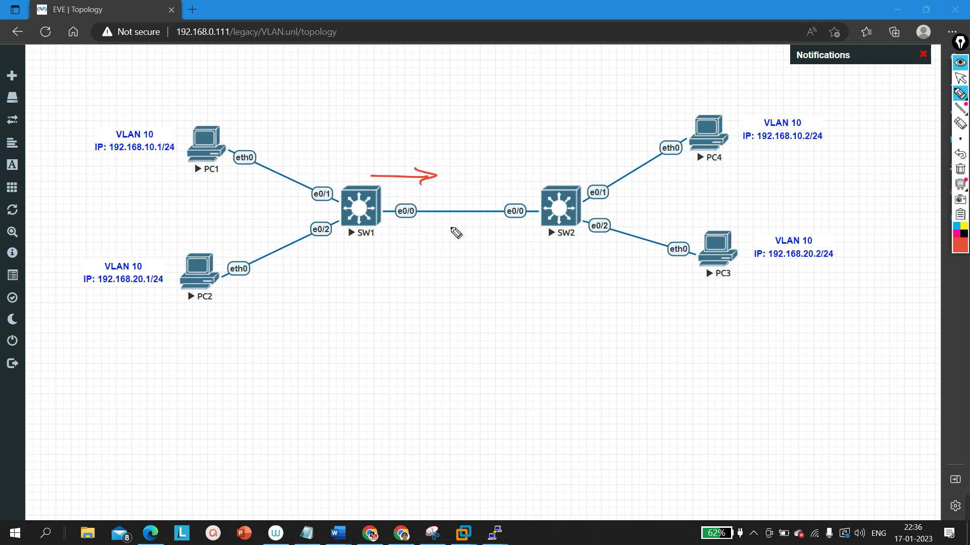
# Handwrite a numbered list below the SW1–SW2 link with "Dot1q" as item 1 and "ISL" as item 2
pyautogui.moveTo(374, 286)
pyautogui.mouseDown()
pyautogui.moveTo(397, 291)
pyautogui.moveTo(385, 257)
pyautogui.moveTo(428, 283)
pyautogui.moveTo(463, 273)
pyautogui.mouseUp()
pyautogui.moveTo(483, 251)
pyautogui.mouseDown()
pyautogui.moveTo(481, 288)
pyautogui.moveTo(493, 271)
pyautogui.moveTo(502, 287)
pyautogui.mouseUp()
pyautogui.moveTo(527, 264)
pyautogui.mouseDown()
pyautogui.moveTo(520, 278)
pyautogui.moveTo(540, 277)
pyautogui.mouseUp()
pyautogui.moveTo(382, 317)
pyautogui.mouseDown()
pyautogui.moveTo(376, 331)
pyautogui.moveTo(400, 337)
pyautogui.moveTo(505, 328)
pyautogui.mouseUp()
pyautogui.click(516, 330)
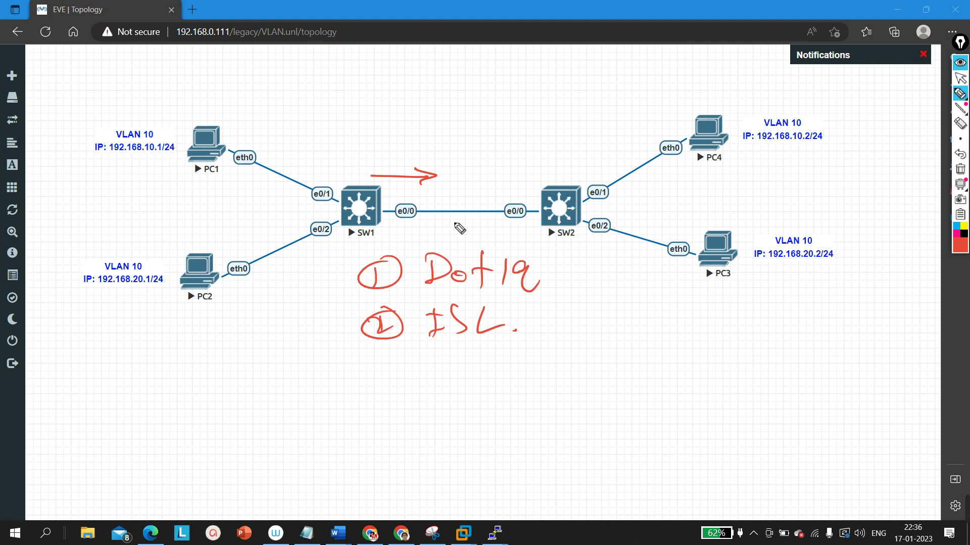
# Draw an arrow pointing at each of the Dot1q and ISL items, and clear all annotations
pyautogui.moveTo(566, 268)
pyautogui.mouseDown()
pyautogui.moveTo(554, 276)
pyautogui.moveTo(584, 272)
pyautogui.mouseUp()
pyautogui.moveTo(547, 318)
pyautogui.mouseDown()
pyautogui.moveTo(574, 319)
pyautogui.moveTo(544, 317)
pyautogui.mouseUp()
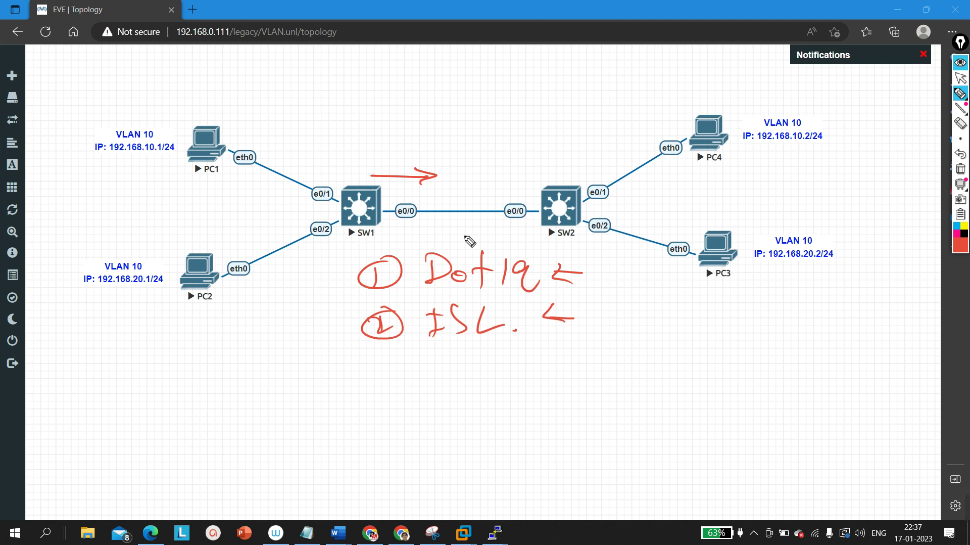
pyautogui.click(960, 169)
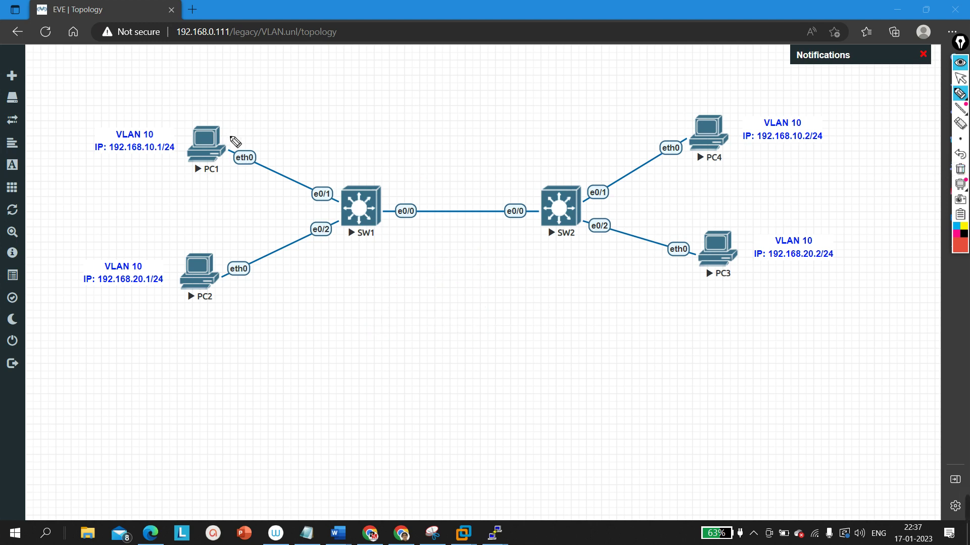
# Circle PC1 and PC2 in red and undo both circles
pyautogui.moveTo(230, 115); pyautogui.dragTo(203, 114)
pyautogui.moveTo(212, 245)
pyautogui.mouseDown()
pyautogui.moveTo(161, 282)
pyautogui.moveTo(237, 259)
pyautogui.mouseUp()
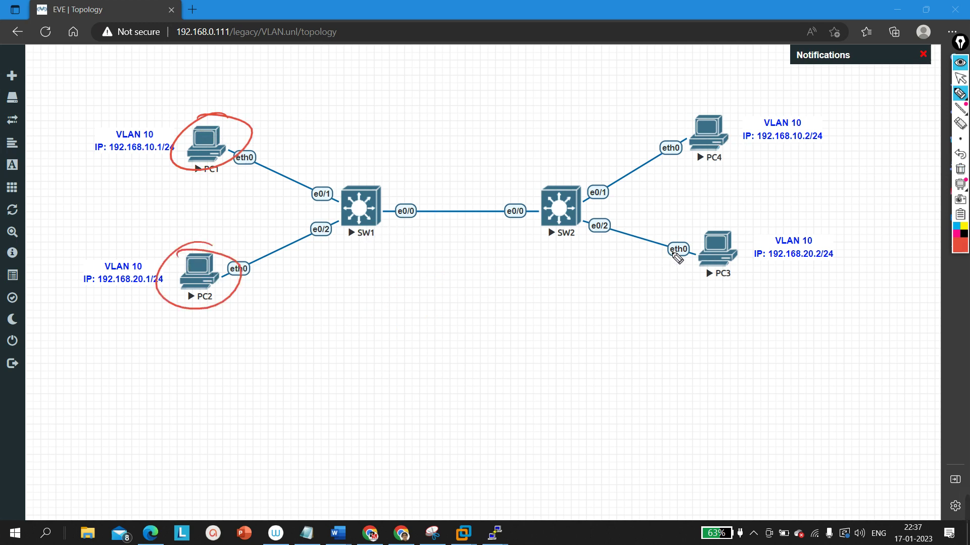
pyautogui.hotkey('ctrl', 'z')
pyautogui.hotkey('ctrl', 'z')
# Circle PC1, the e0/1 port of SW1 and PC1's VLAN 10 label, and undo the three circles
pyautogui.moveTo(207, 120)
pyautogui.mouseDown()
pyautogui.moveTo(174, 190)
pyautogui.moveTo(212, 120)
pyautogui.mouseUp()
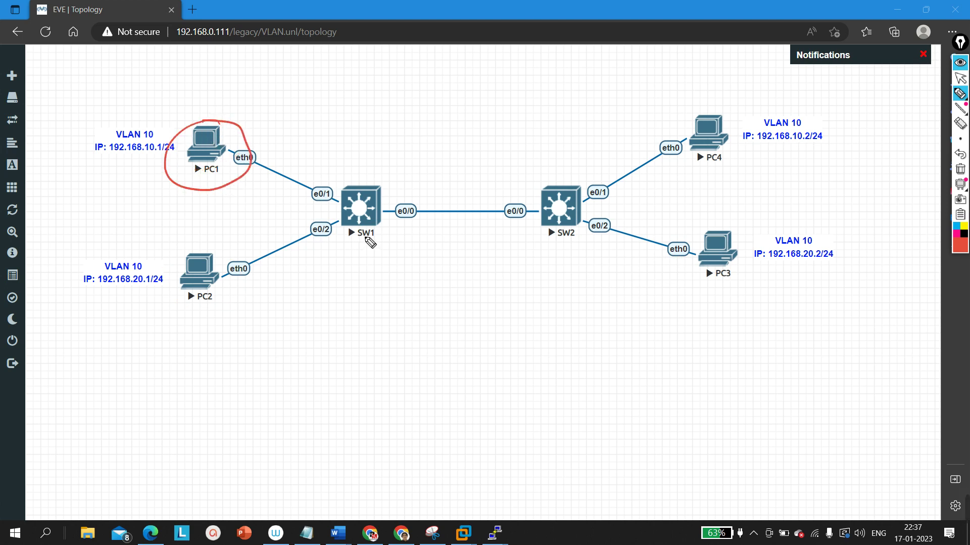
pyautogui.moveTo(319, 177)
pyautogui.mouseDown()
pyautogui.moveTo(334, 187)
pyautogui.moveTo(317, 178)
pyautogui.mouseUp()
pyautogui.moveTo(154, 119)
pyautogui.mouseDown()
pyautogui.moveTo(139, 117)
pyautogui.moveTo(172, 137)
pyautogui.moveTo(138, 124)
pyautogui.mouseUp()
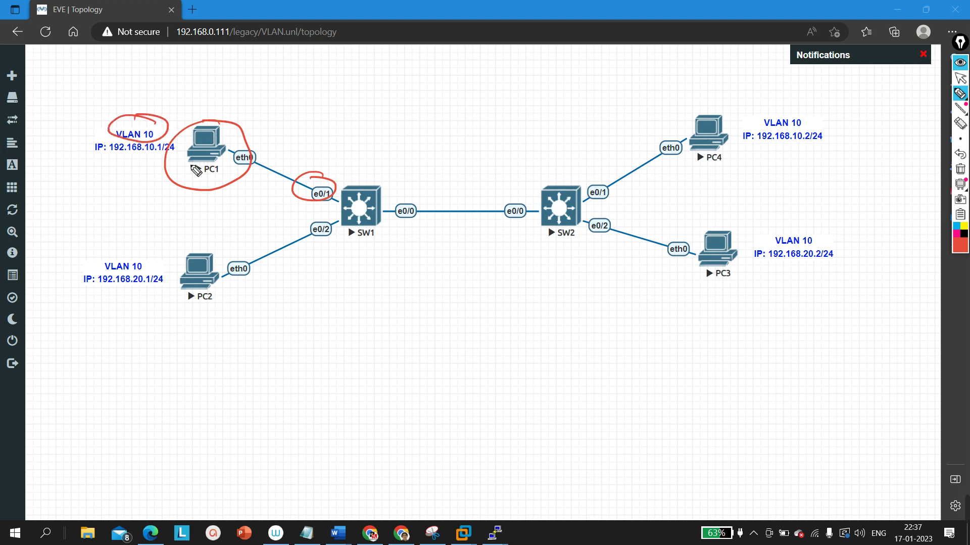
pyautogui.hotkey('ctrl', 'z')
pyautogui.hotkey('ctrl', 'z')
pyautogui.hotkey('ctrl', 'z')
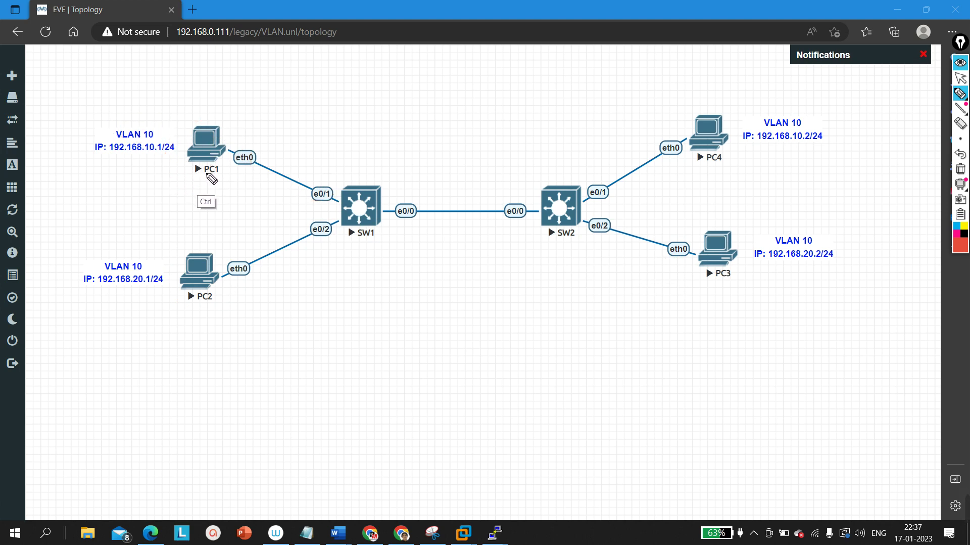
# Circle PC2 and the VLAN labels beside PC1 and PC2, then clear the annotations and stop drawing
pyautogui.moveTo(205, 254); pyautogui.dragTo(188, 249)
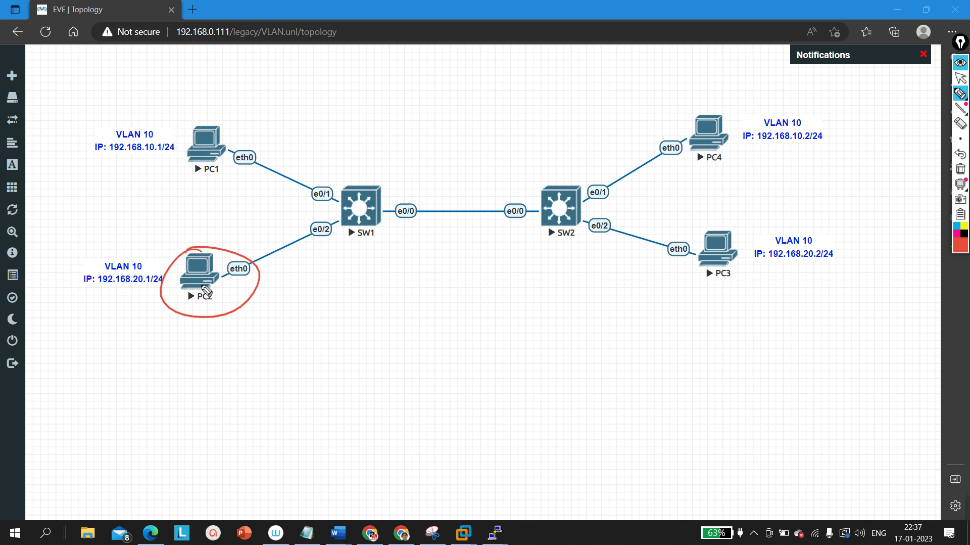
pyautogui.moveTo(143, 125)
pyautogui.mouseDown()
pyautogui.moveTo(167, 133)
pyautogui.moveTo(139, 152)
pyautogui.moveTo(154, 117)
pyautogui.mouseUp()
pyautogui.moveTo(118, 248)
pyautogui.mouseDown()
pyautogui.moveTo(133, 255)
pyautogui.moveTo(119, 247)
pyautogui.mouseUp()
pyautogui.click(961, 169)
pyautogui.click(960, 78)
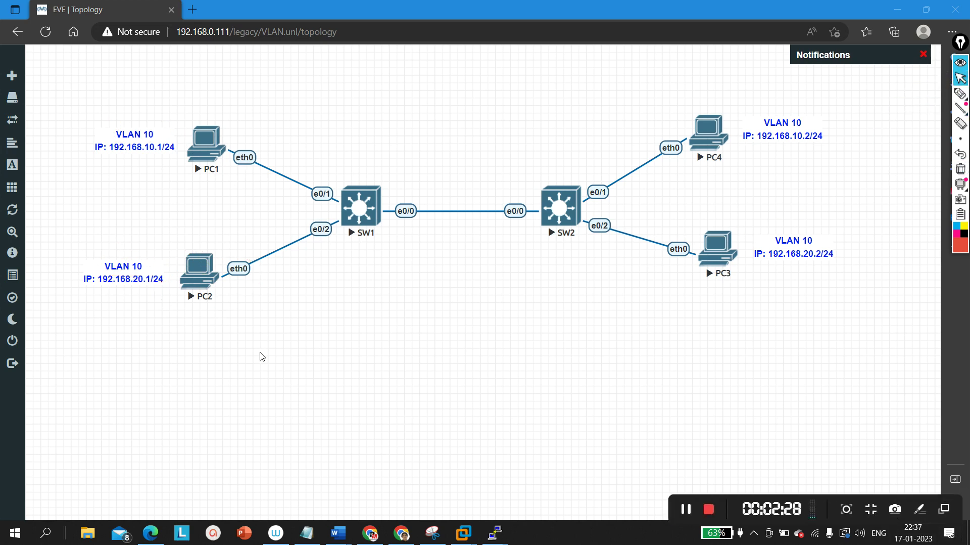
# Change the VLAN number in the text label beside PC2 to VLAN 20
pyautogui.click(138, 276)
pyautogui.doubleClick(138, 275)
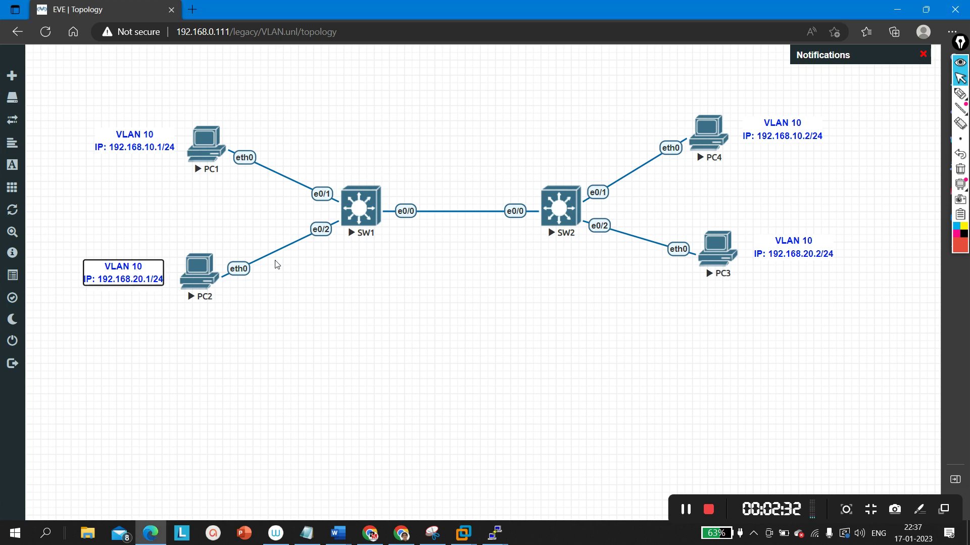
pyautogui.press('Right')
pyautogui.press('Right')
pyautogui.press('BackSpace')
pyautogui.write('2')
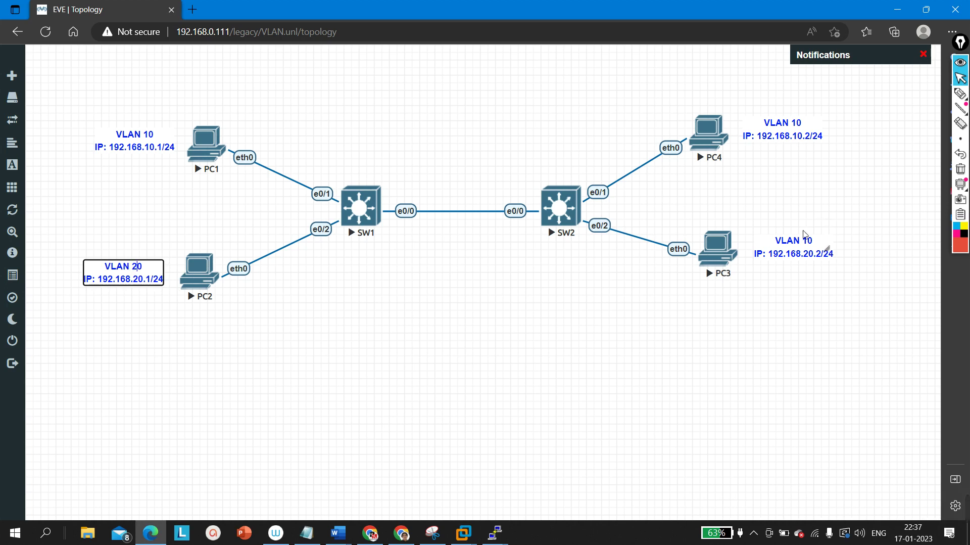
# Change the VLAN number in the text label beside PC3 to VLAN 20
pyautogui.click(806, 254)
pyautogui.doubleClick(803, 257)
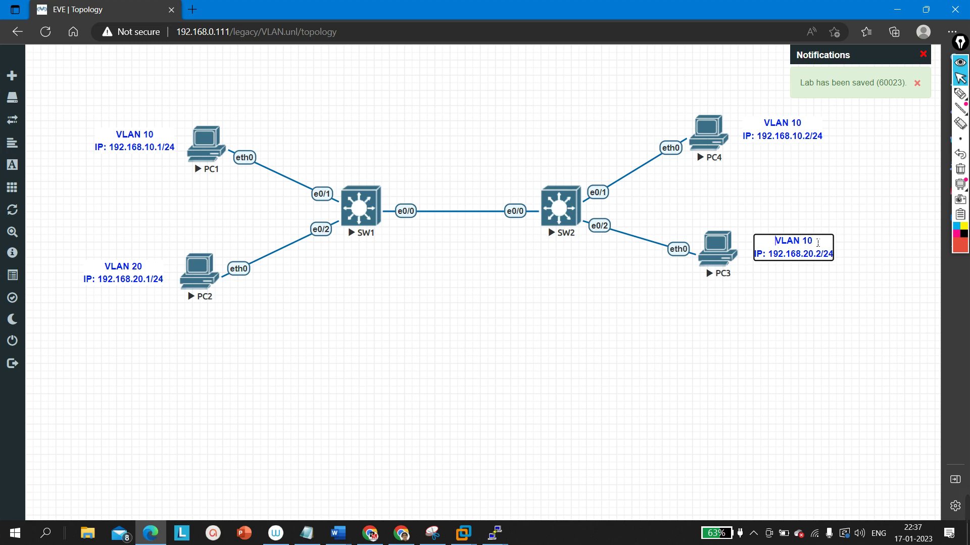
pyautogui.press('BackSpace')
pyautogui.write('2')
# Circle PC1, PC2, PC4 and PC3 with the pen, and clear all annotations
pyautogui.click(957, 95)
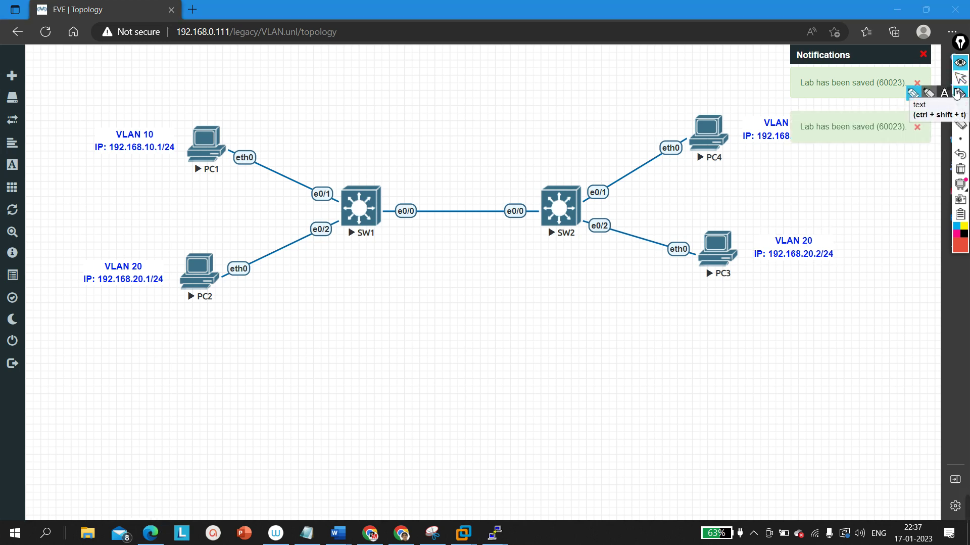
pyautogui.moveTo(205, 109)
pyautogui.mouseDown()
pyautogui.moveTo(197, 174)
pyautogui.moveTo(178, 107)
pyautogui.mouseUp()
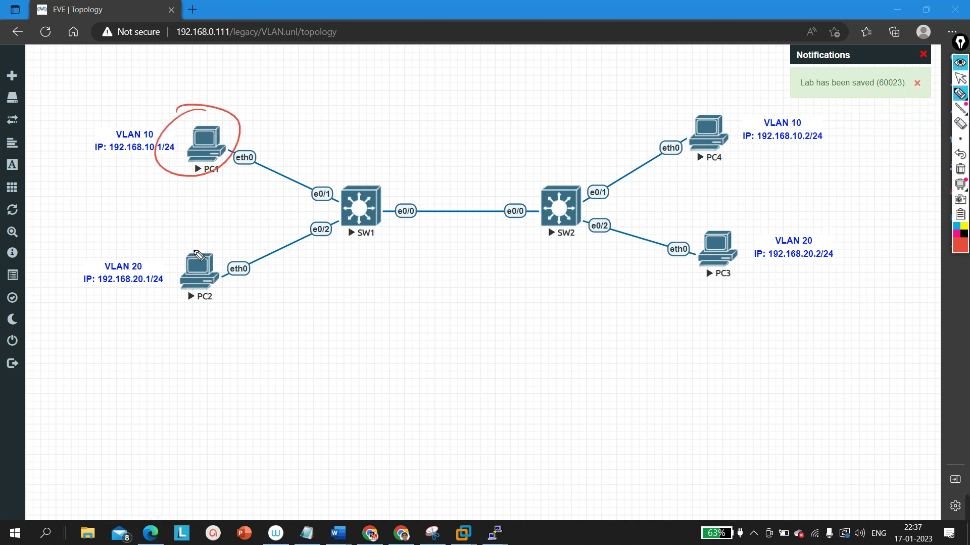
pyautogui.moveTo(188, 239); pyautogui.dragTo(156, 247)
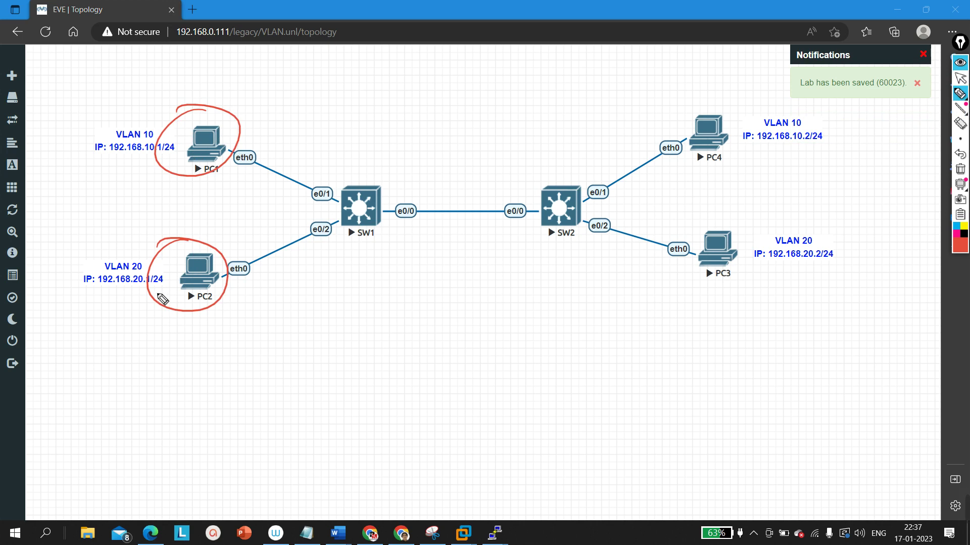
pyautogui.moveTo(735, 99); pyautogui.dragTo(695, 102)
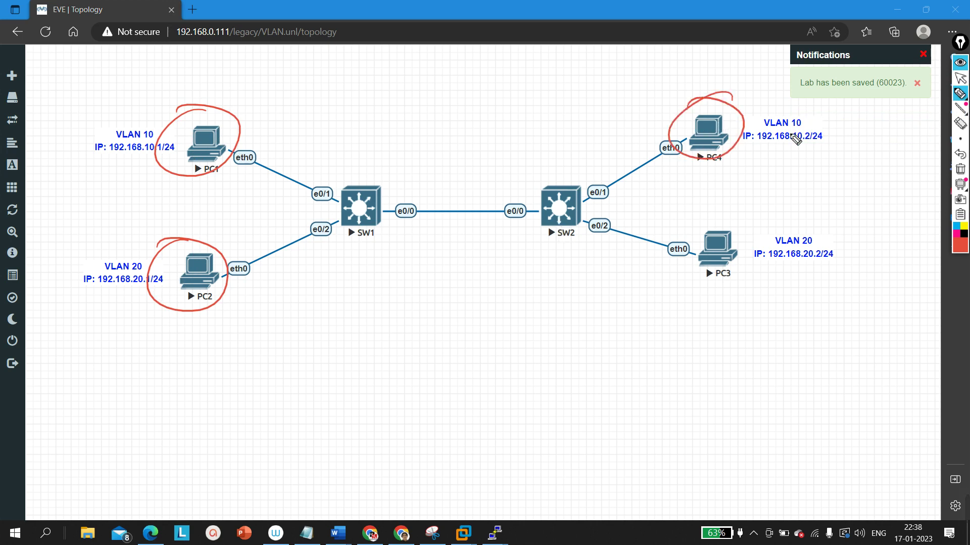
pyautogui.moveTo(730, 213)
pyautogui.mouseDown()
pyautogui.moveTo(713, 291)
pyautogui.moveTo(700, 225)
pyautogui.mouseUp()
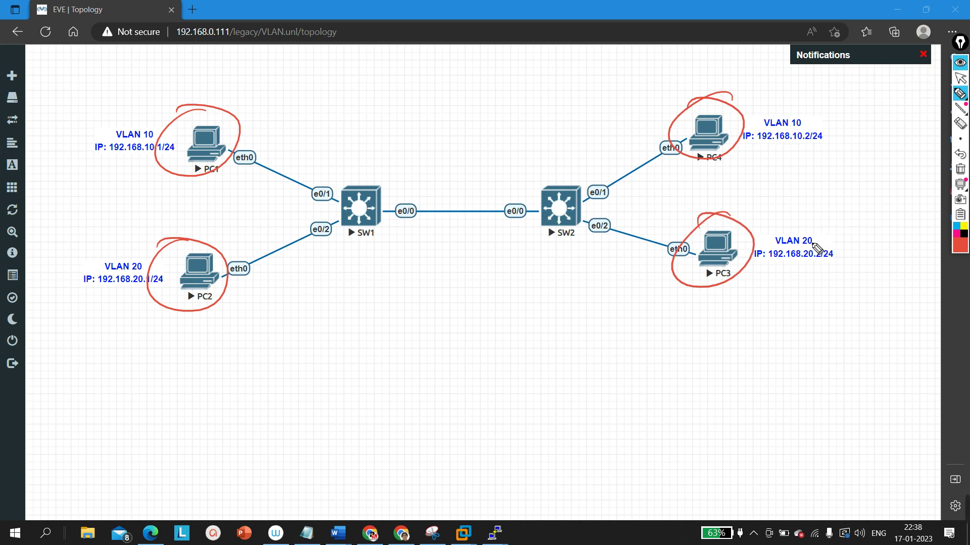
pyautogui.click(961, 169)
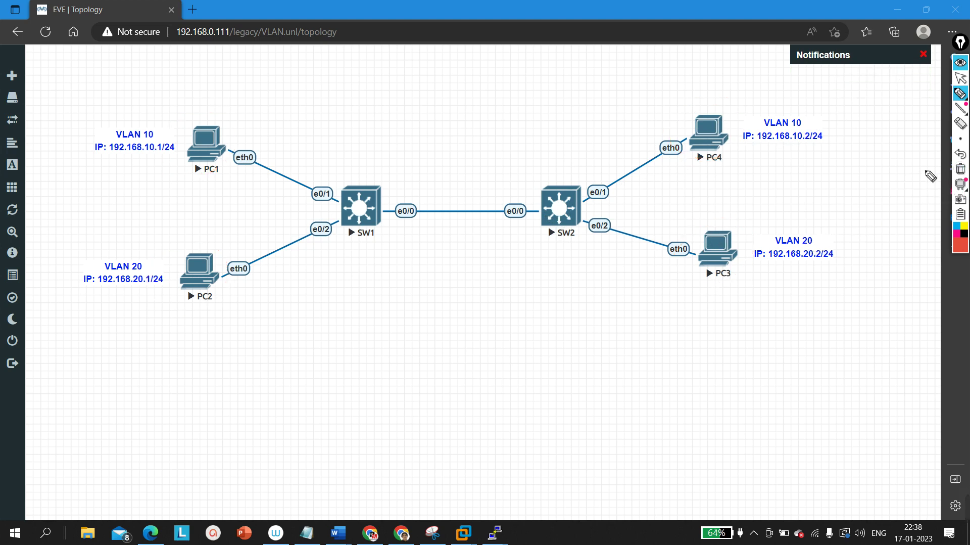
# Circle PC1 and PC4, draw arrows to the inter-switch link and both e0/0 ports, and circle SW1's e0/0 port
pyautogui.moveTo(216, 109)
pyautogui.mouseDown()
pyautogui.moveTo(251, 152)
pyautogui.moveTo(212, 108)
pyautogui.mouseUp()
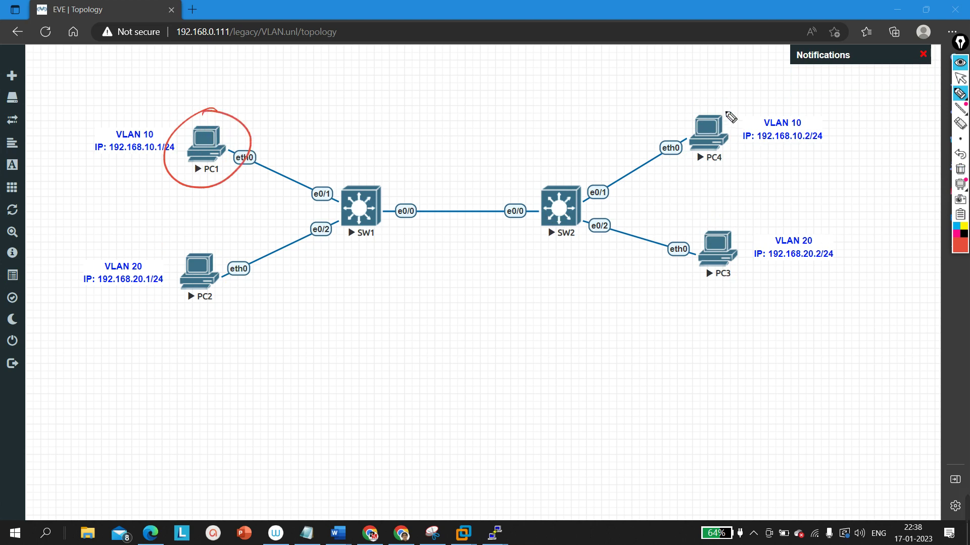
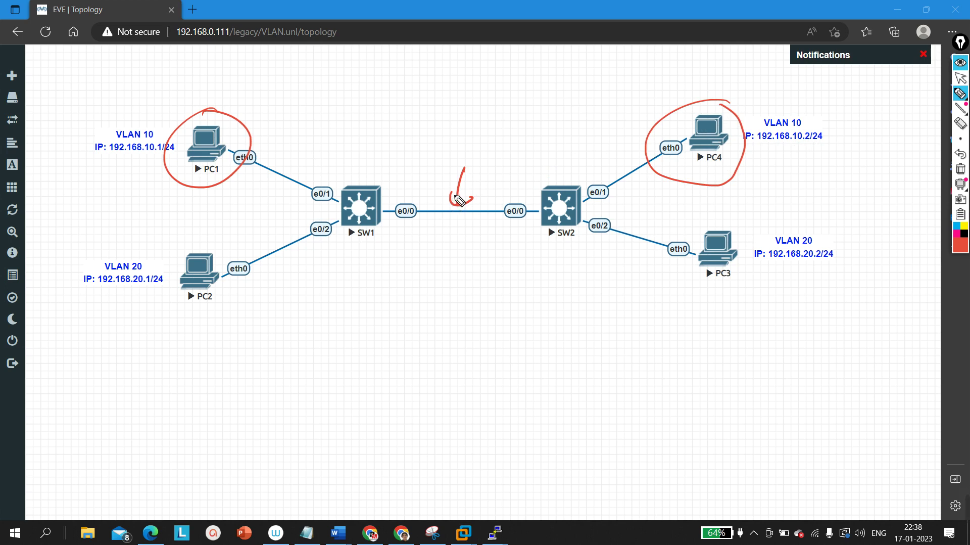
pyautogui.moveTo(407, 175)
pyautogui.mouseDown()
pyautogui.moveTo(403, 203)
pyautogui.moveTo(413, 191)
pyautogui.mouseUp()
pyautogui.moveTo(509, 167); pyautogui.dragTo(514, 196)
pyautogui.moveTo(504, 186); pyautogui.dragTo(527, 181)
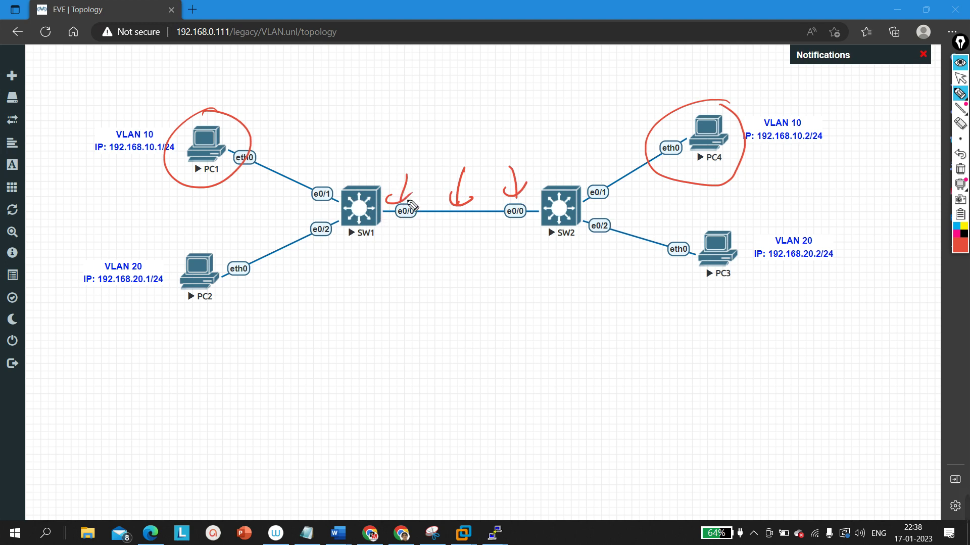
pyautogui.moveTo(400, 197)
pyautogui.mouseDown()
pyautogui.moveTo(392, 227)
pyautogui.moveTo(425, 218)
pyautogui.moveTo(412, 195)
pyautogui.mouseUp()
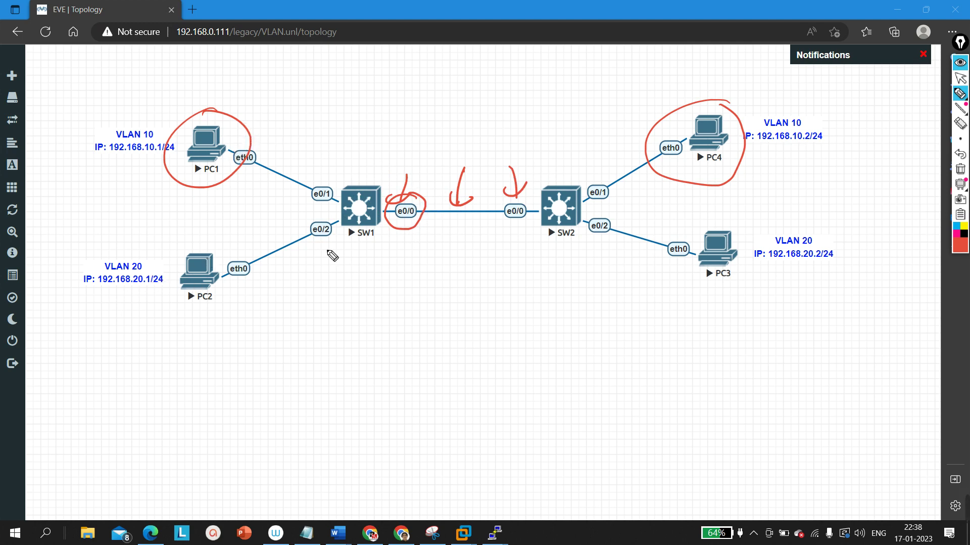
# Draw an upward arrow to the SW1–SW2 link and a curve joining both switches beneath it, and clear all annotations
pyautogui.moveTo(457, 254); pyautogui.dragTo(458, 222)
pyautogui.moveTo(446, 238); pyautogui.dragTo(475, 234)
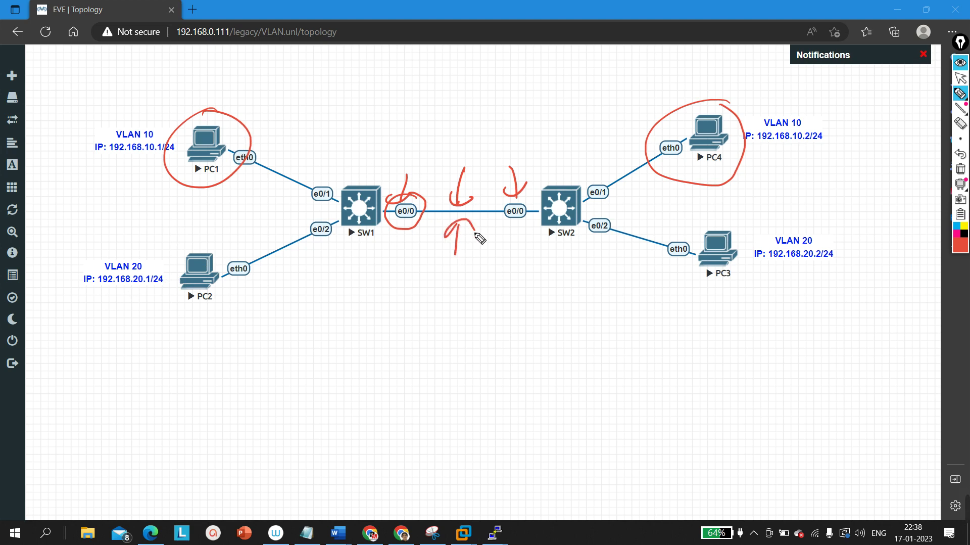
pyautogui.moveTo(382, 223)
pyautogui.mouseDown()
pyautogui.moveTo(393, 258)
pyautogui.moveTo(525, 249)
pyautogui.moveTo(543, 214)
pyautogui.mouseUp()
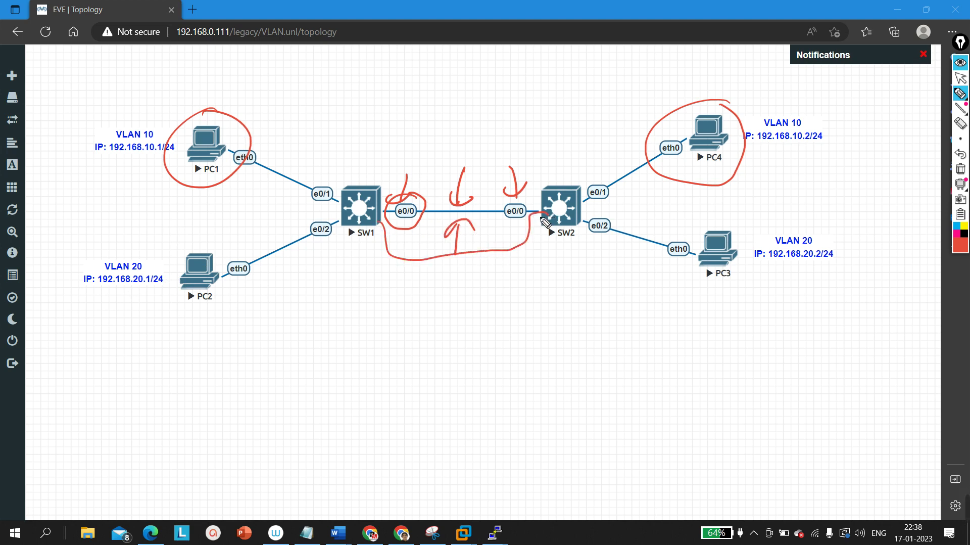
pyautogui.click(962, 171)
# Mark the inter-switch link with an arrow, circle SW1's e0/0 port and branch it into handwritten "Access" and "Trunk"
pyautogui.click(960, 93)
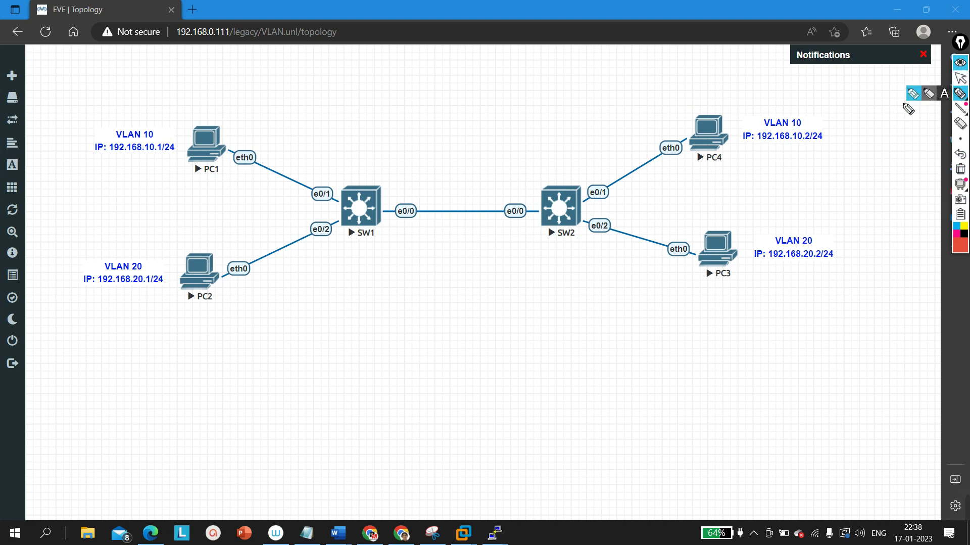
pyautogui.moveTo(464, 170)
pyautogui.mouseDown()
pyautogui.moveTo(460, 189)
pyautogui.moveTo(470, 191)
pyautogui.mouseUp()
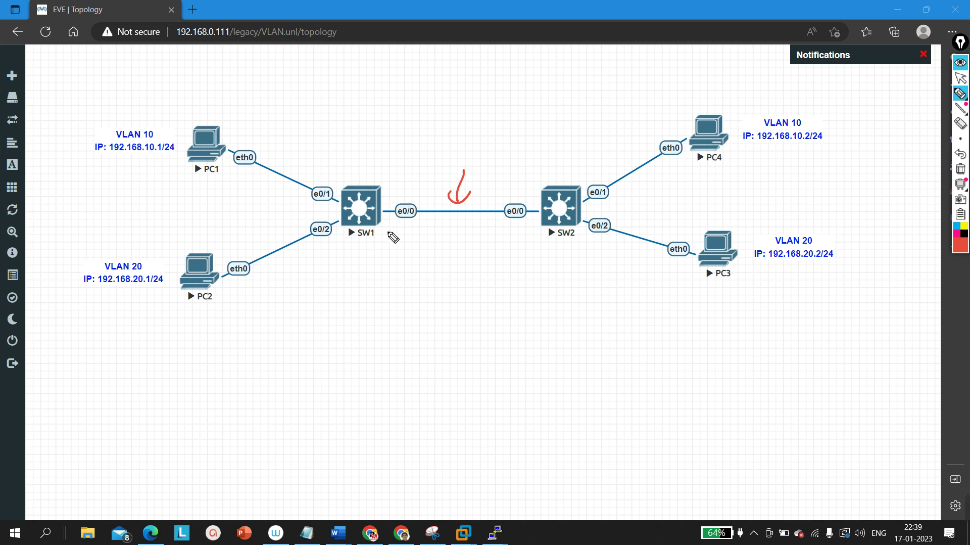
pyautogui.moveTo(418, 202); pyautogui.dragTo(359, 277)
pyautogui.moveTo(323, 303); pyautogui.dragTo(407, 304)
pyautogui.moveTo(427, 238); pyautogui.dragTo(481, 295)
pyautogui.moveTo(462, 298)
pyautogui.mouseDown()
pyautogui.moveTo(473, 322)
pyautogui.moveTo(482, 294)
pyautogui.mouseUp()
pyautogui.moveTo(484, 310); pyautogui.dragTo(552, 303)
pyautogui.moveTo(562, 285)
pyautogui.mouseDown()
pyautogui.moveTo(559, 306)
pyautogui.moveTo(584, 298)
pyautogui.mouseUp()
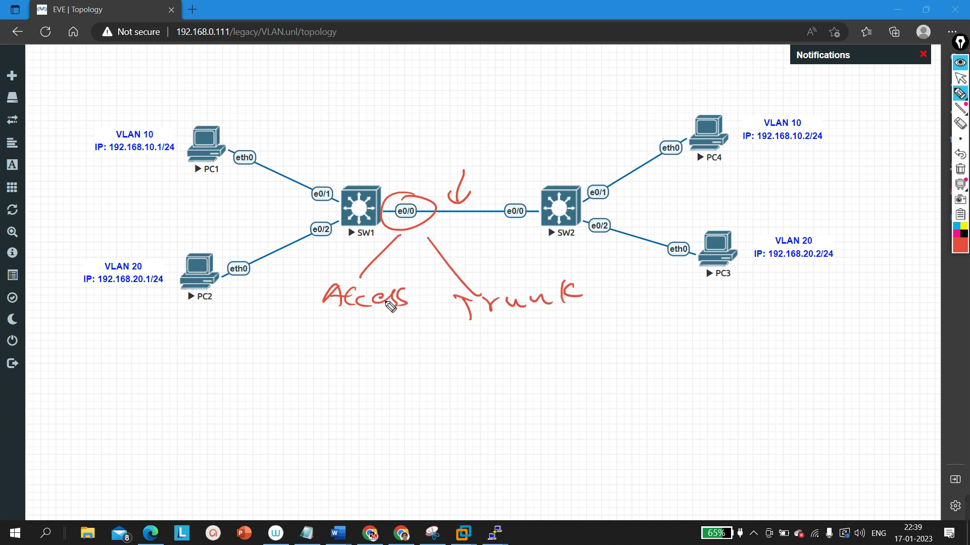
# Circle the handwritten word "Access" and draw an upward arrow pointing at it
pyautogui.moveTo(407, 283)
pyautogui.mouseDown()
pyautogui.moveTo(303, 303)
pyautogui.moveTo(389, 288)
pyautogui.mouseUp()
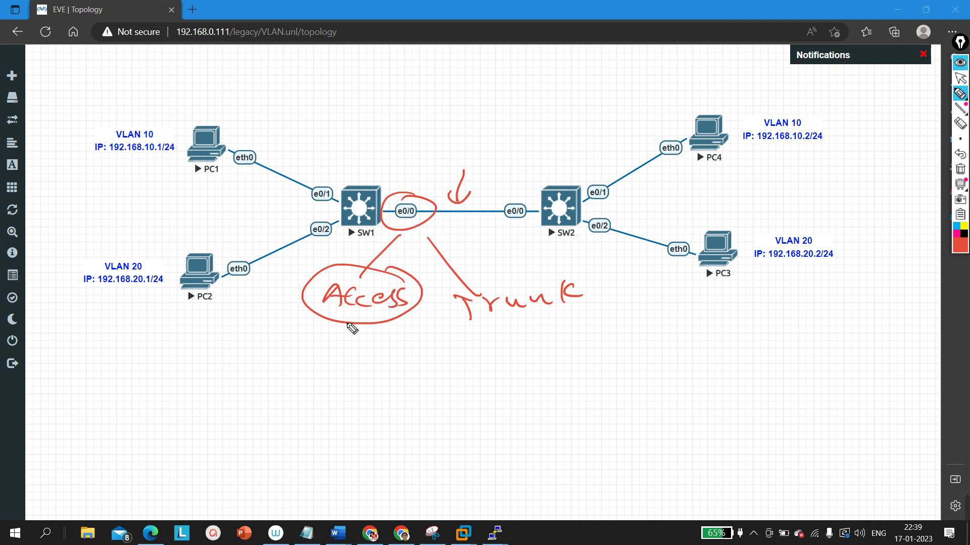
pyautogui.moveTo(352, 322)
pyautogui.mouseDown()
pyautogui.moveTo(349, 356)
pyautogui.moveTo(367, 325)
pyautogui.mouseUp()
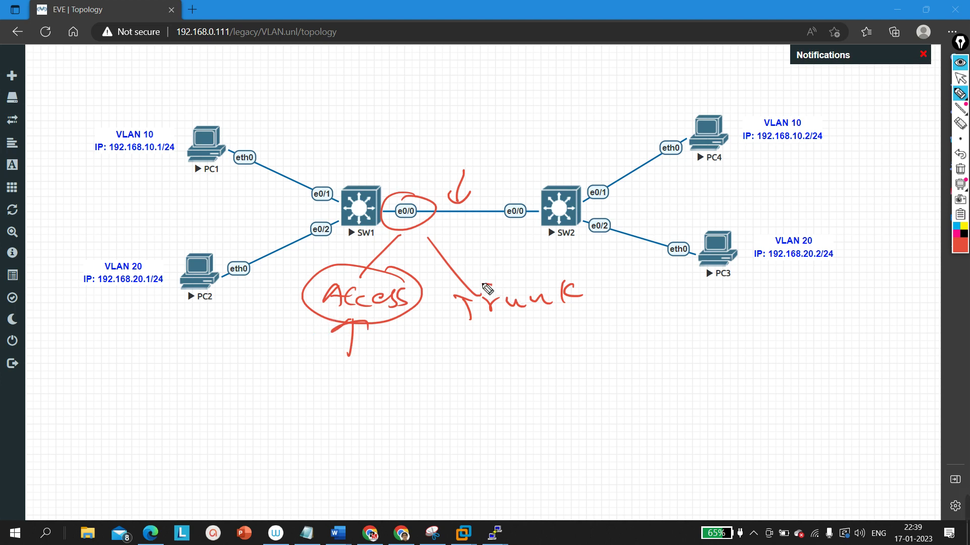
# Circle the handwritten word "Trunk", mark SW2 with a downward arrow, and circle PC1 and PC4
pyautogui.moveTo(493, 285)
pyautogui.mouseDown()
pyautogui.moveTo(445, 318)
pyautogui.moveTo(576, 316)
pyautogui.moveTo(484, 278)
pyautogui.mouseUp()
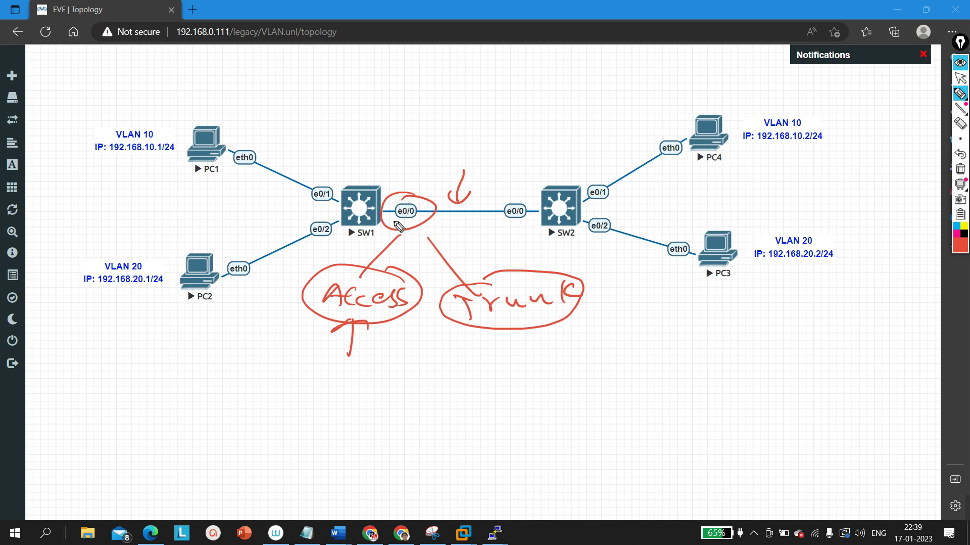
pyautogui.moveTo(574, 150)
pyautogui.mouseDown()
pyautogui.moveTo(567, 179)
pyautogui.moveTo(581, 172)
pyautogui.mouseUp()
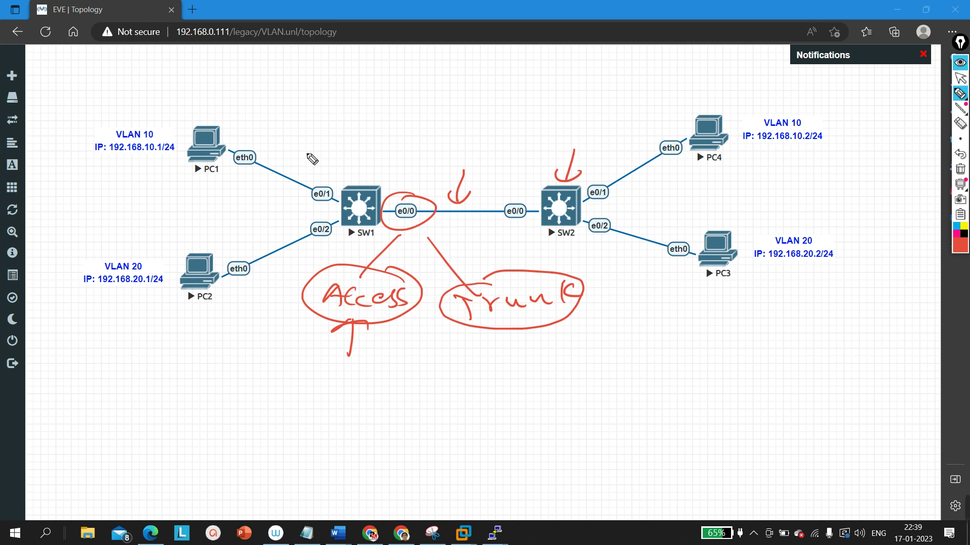
pyautogui.moveTo(211, 113)
pyautogui.mouseDown()
pyautogui.moveTo(197, 185)
pyautogui.moveTo(264, 147)
pyautogui.moveTo(212, 112)
pyautogui.mouseUp()
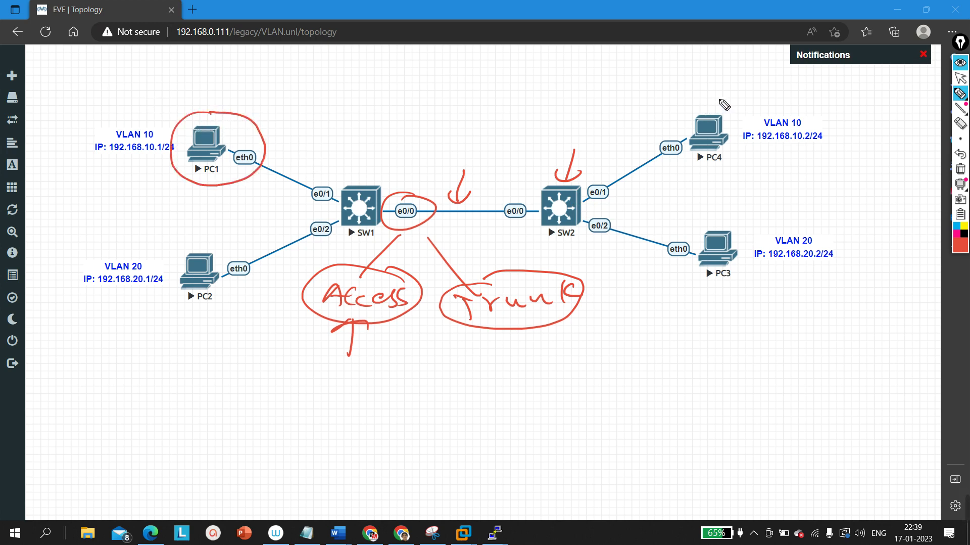
pyautogui.moveTo(727, 92)
pyautogui.mouseDown()
pyautogui.moveTo(668, 127)
pyautogui.moveTo(739, 174)
pyautogui.moveTo(730, 103)
pyautogui.mouseUp()
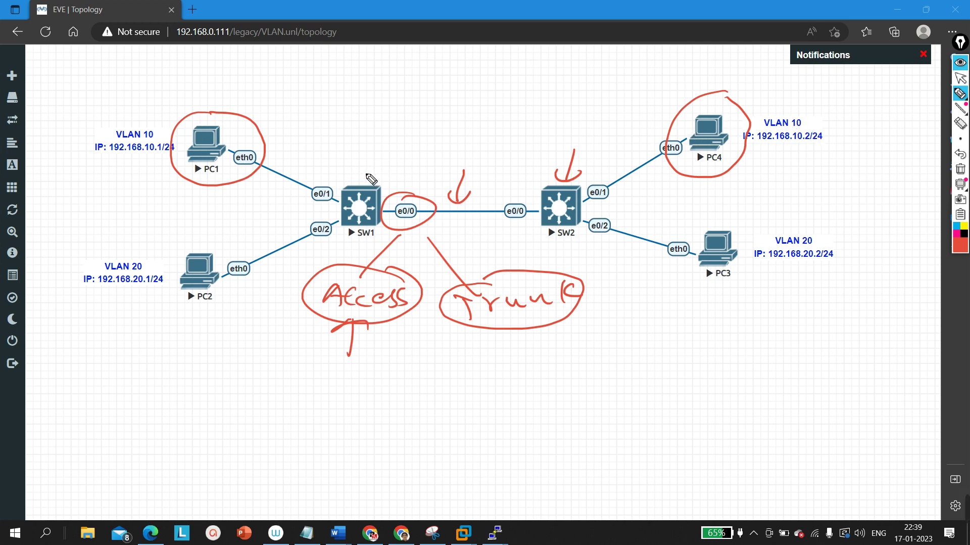
# Draw an arrow above the inter-switch link from SW1 towards SW2, and clear all annotations
pyautogui.moveTo(361, 166); pyautogui.dragTo(529, 160)
pyautogui.moveTo(517, 149)
pyautogui.mouseDown()
pyautogui.moveTo(528, 158)
pyautogui.moveTo(516, 167)
pyautogui.mouseUp()
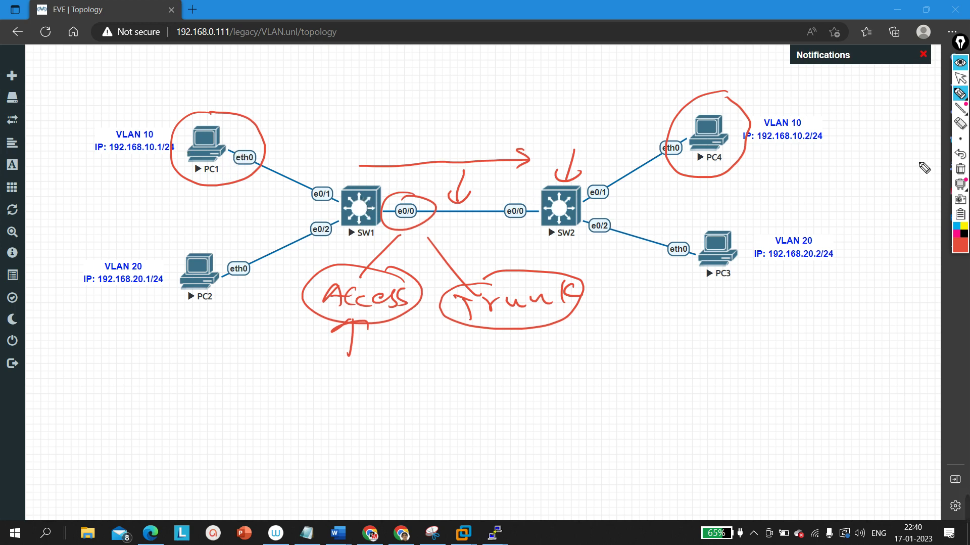
pyautogui.click(961, 168)
pyautogui.click(960, 78)
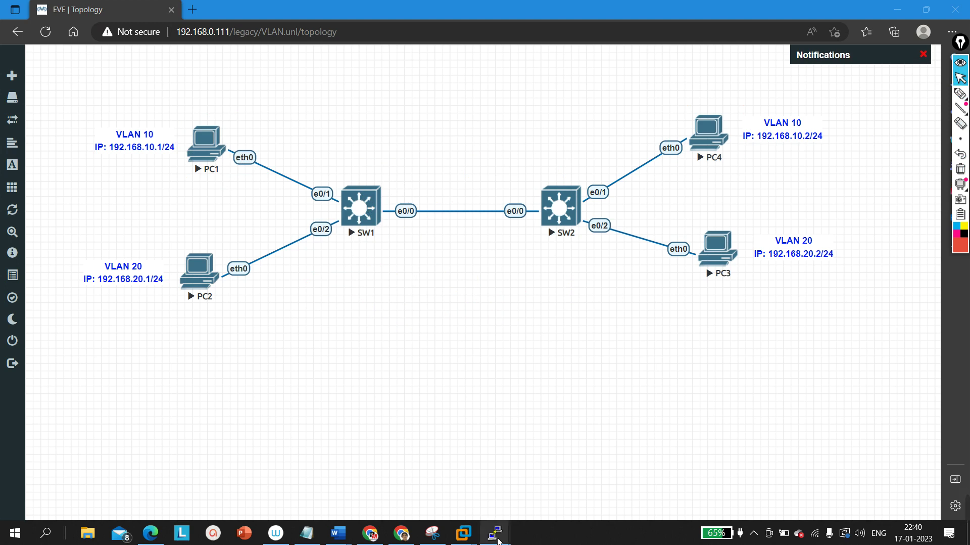
# Switch to PC1's console and ping 192.168.10.2
pyautogui.moveTo(495, 532)
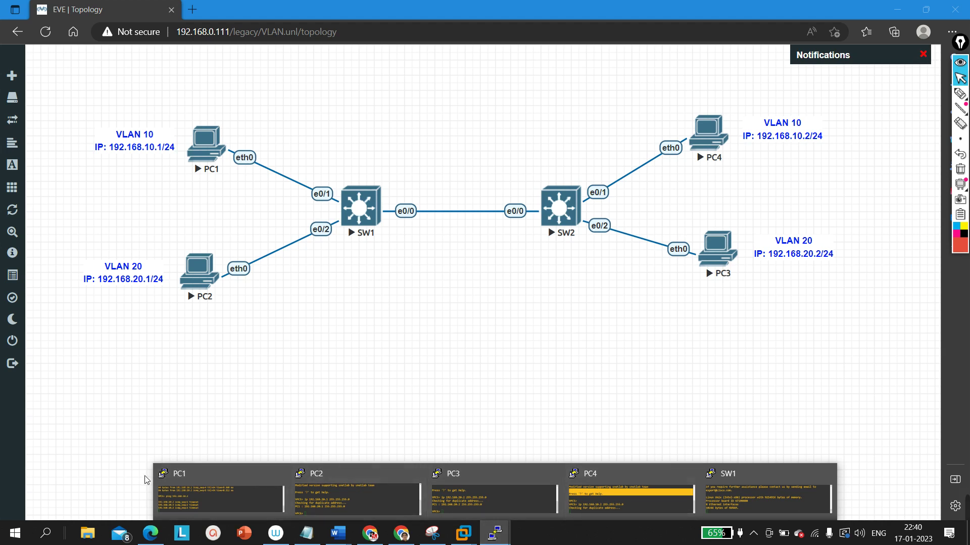
pyautogui.click(196, 494)
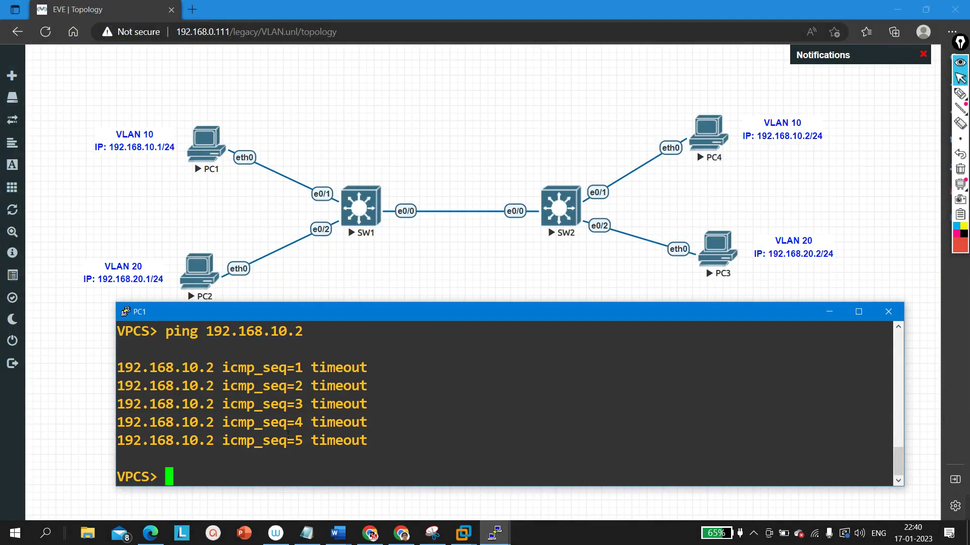
pyautogui.press('Return')
pyautogui.press('Up')
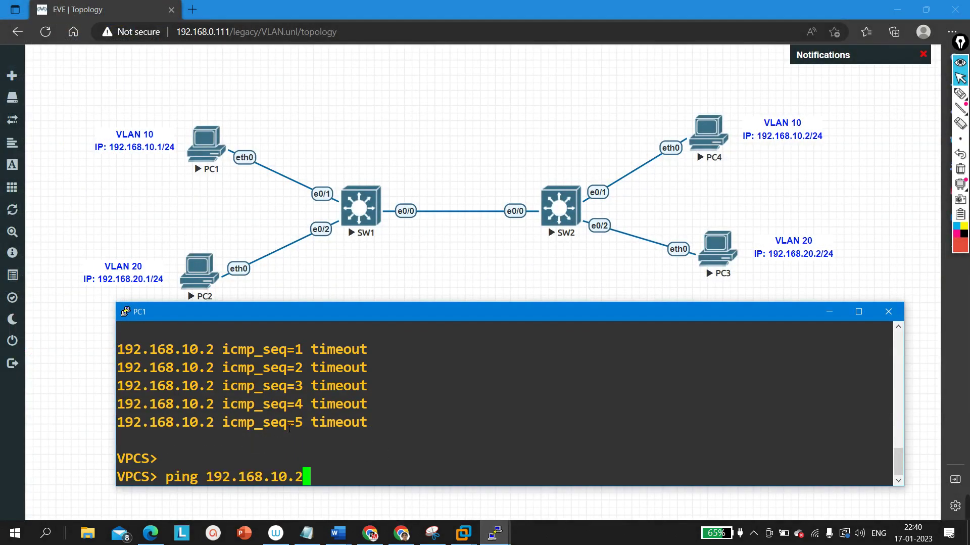
pyautogui.press('Return')
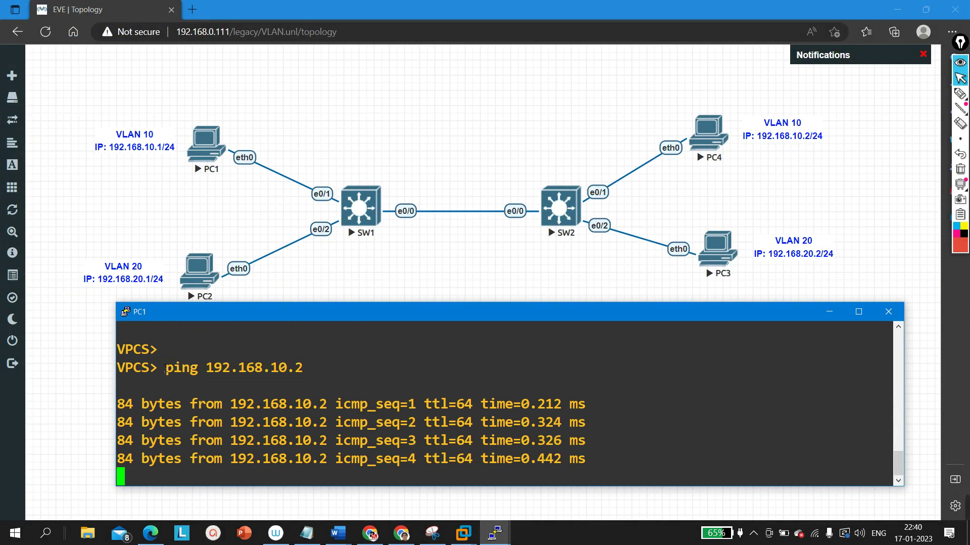
# Copy the executed ping command, edit the pasted copy to ping 192.168.20.1 from PC1, and minimise the console
pyautogui.moveTo(166, 368); pyautogui.dragTo(339, 368)
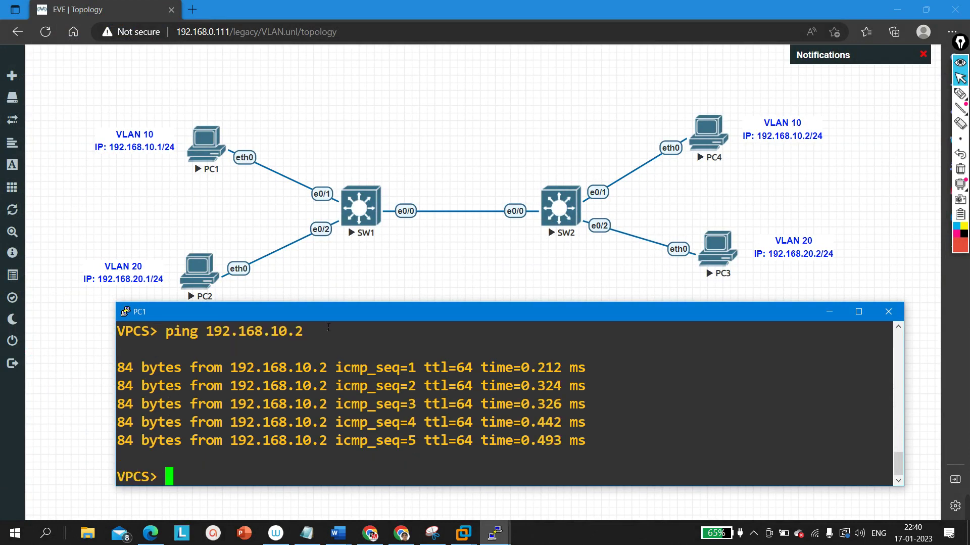
pyautogui.moveTo(329, 335); pyautogui.dragTo(166, 334)
pyautogui.hotkey('ctrl', 'c')
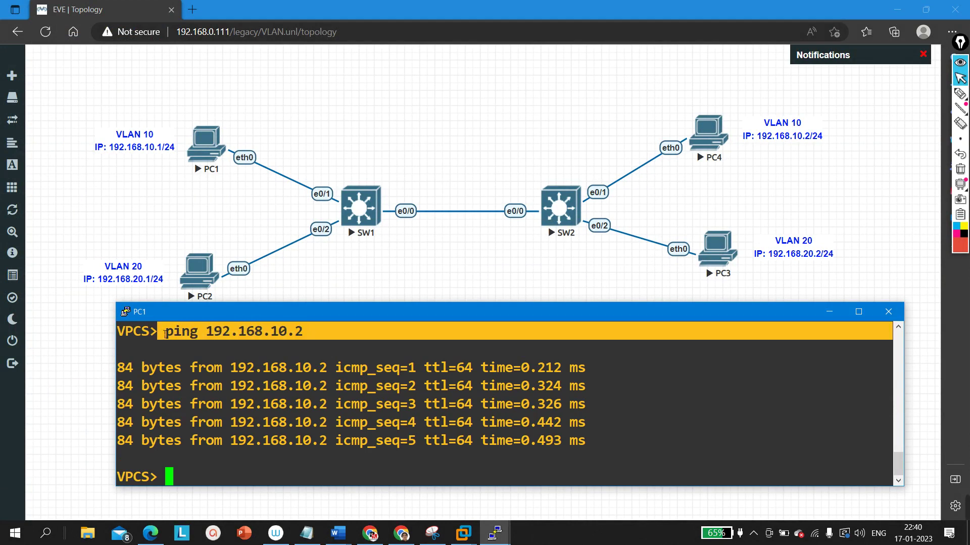
pyautogui.click(305, 433)
pyautogui.press('Return')
pyautogui.press('Return')
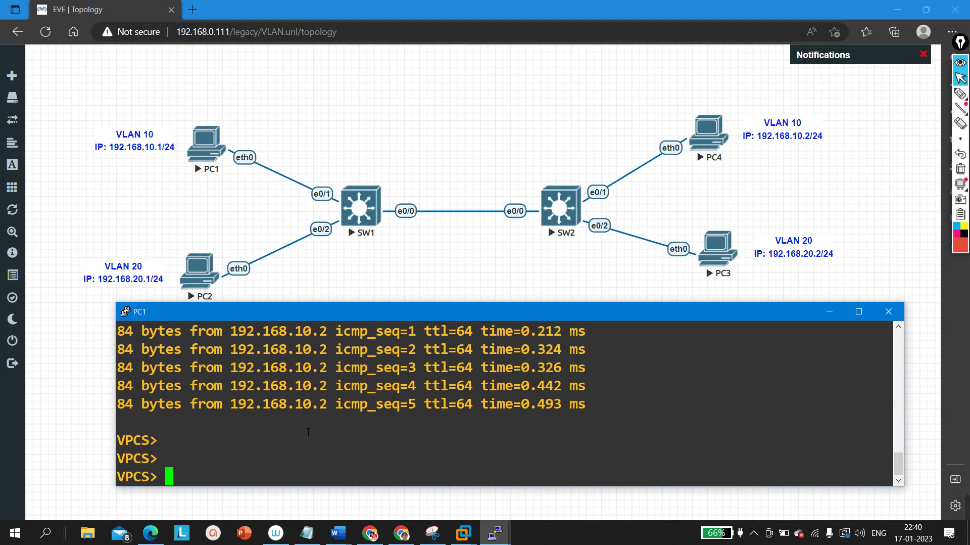
pyautogui.rightClick(308, 432)
pyautogui.press('BackSpace')
pyautogui.press('BackSpace')
pyautogui.press('BackSpace')
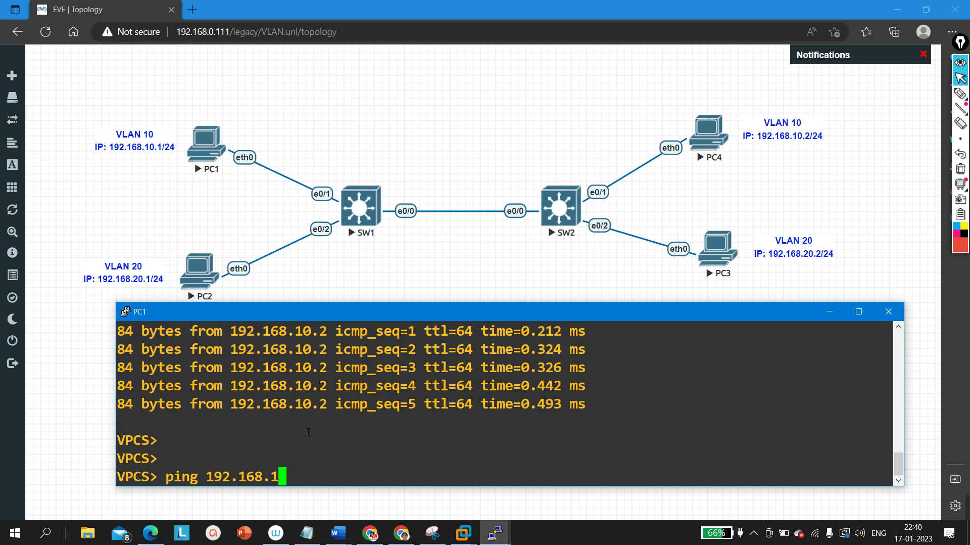
pyautogui.press('BackSpace')
pyautogui.write('20.1')
pyautogui.press('Return')
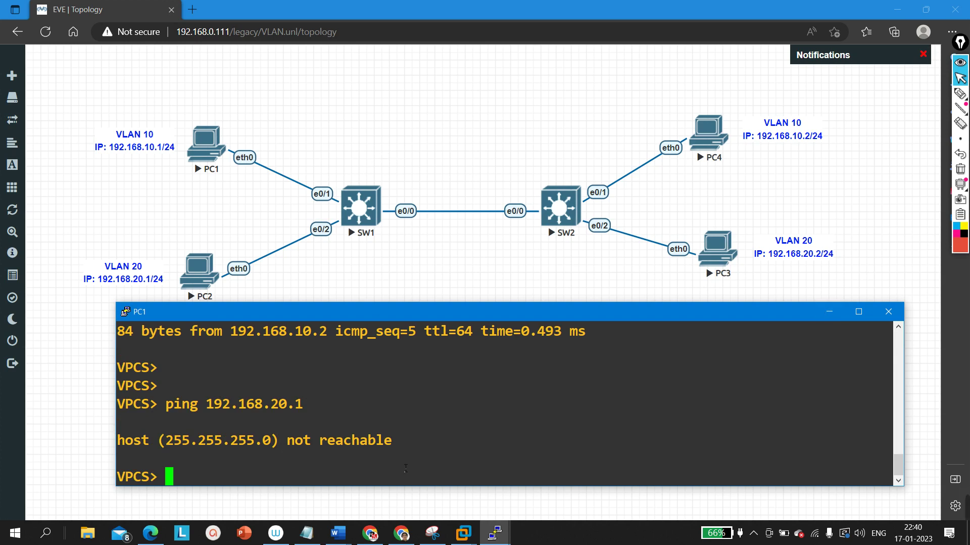
pyautogui.press('Return')
pyautogui.press('Return')
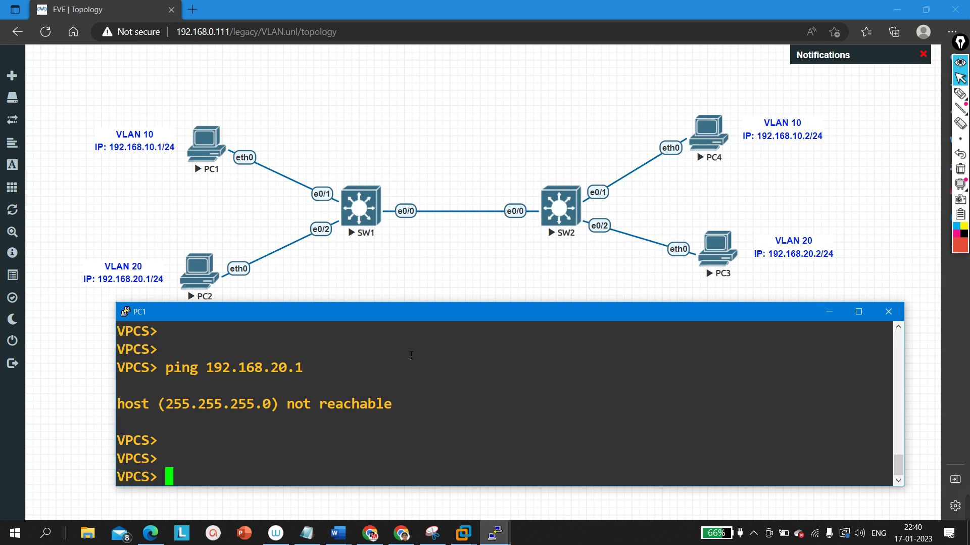
pyautogui.click(829, 312)
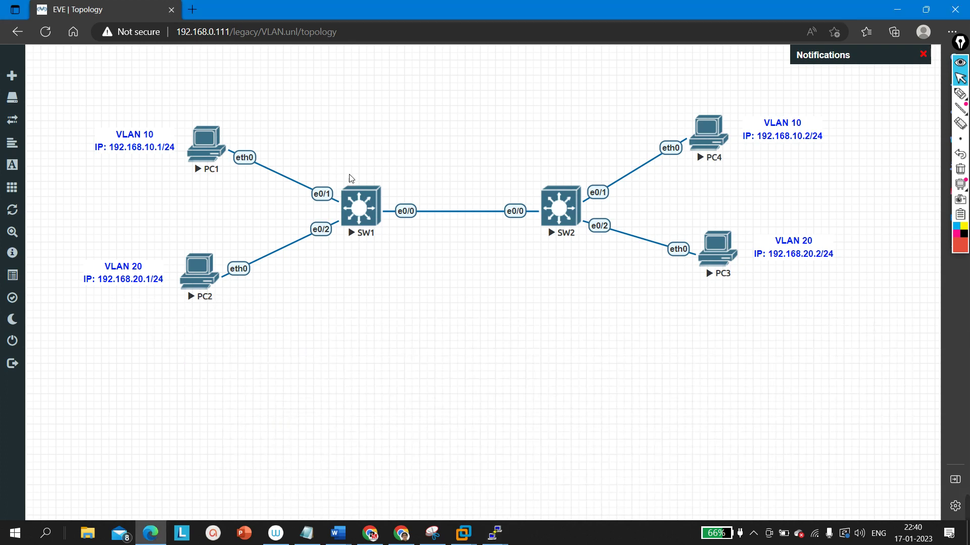
# Open SW1's console and bring up a clean command prompt
pyautogui.moveTo(495, 532)
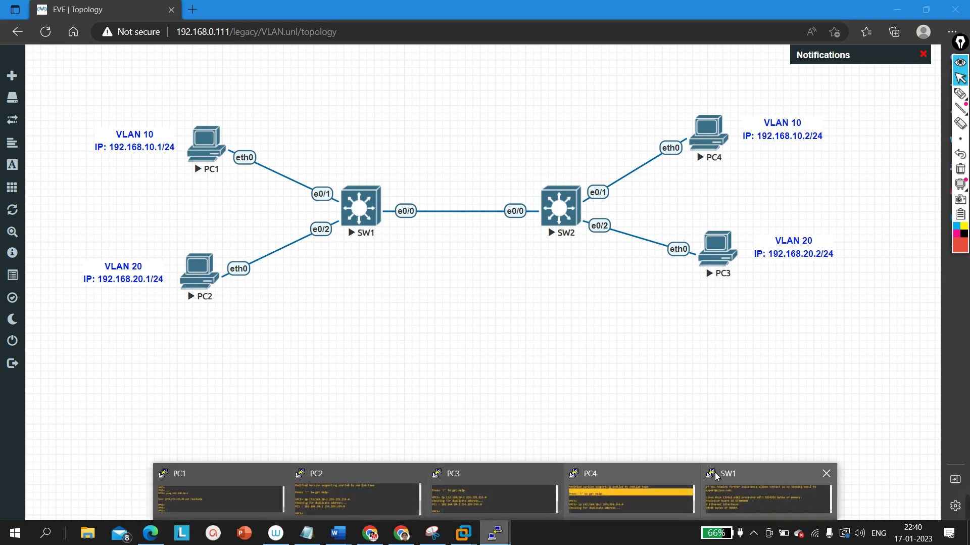
pyautogui.click(735, 499)
pyautogui.press('Return')
pyautogui.press('Return')
pyautogui.press('Return')
pyautogui.press('Return')
pyautogui.press('Return')
pyautogui.press('Return')
pyautogui.press('Return')
pyautogui.press('Return')
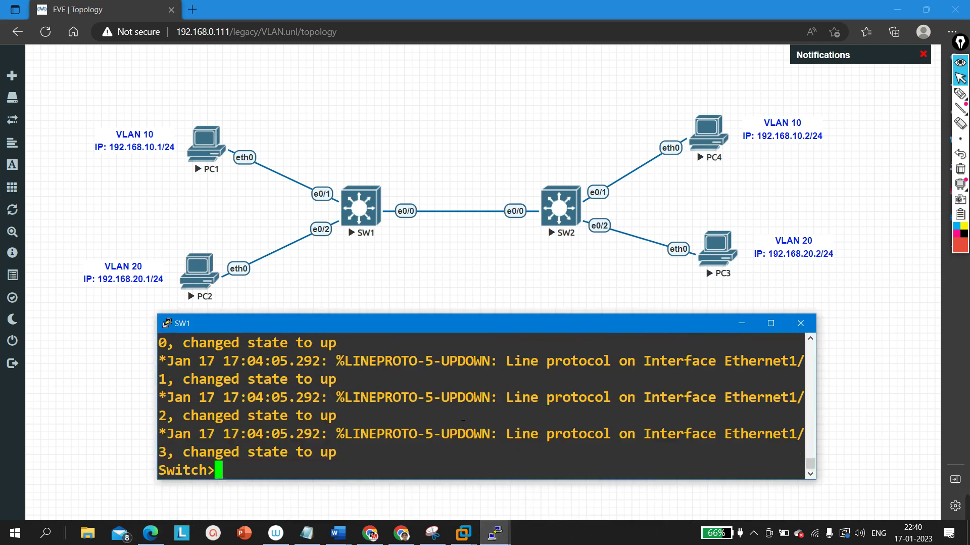
# Enter privileged mode on SW1 with "en" and enter global configuration mode from the terminal
pyautogui.write('en')
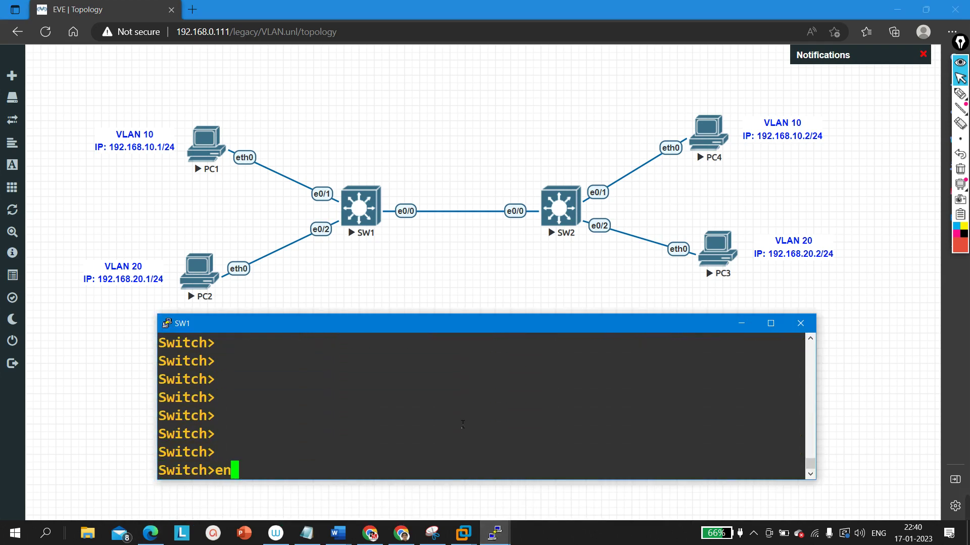
pyautogui.press('Return')
pyautogui.press('Return')
pyautogui.press('Return')
pyautogui.press('Return')
pyautogui.press('Return')
pyautogui.press('Return')
pyautogui.write('conf')
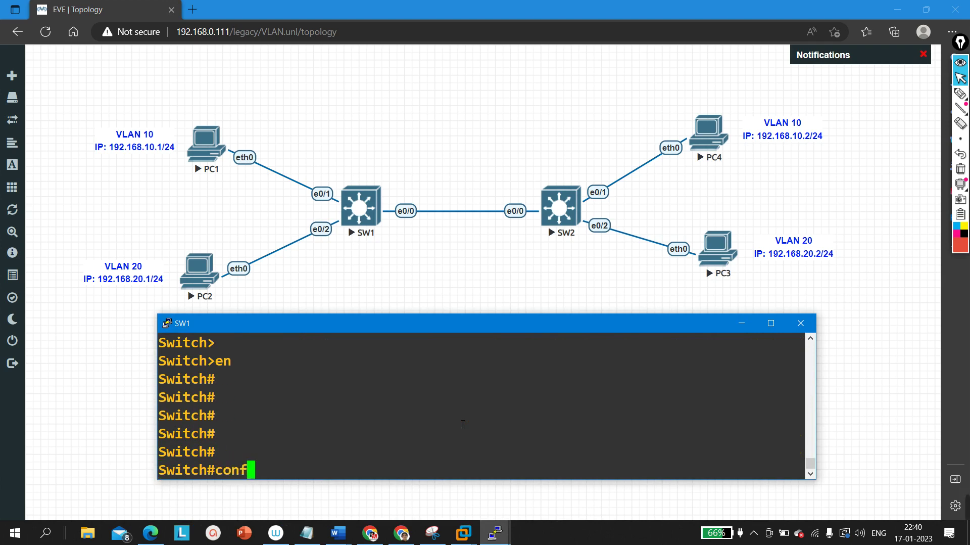
pyautogui.press('Tab')
pyautogui.press('Return')
pyautogui.press('Return')
pyautogui.press('Return')
pyautogui.press('Return')
pyautogui.press('Return')
# Create VLAN 10 on SW1, name it CCNA, and exit VLAN configuration
pyautogui.write('vl')
pyautogui.press('Tab')
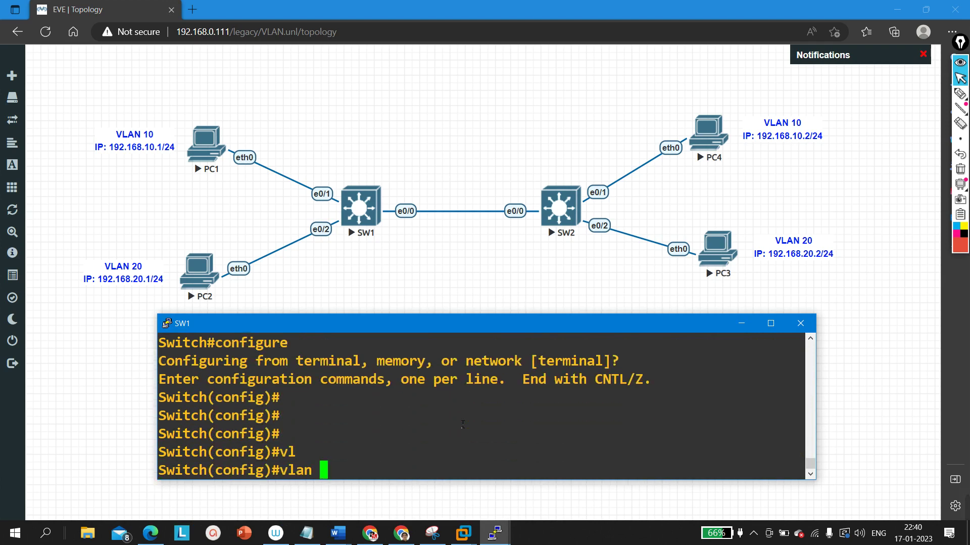
pyautogui.write('10')
pyautogui.press('Return')
pyautogui.write('name')
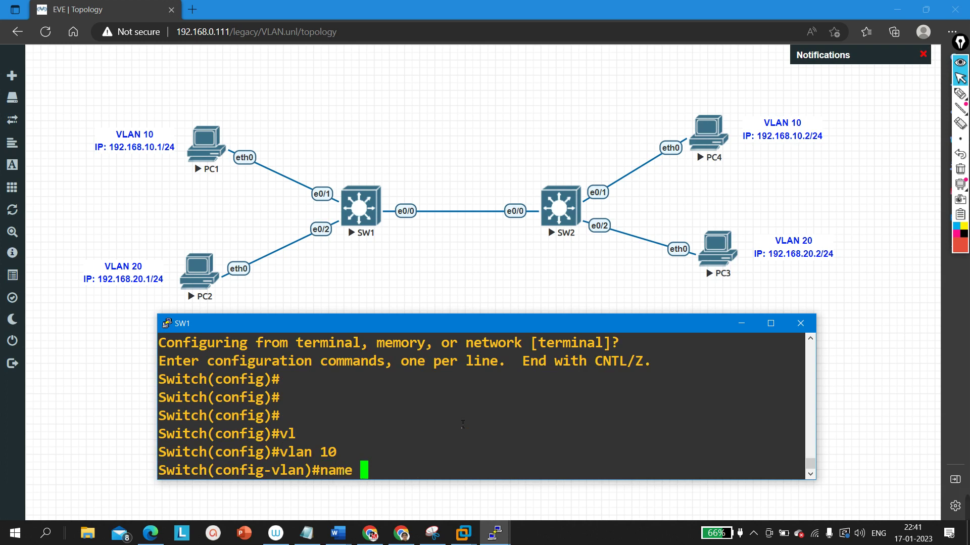
pyautogui.press('capslock')
pyautogui.write('CCNA')
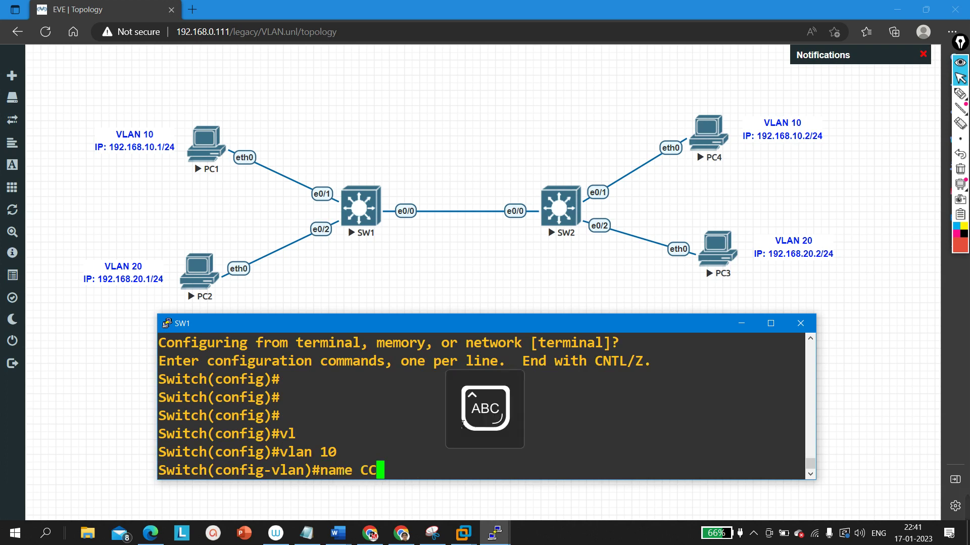
pyautogui.press('Return')
pyautogui.write('EX')
pyautogui.press('Return')
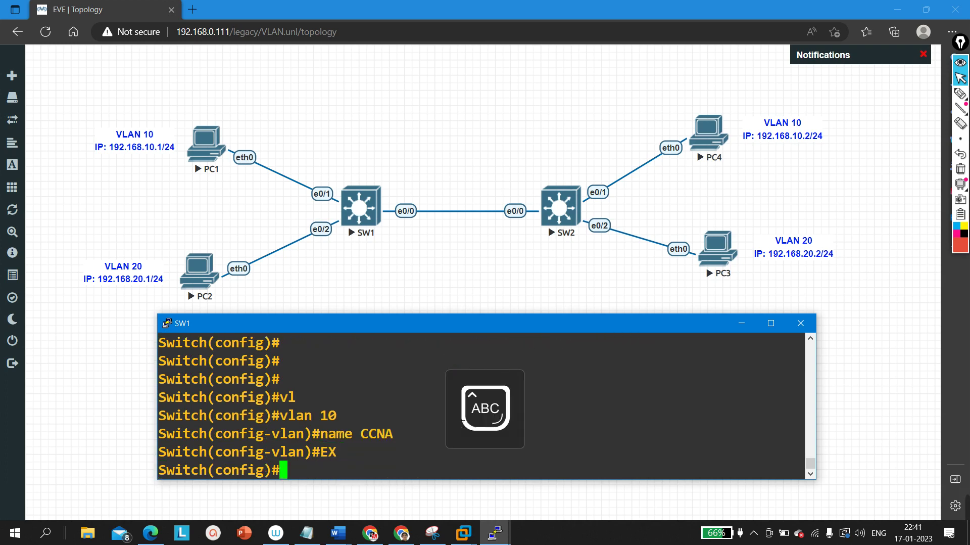
# Create VLAN 20 on SW1, name it ccnp, and return to global configuration mode
pyautogui.write('VL')
pyautogui.press('Tab')
pyautogui.write('20')
pyautogui.press('Return')
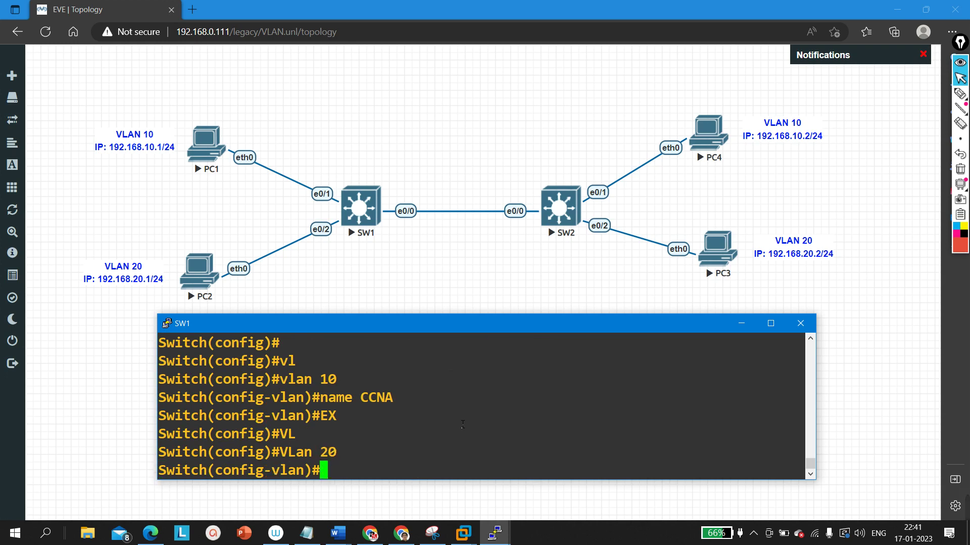
pyautogui.write('NA')
pyautogui.press('Tab')
pyautogui.write('2')
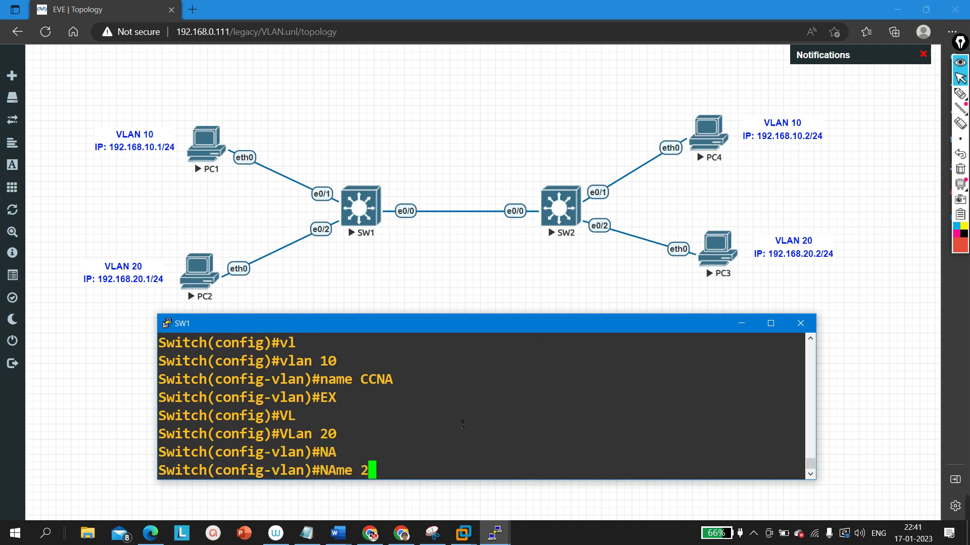
pyautogui.press('capslock')
pyautogui.write('ccnp')
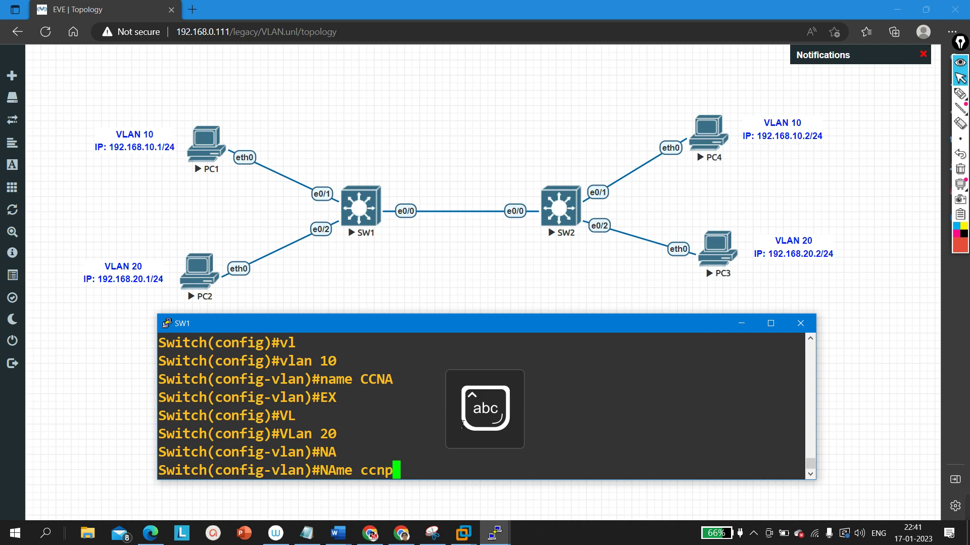
pyautogui.press('Return')
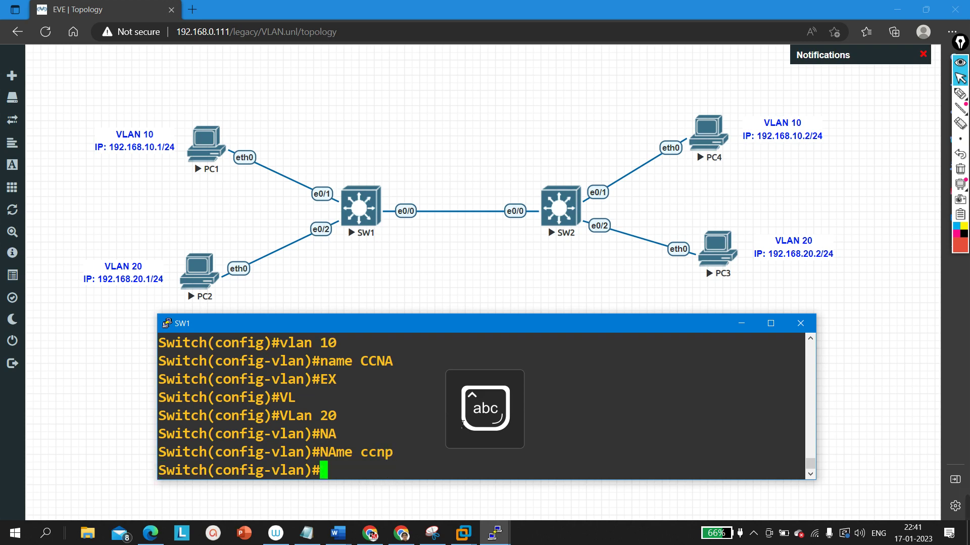
pyautogui.press('Return')
pyautogui.write('ex')
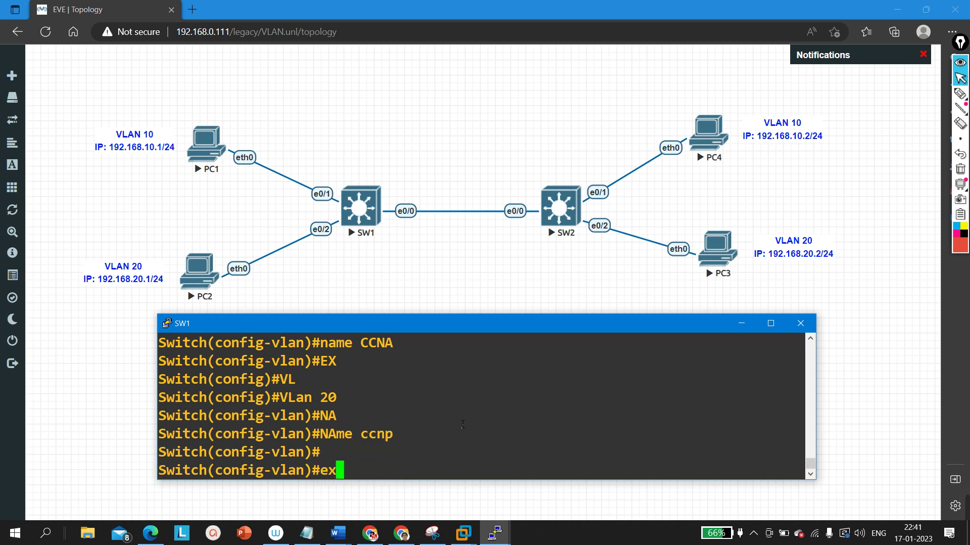
pyautogui.press('Return')
pyautogui.press('Return')
pyautogui.press('Return')
pyautogui.press('Return')
# Enter interface e0/1 on SW1 and set its switchport mode to access
pyautogui.write('int ')
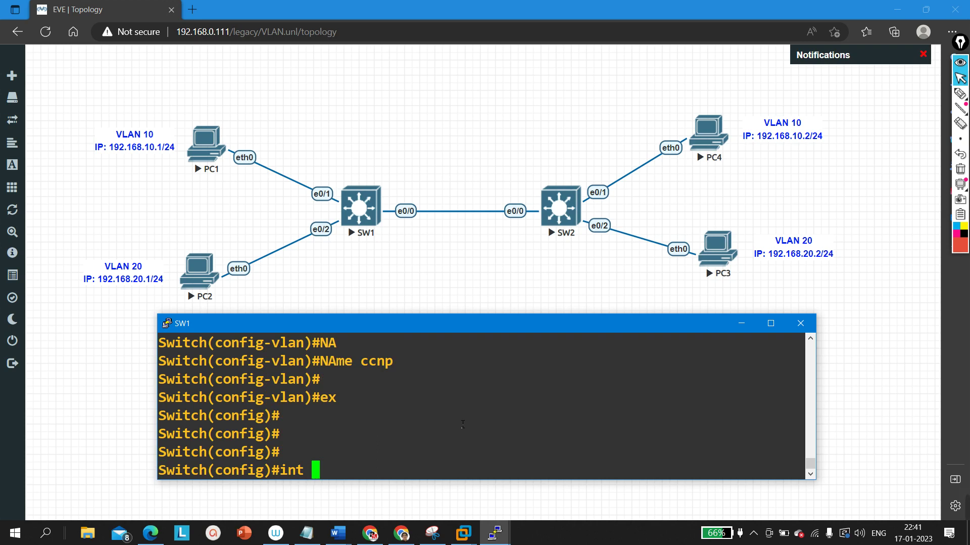
pyautogui.write('e0/1')
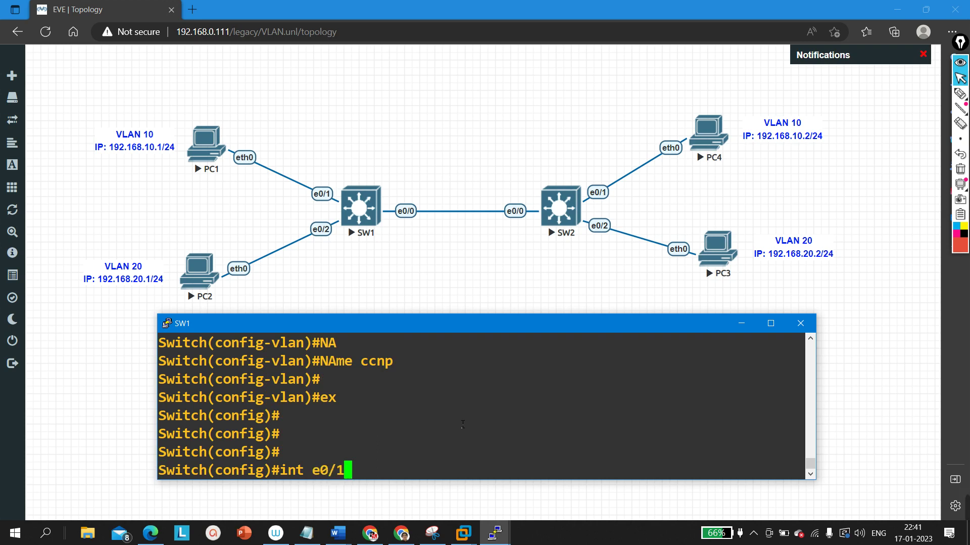
pyautogui.press('Return')
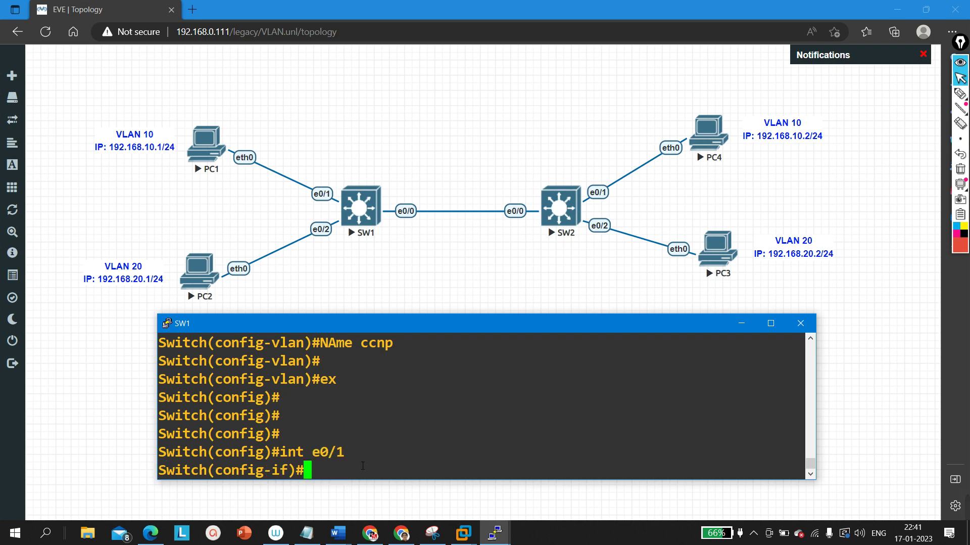
pyautogui.write('sw')
pyautogui.press('Tab')
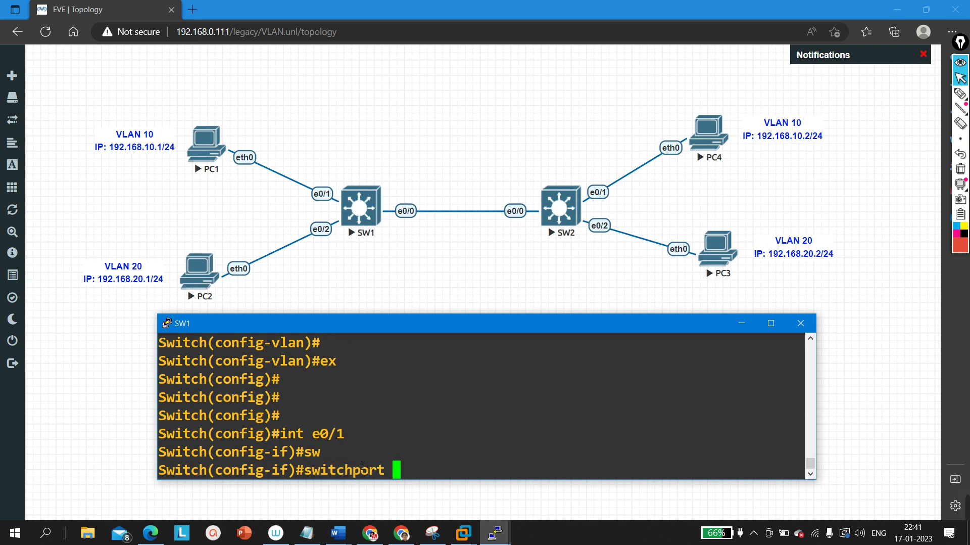
pyautogui.write('m')
pyautogui.press('Tab')
pyautogui.write('ac')
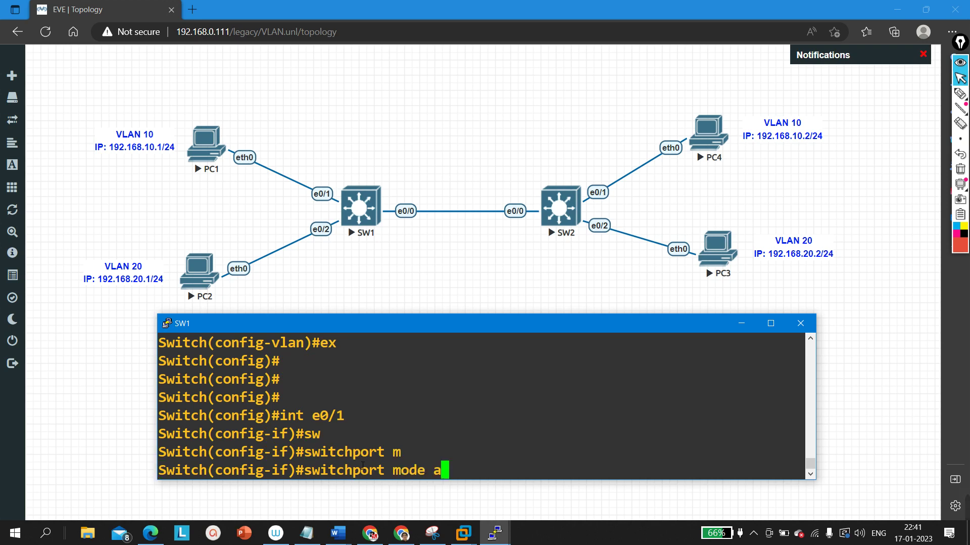
pyautogui.press('Tab')
pyautogui.press('Return')
# Assign SW1's interface e0/1 to access VLAN 10 and exit interface configuration
pyautogui.write('sw')
pyautogui.press('Tab')
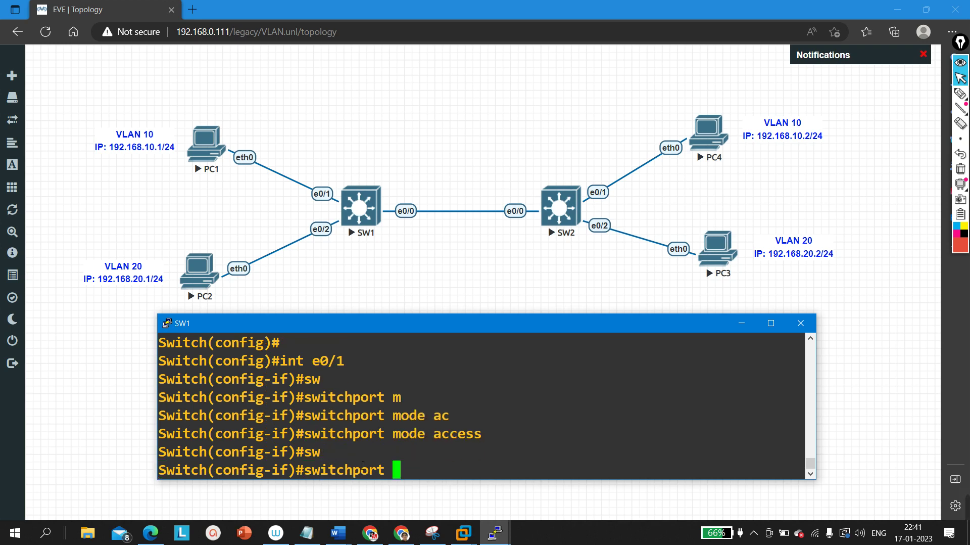
pyautogui.write('ac')
pyautogui.press('Tab')
pyautogui.write('v')
pyautogui.press('Tab')
pyautogui.write('10')
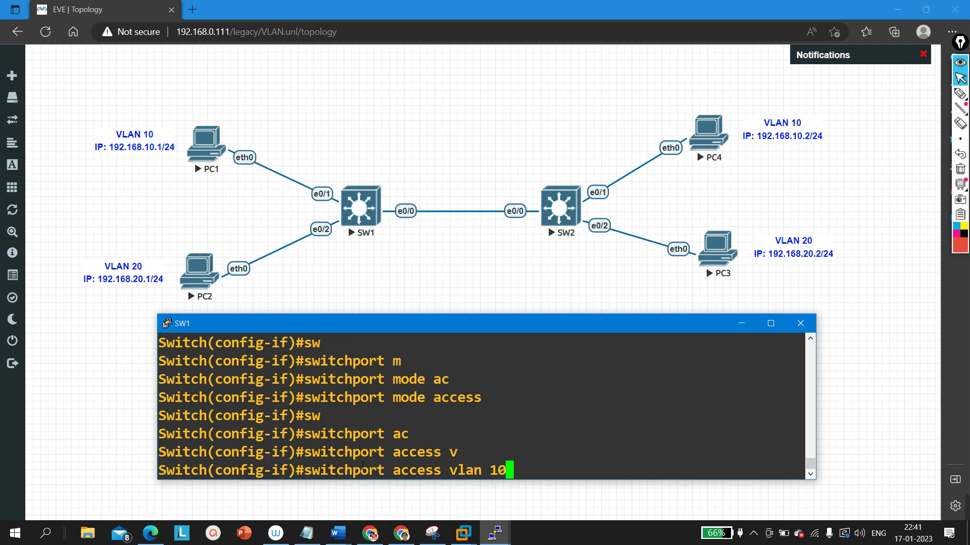
pyautogui.press('Return')
pyautogui.write('ex')
pyautogui.press('Return')
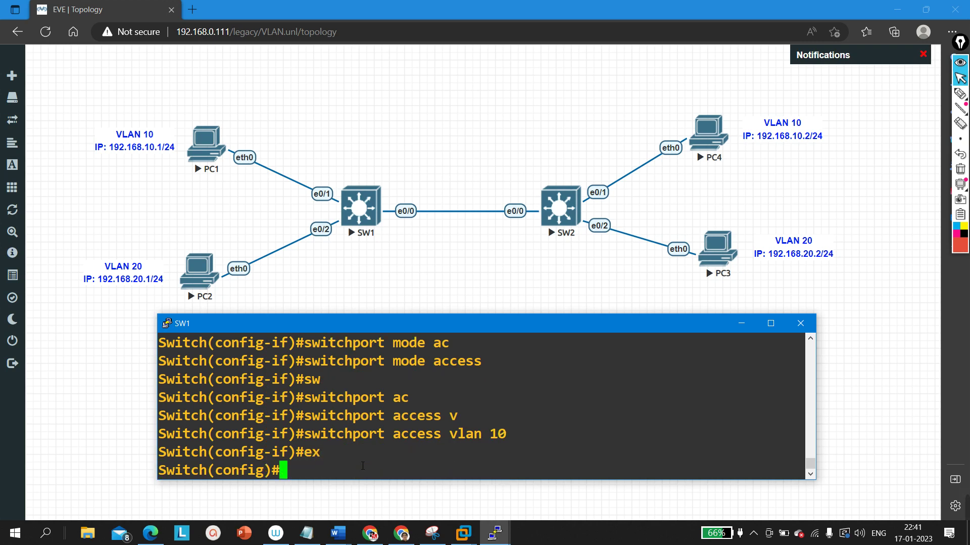
# Enter interface e0/2 on SW1 and set its switchport mode to access
pyautogui.write('int e0/2')
pyautogui.press('Return')
pyautogui.write('sw')
pyautogui.press('Tab')
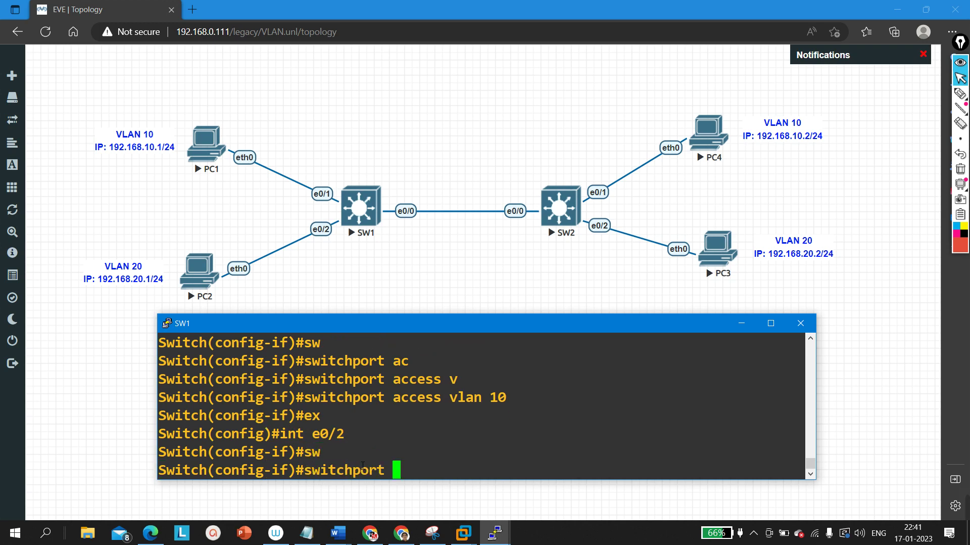
pyautogui.write('m')
pyautogui.press('Tab')
pyautogui.write('a')
pyautogui.press('Return')
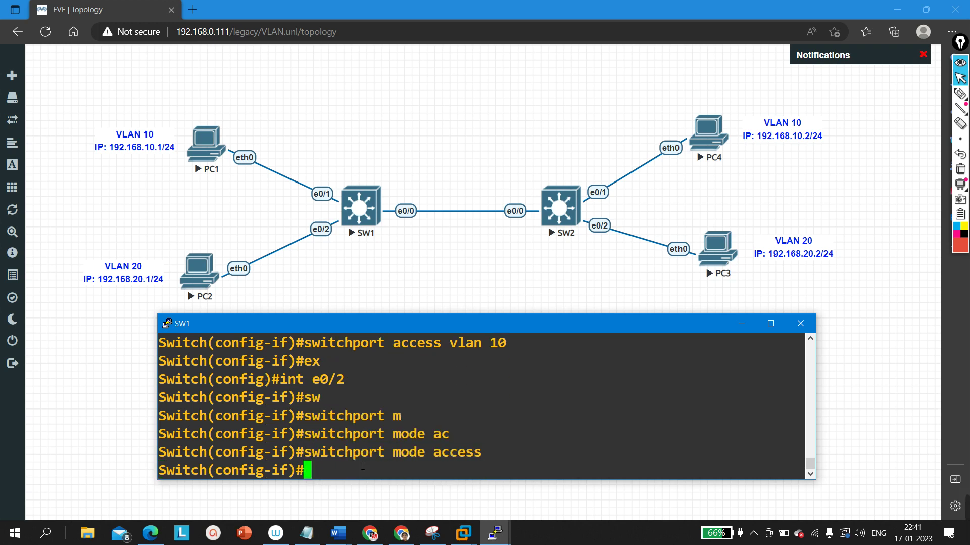
# Assign SW1's interface e0/2 to access VLAN 20
pyautogui.write('sw')
pyautogui.press('Tab')
pyautogui.write('ac')
pyautogui.press('Tab')
pyautogui.write('v')
pyautogui.press('Tab')
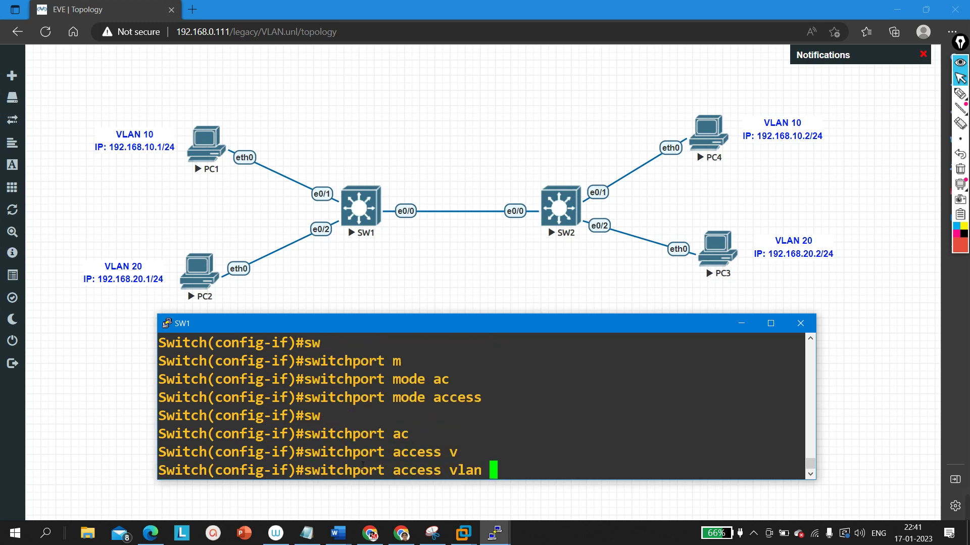
pyautogui.write('20')
pyautogui.press('Return')
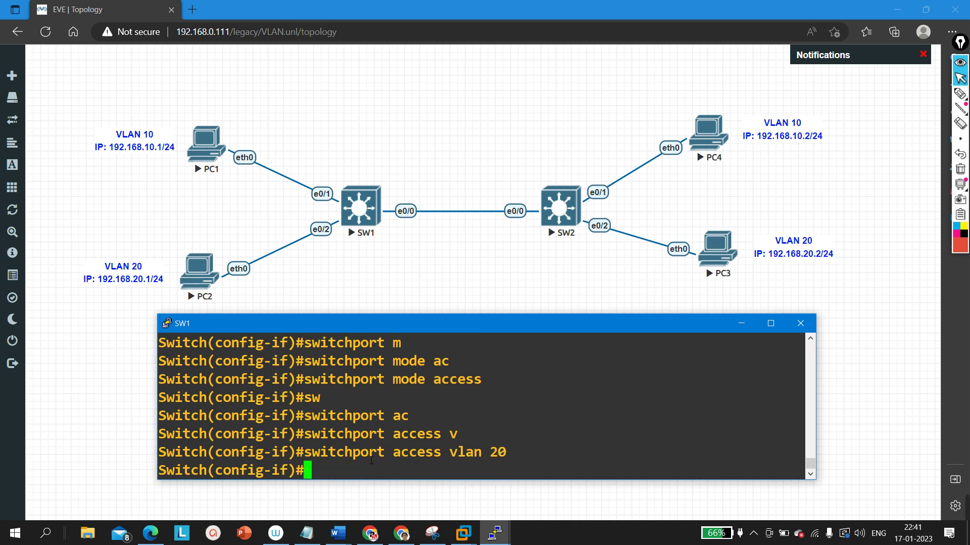
# Open SW2's console, place its window below the topology, and bring up a clean command prompt
pyautogui.click(495, 531)
pyautogui.click(581, 215)
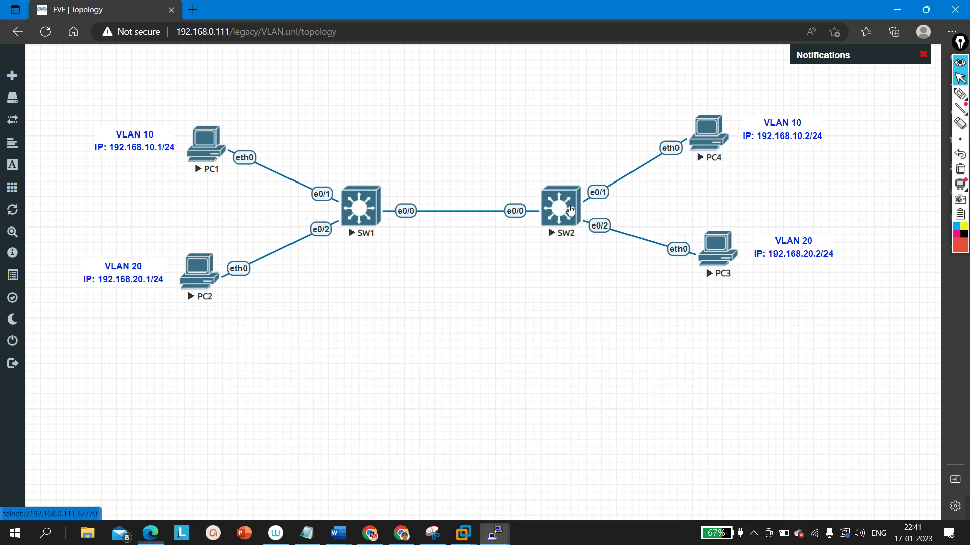
pyautogui.click(523, 101)
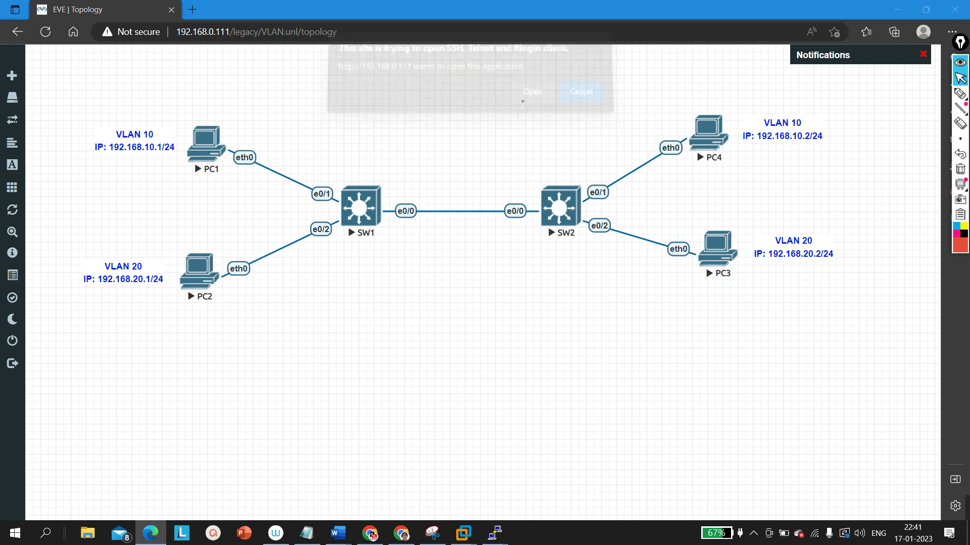
pyautogui.moveTo(478, 88); pyautogui.dragTo(571, 328)
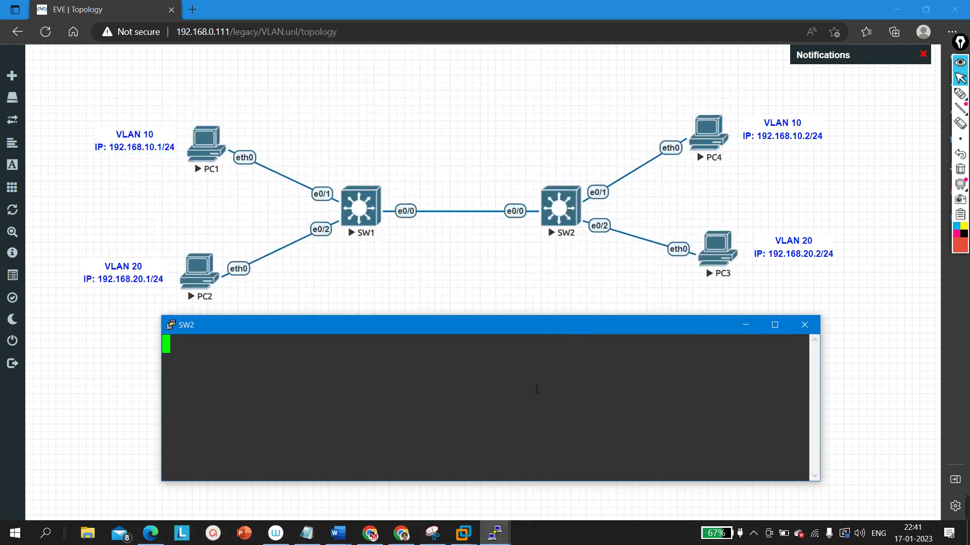
pyautogui.press('Return')
pyautogui.press('Return')
pyautogui.press('Return')
pyautogui.press('Return')
pyautogui.press('Return')
# Enter privileged mode on SW2 with "en" and enter global configuration mode from the terminal
pyautogui.write('en')
pyautogui.press('Return')
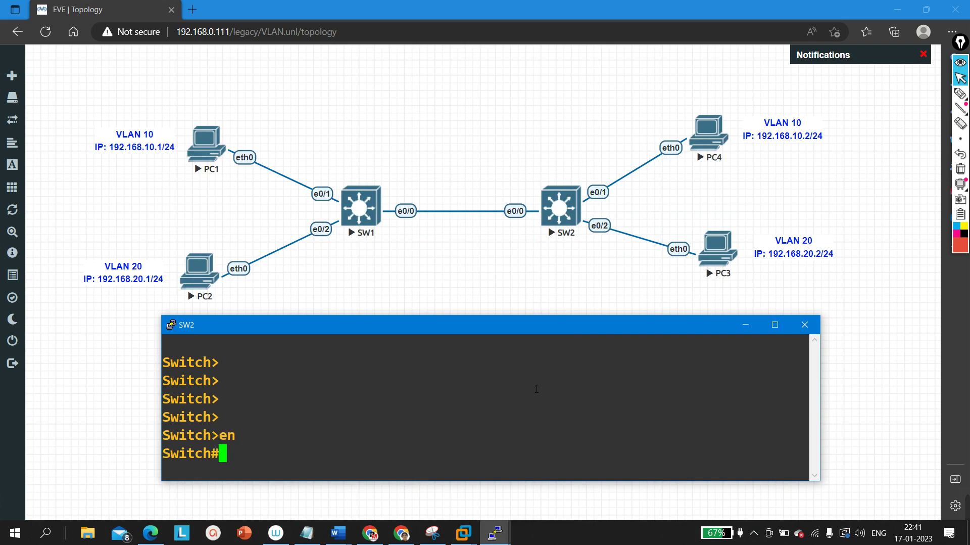
pyautogui.write('conf')
pyautogui.press('Tab')
pyautogui.press('Return')
pyautogui.press('Return')
pyautogui.press('Return')
pyautogui.press('Return')
pyautogui.press('Return')
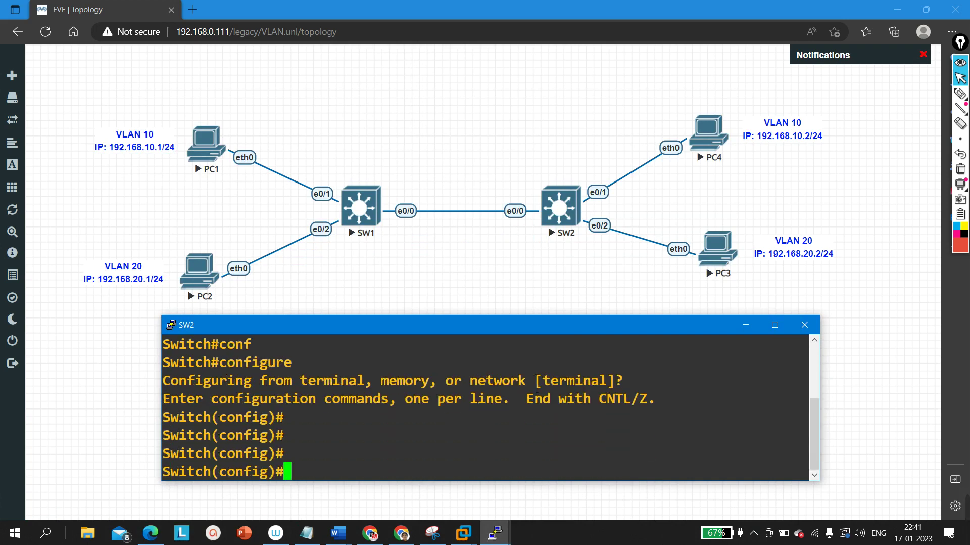
# Create VLAN 10 on SW2, name it CCNA, and exit VLAN configuration
pyautogui.write('vl')
pyautogui.press('Tab')
pyautogui.write('10')
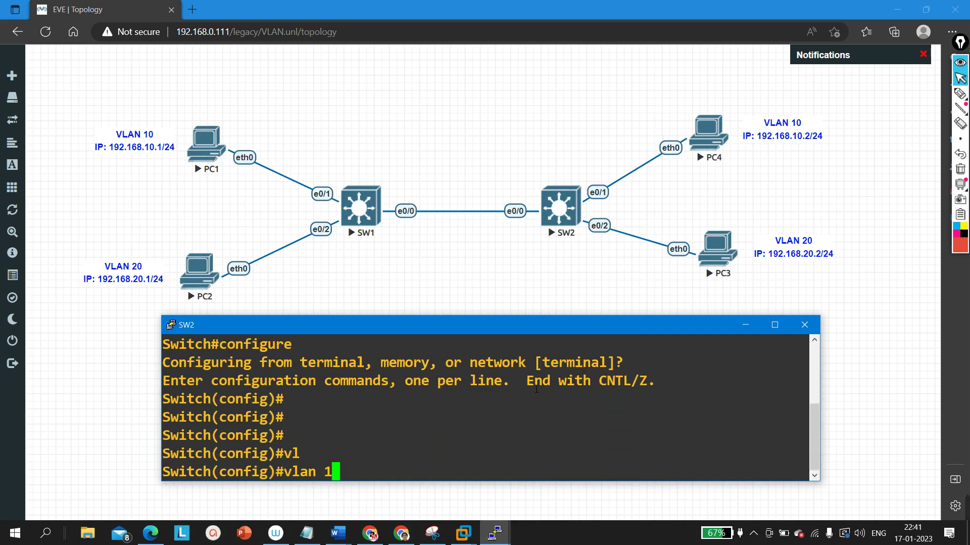
pyautogui.press('Return')
pyautogui.write('na')
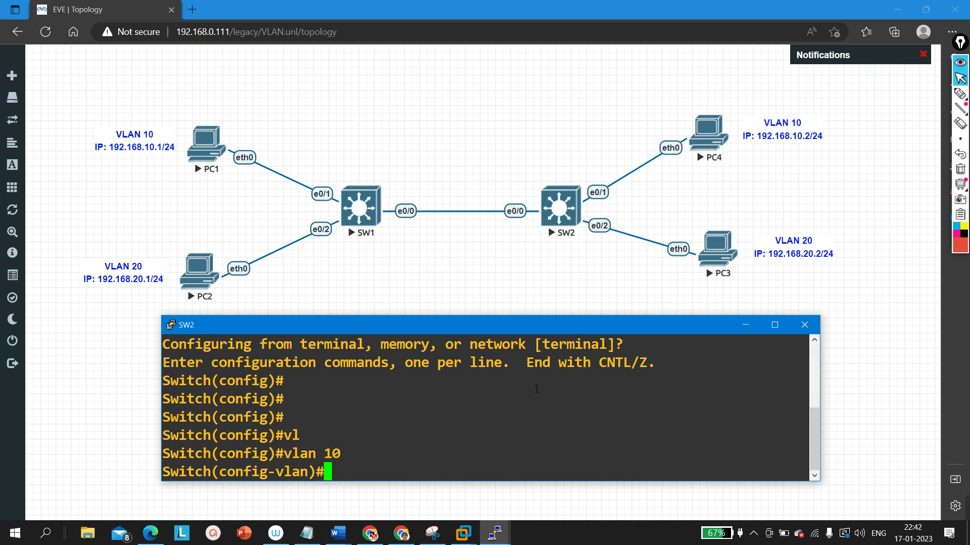
pyautogui.press('Tab')
pyautogui.press('capslock')
pyautogui.write('CCNA')
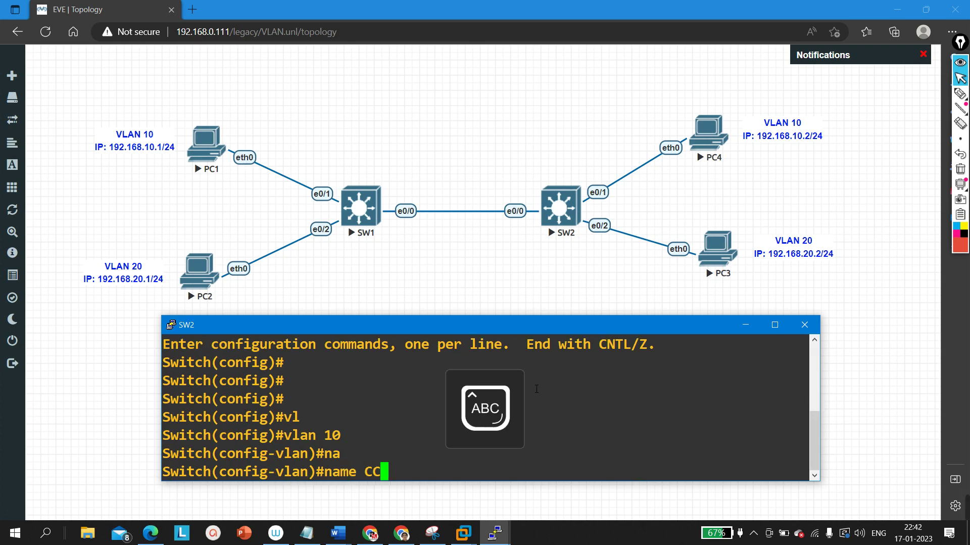
pyautogui.press('Return')
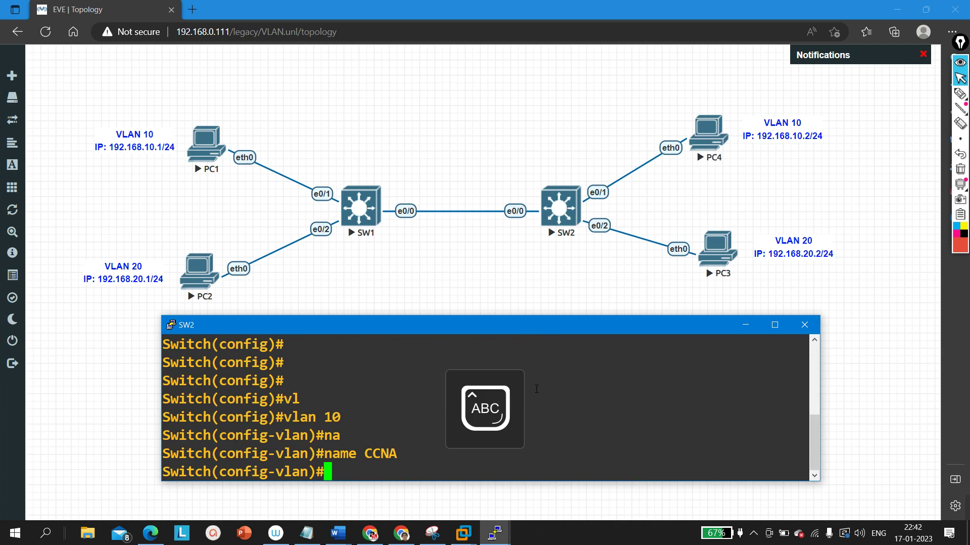
pyautogui.write('EX')
pyautogui.press('Return')
# Create VLAN 20 on SW2, name it ccnp, and return to global configuration mode
pyautogui.write('VL')
pyautogui.press('Tab')
pyautogui.write('2')
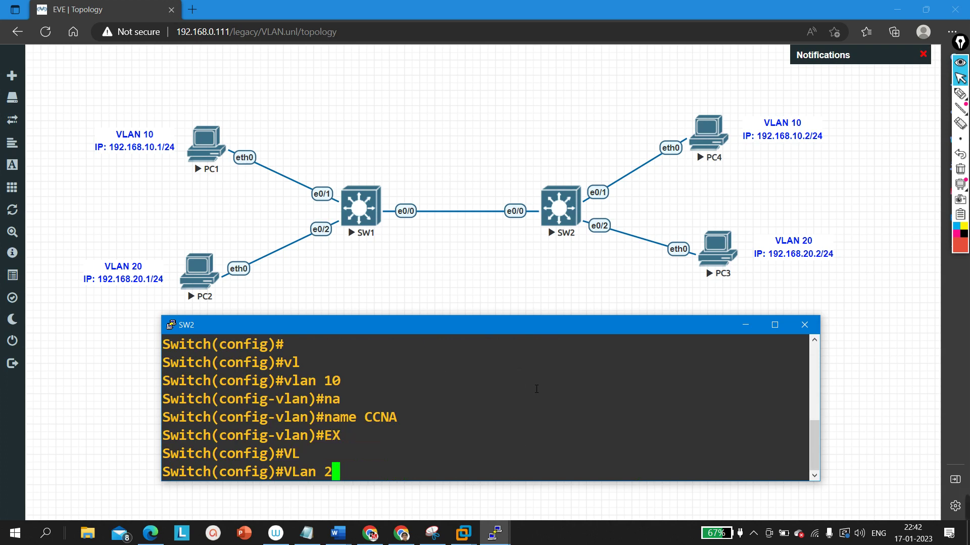
pyautogui.write('0')
pyautogui.press('Return')
pyautogui.write('NA')
pyautogui.press('Tab')
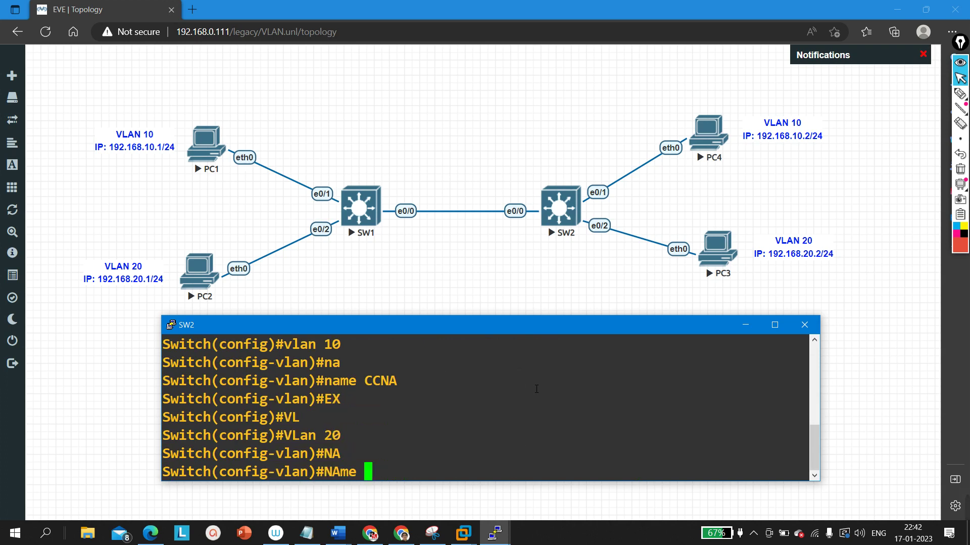
pyautogui.press('capslock')
pyautogui.write('ccnp')
pyautogui.press('Return')
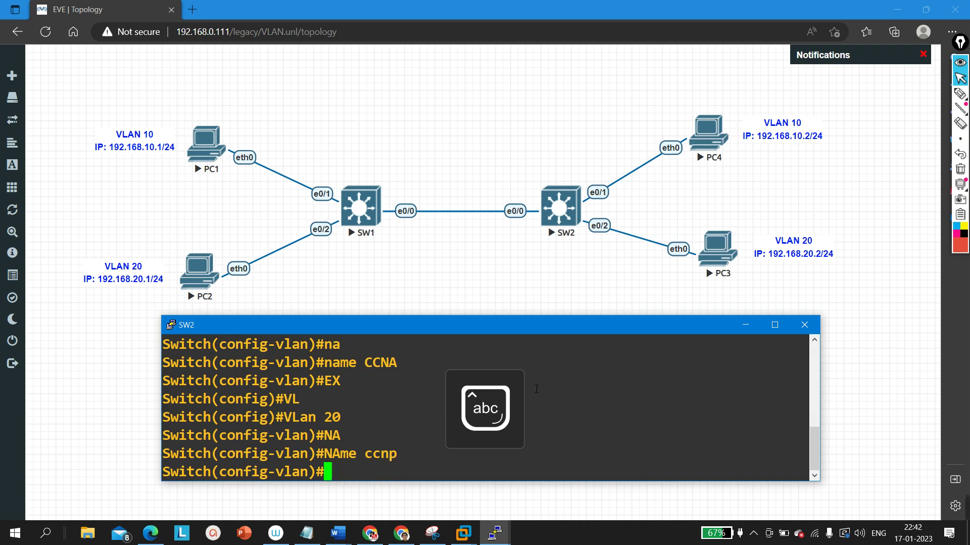
pyautogui.write('ex')
pyautogui.press('Return')
# Enter interface e0/1 on SW2 and set its switchport mode to access
pyautogui.write('in')
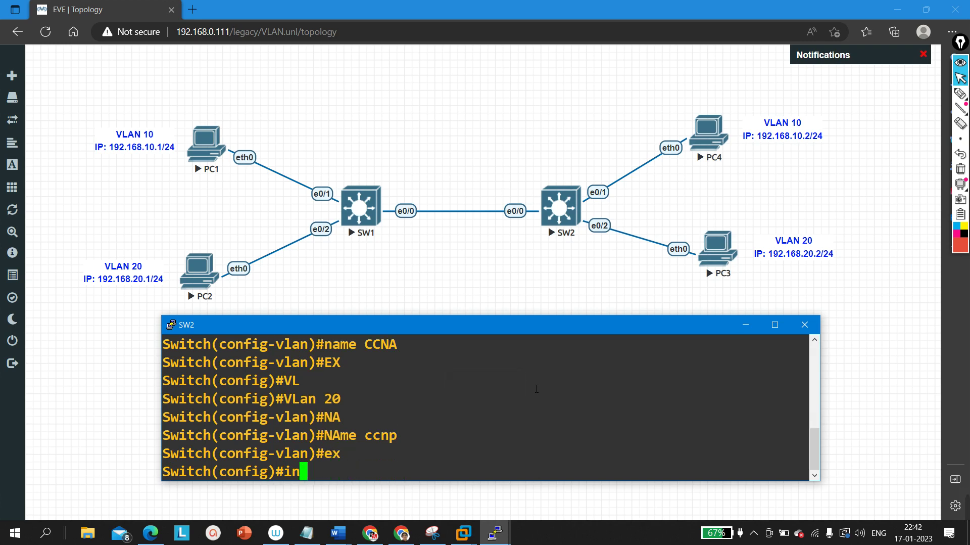
pyautogui.write('t e0/1')
pyautogui.press('Return')
pyautogui.write('sw')
pyautogui.press('Tab')
pyautogui.write('m')
pyautogui.press('Tab')
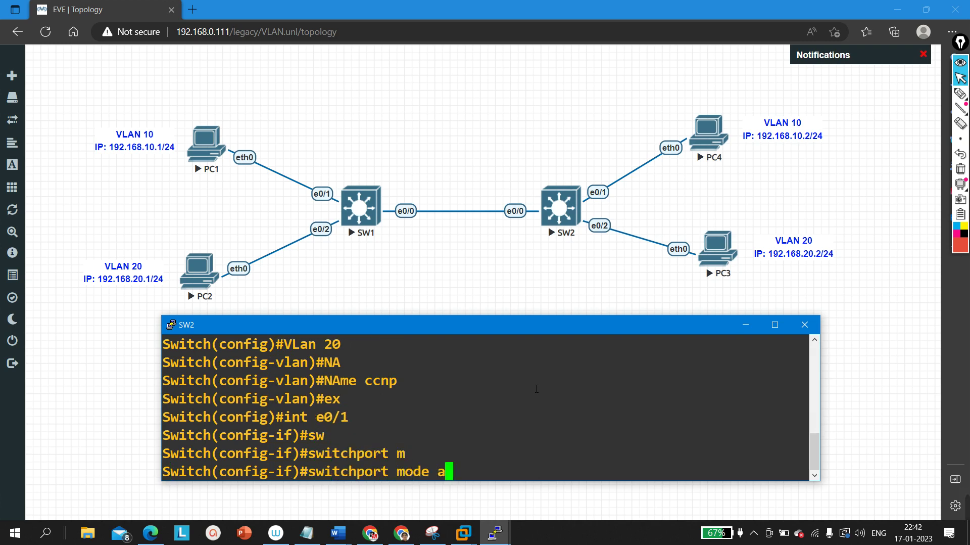
pyautogui.write('ac')
pyautogui.press('Tab')
pyautogui.press('Return')
# Assign SW2's interface e0/1 to access VLAN 10 and exit interface configuration
pyautogui.write('sw')
pyautogui.press('Tab')
pyautogui.write('ac')
pyautogui.press('Tab')
pyautogui.write('v')
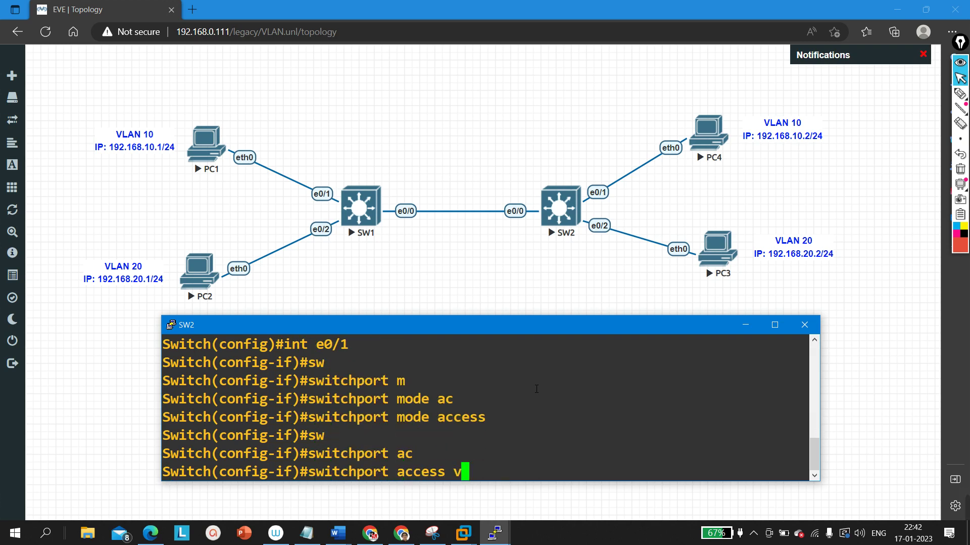
pyautogui.press('Tab')
pyautogui.write('10')
pyautogui.press('Return')
pyautogui.write('ex')
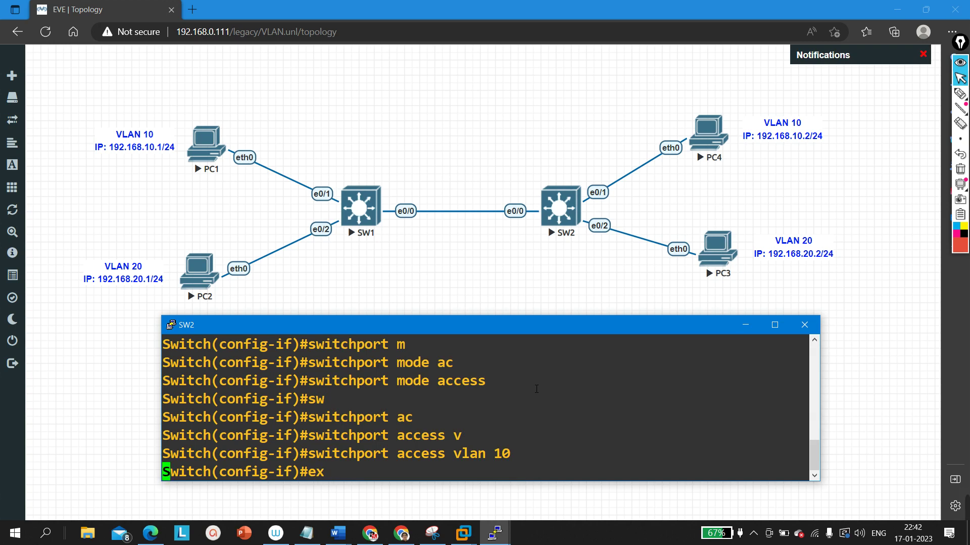
pyautogui.press('Return')
# Enter interface e0/2 on SW2 and set its switchport mode to access
pyautogui.write('int e0/2')
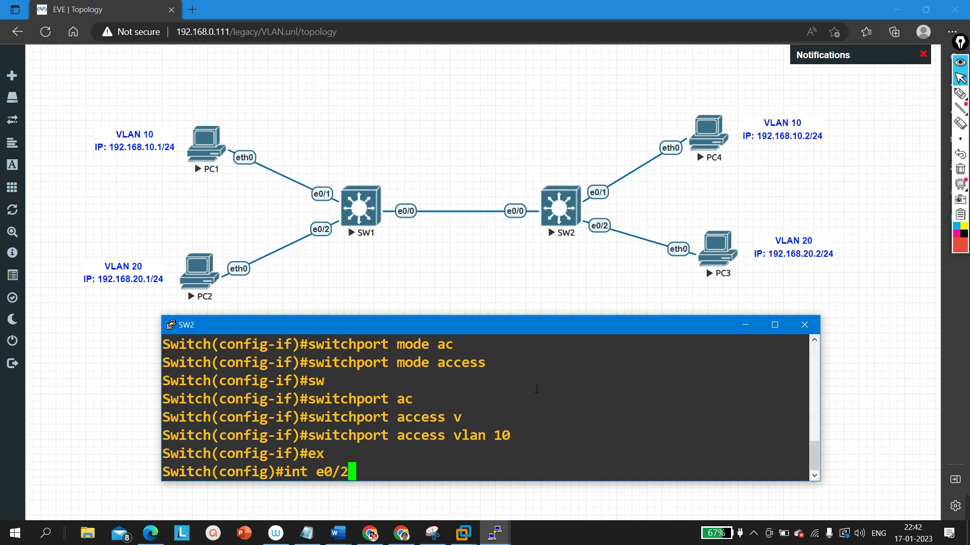
pyautogui.press('Return')
pyautogui.write('sw')
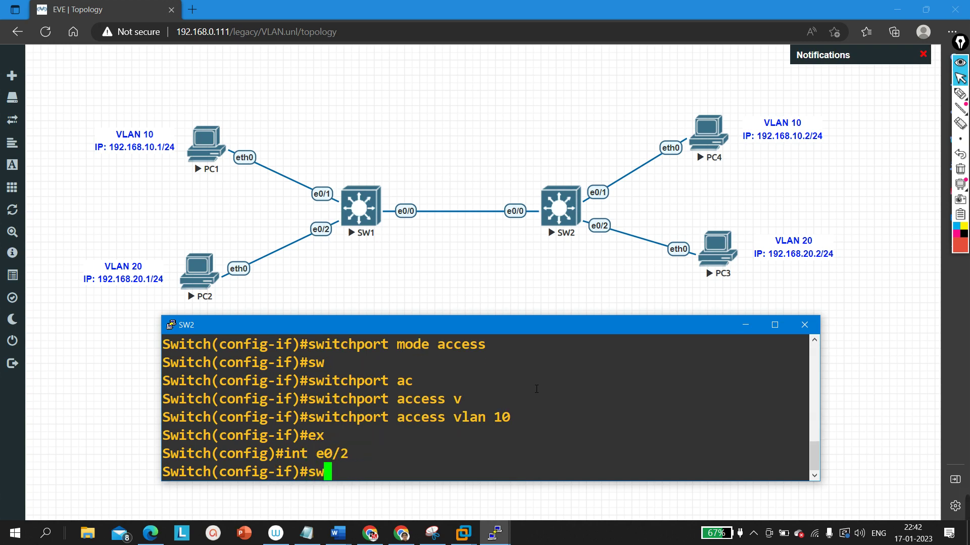
pyautogui.press('Tab')
pyautogui.write('m')
pyautogui.press('Tab')
pyautogui.write('ac')
pyautogui.press('Tab')
pyautogui.press('Return')
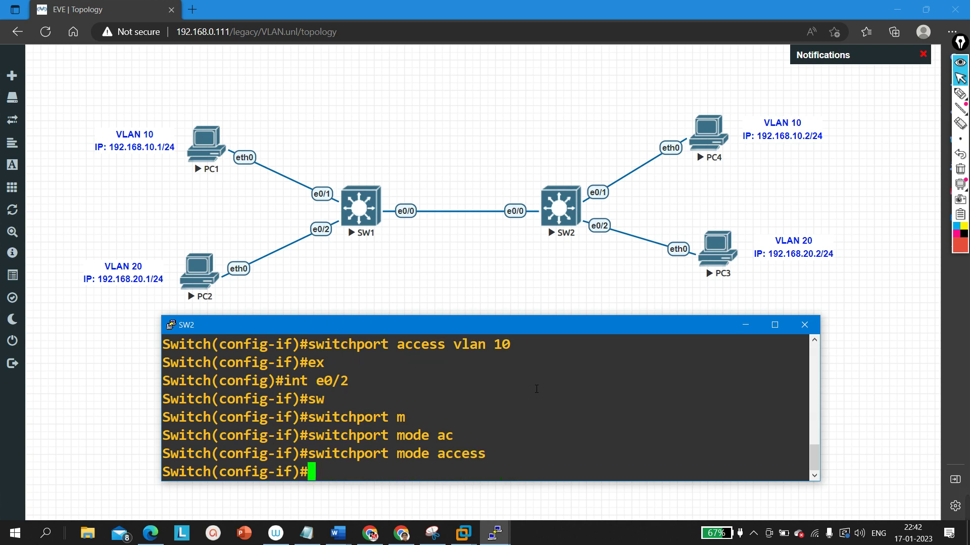
# Assign SW2's interface e0/2 to access VLAN 20
pyautogui.write('sw')
pyautogui.press('Tab')
pyautogui.write('ac')
pyautogui.press('Tab')
pyautogui.write('v')
pyautogui.press('Tab')
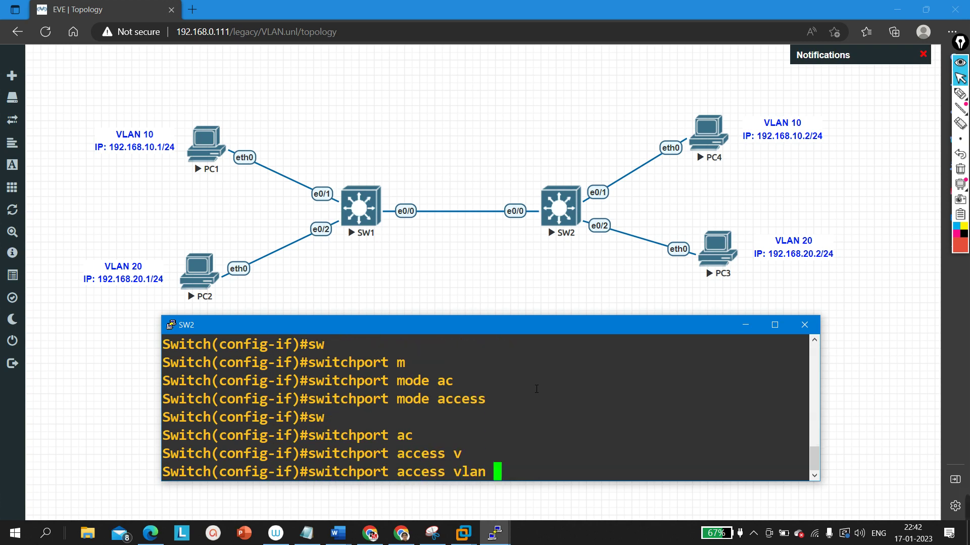
pyautogui.write('20')
pyautogui.press('Return')
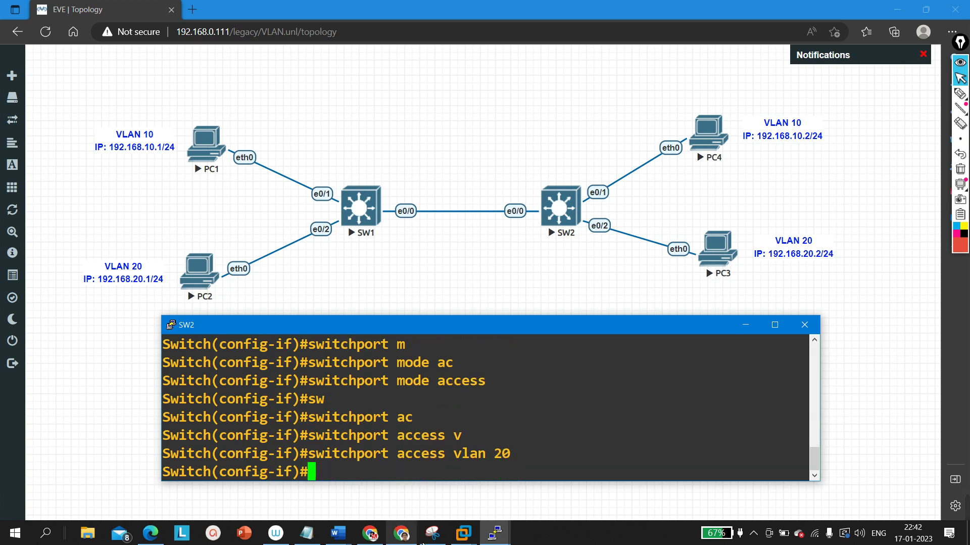
# Switch to the PC1 console and ping 192.168.10.2
pyautogui.click(496, 533)
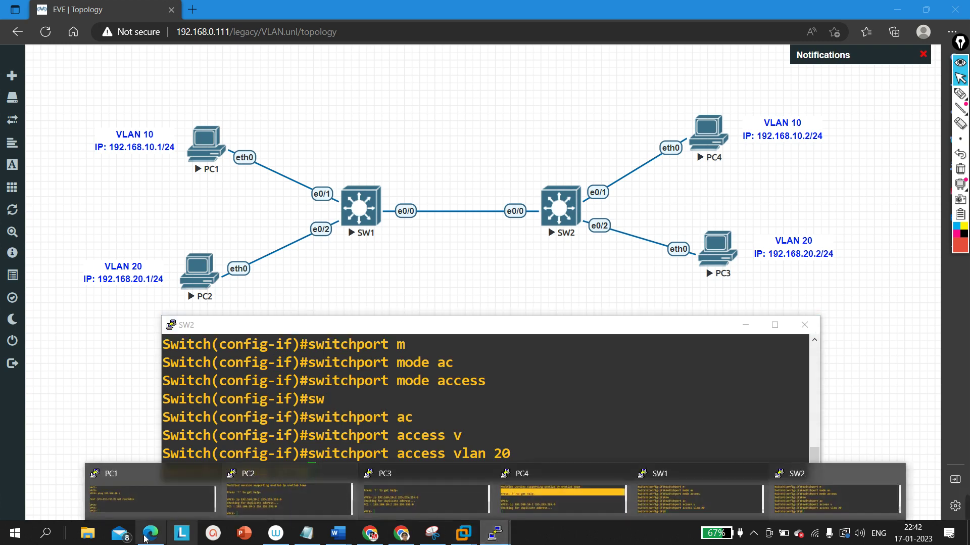
pyautogui.click(150, 500)
pyautogui.press('Return')
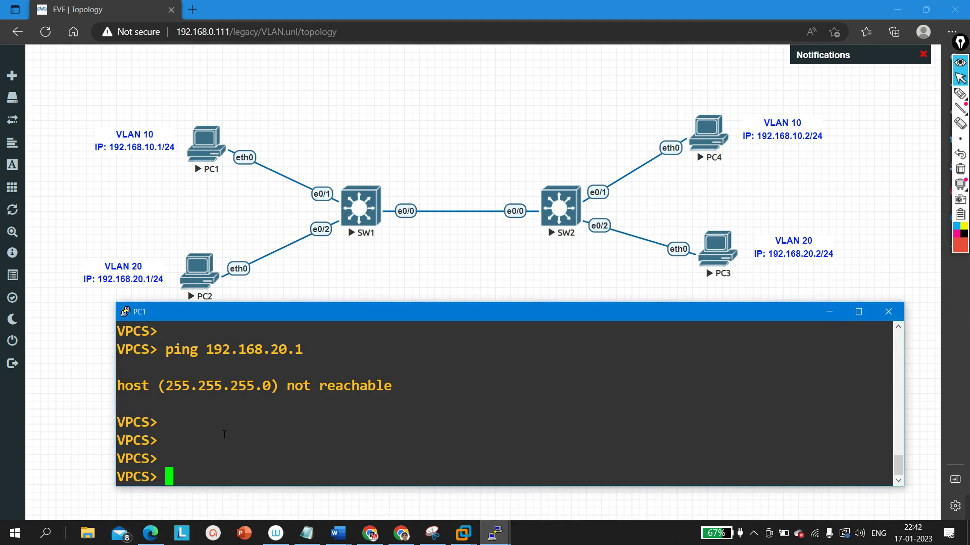
pyautogui.press('Up')
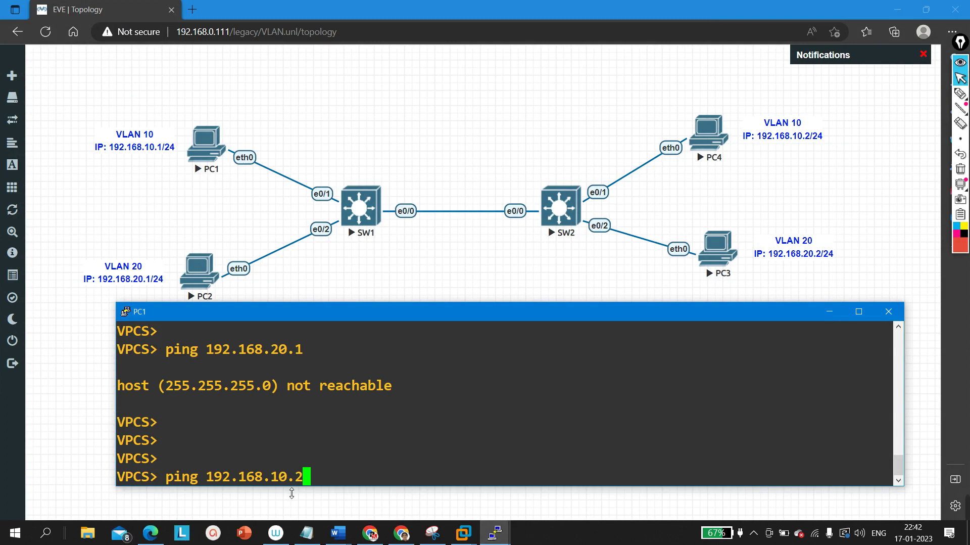
pyautogui.moveTo(316, 484); pyautogui.dragTo(166, 483)
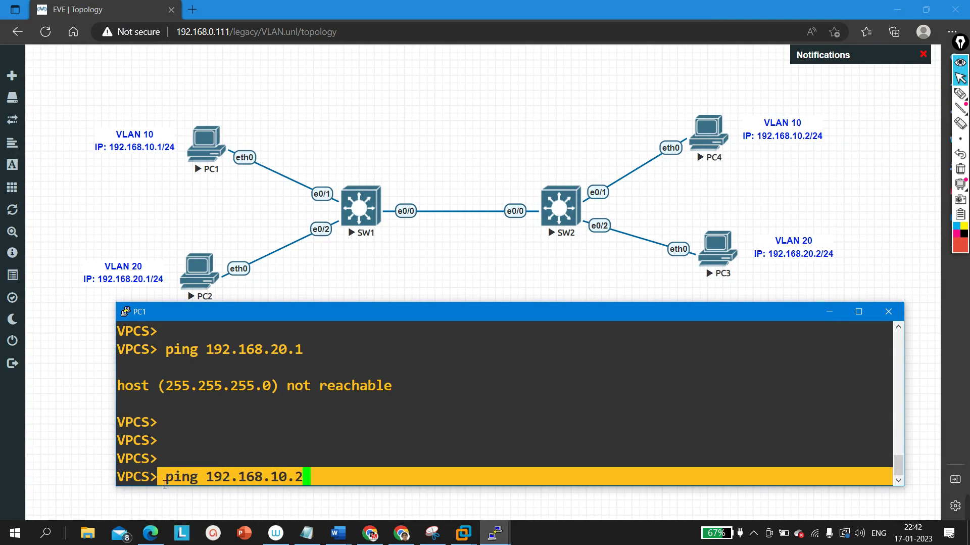
pyautogui.press('Return')
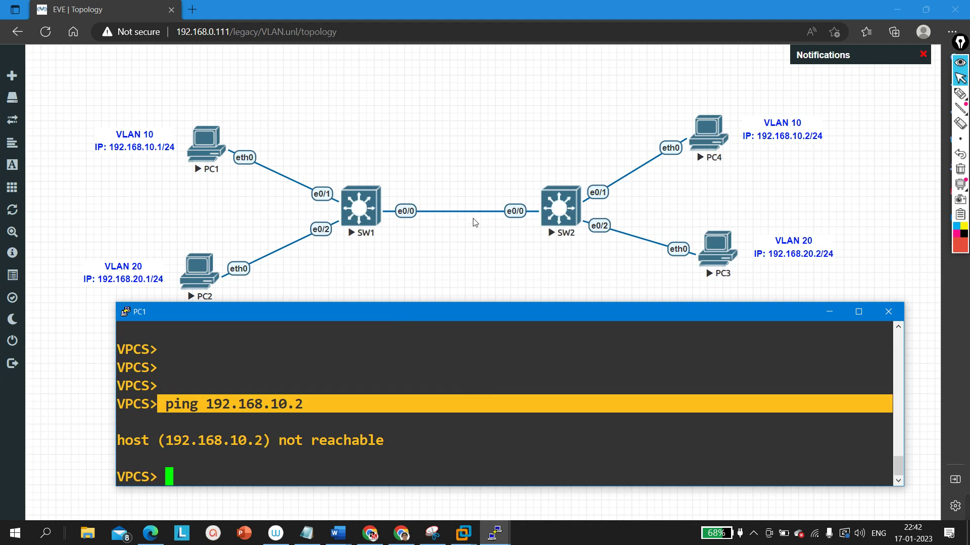
pyautogui.moveTo(402, 181); pyautogui.dragTo(481, 282)
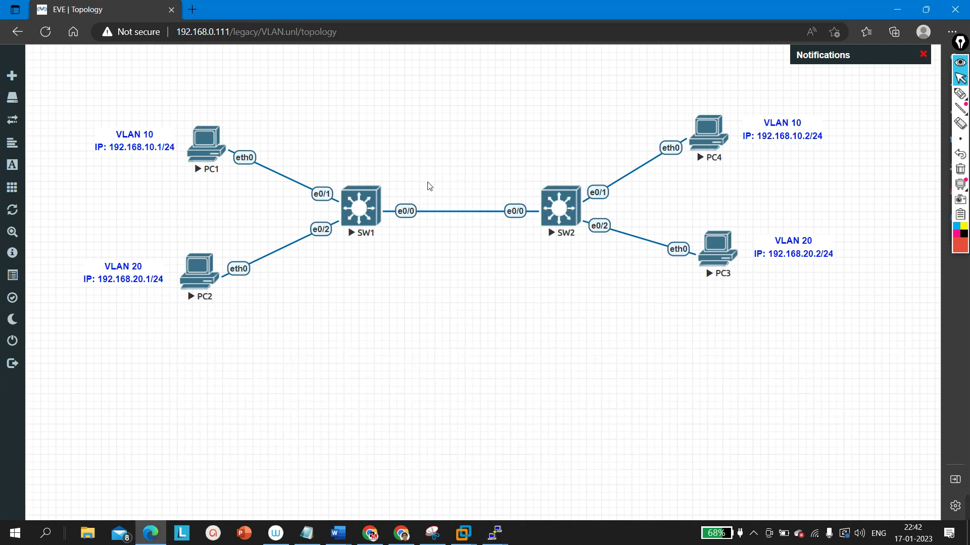
# Switch to the SW1 console and exit interface configuration to privileged EXEC mode
pyautogui.click(495, 532)
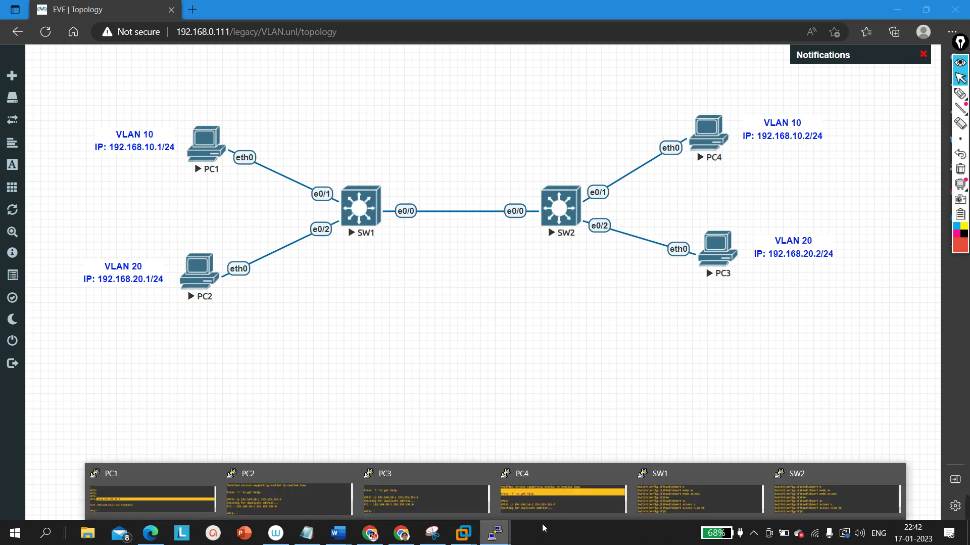
pyautogui.click(651, 491)
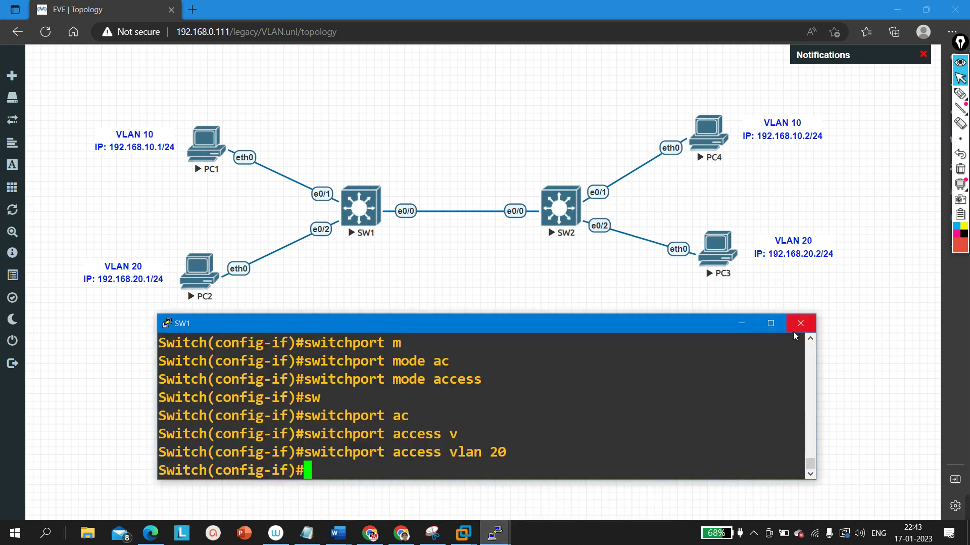
pyautogui.press('Return')
pyautogui.hotkey('ctrl', 'z')
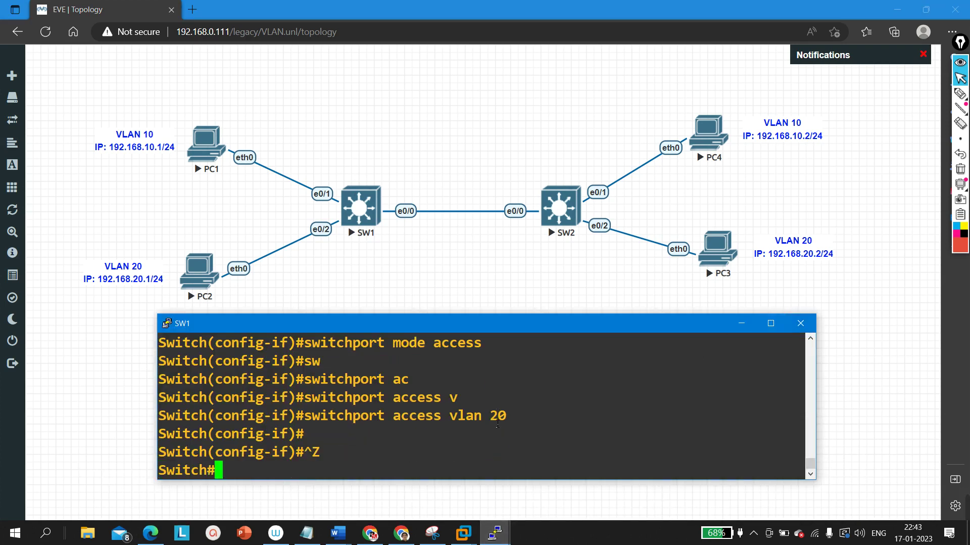
pyautogui.press('Return')
pyautogui.press('Return')
pyautogui.press('Return')
# Display the brief VLAN table on SW1 with show vlan brief and maximize the console window
pyautogui.write('sh')
pyautogui.press('Tab')
pyautogui.write('vl')
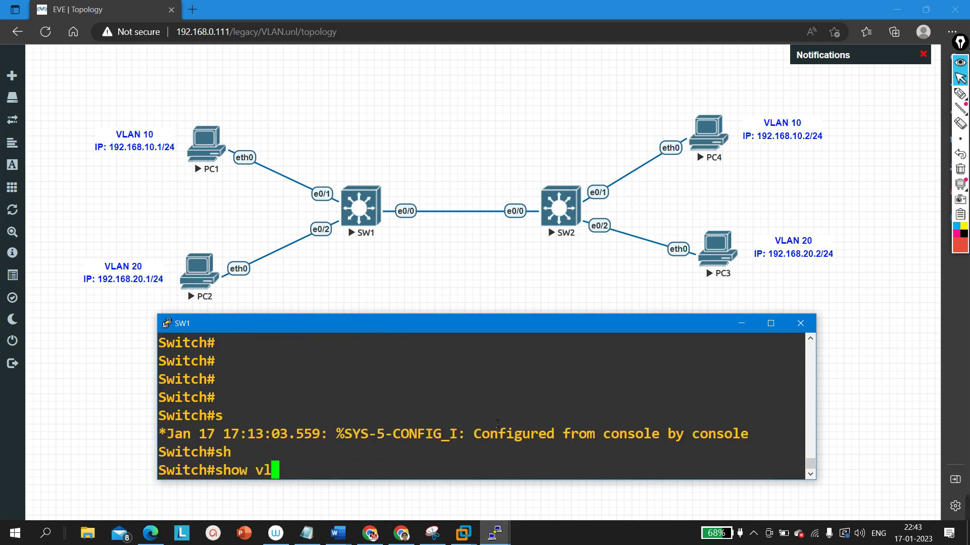
pyautogui.press('Tab')
pyautogui.write('br')
pyautogui.press('Tab')
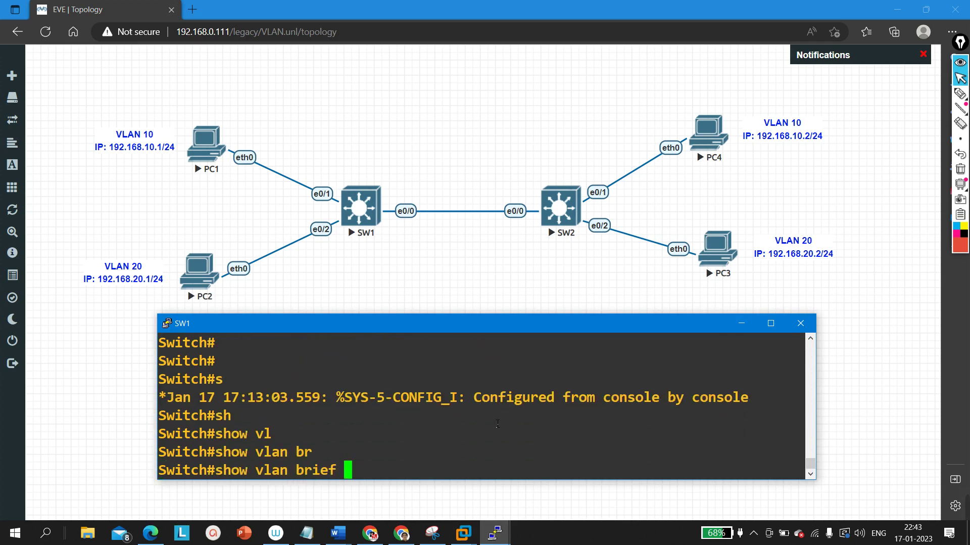
pyautogui.press('Return')
pyautogui.click(771, 323)
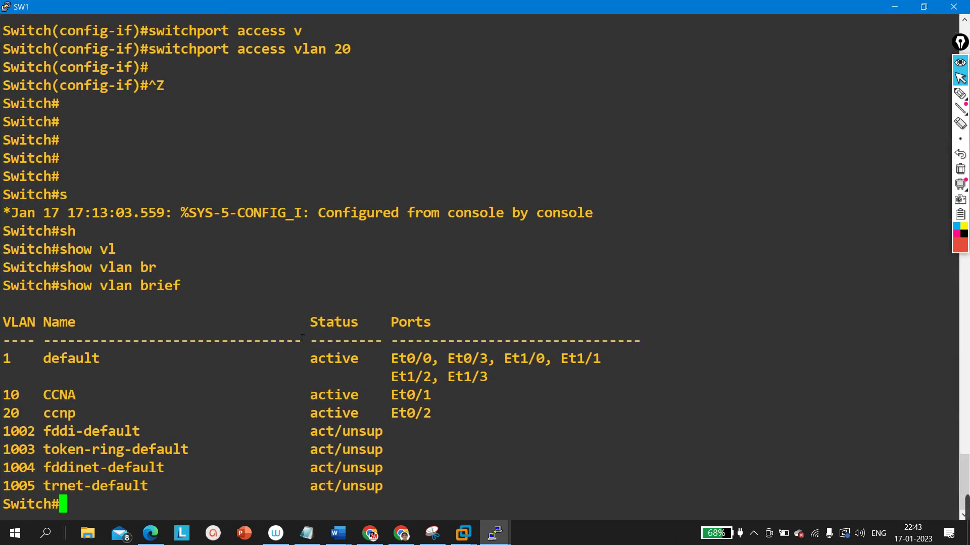
# Examine the port assignments of VLANs 1, 10 and 20 in SW1's table, and restore the console window size
pyautogui.moveTo(432, 359); pyautogui.dragTo(6, 359)
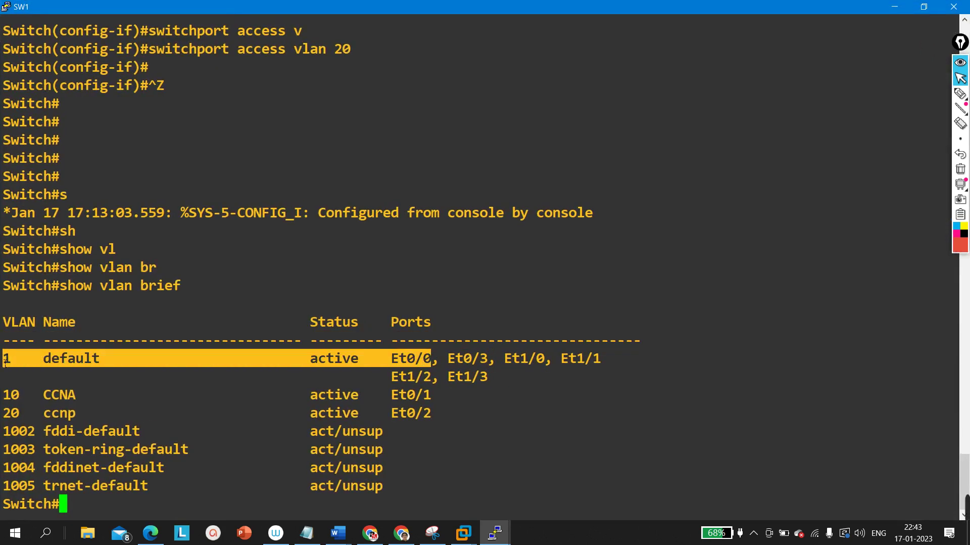
pyautogui.moveTo(445, 394); pyautogui.dragTo(5, 397)
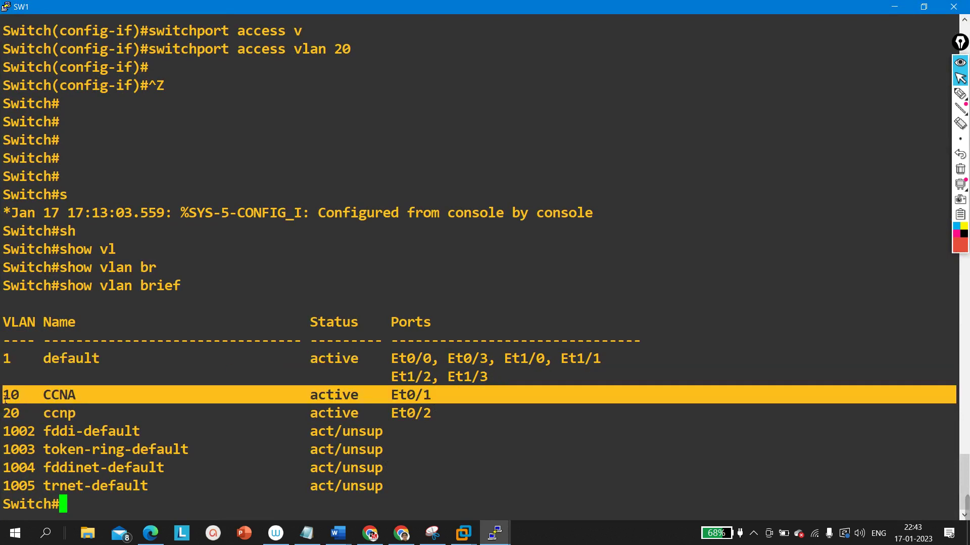
pyautogui.click(460, 422)
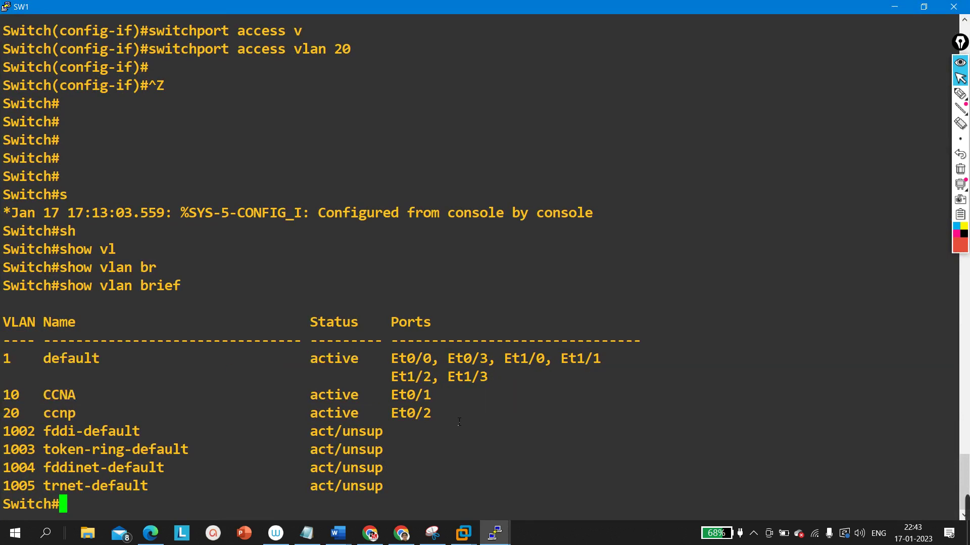
pyautogui.moveTo(459, 422); pyautogui.dragTo(4, 413)
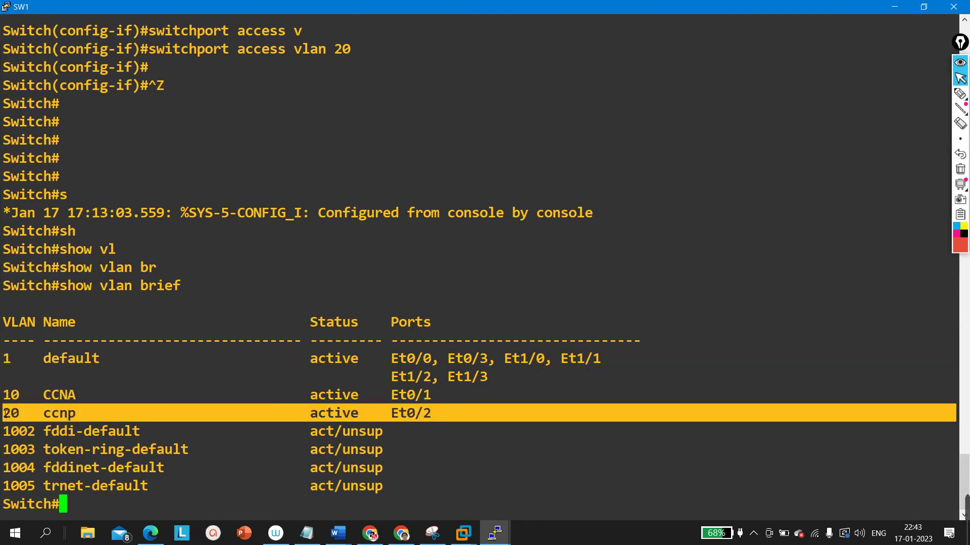
pyautogui.click(925, 7)
# Enter global configuration mode on SW1 and open interface e0/0 for configuration
pyautogui.press('Return')
pyautogui.press('Return')
pyautogui.press('Return')
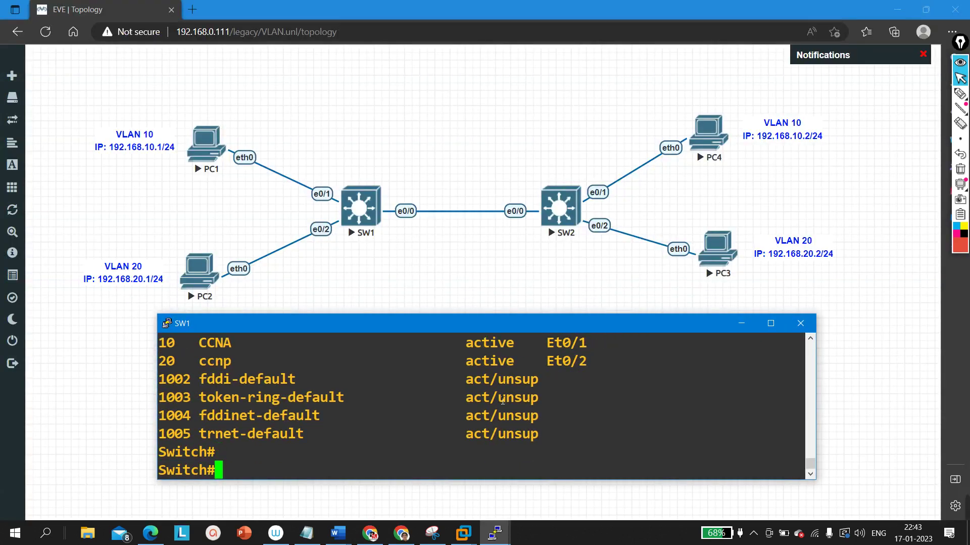
pyautogui.write('conf')
pyautogui.press('Tab')
pyautogui.press('Return')
pyautogui.press('Return')
pyautogui.press('Return')
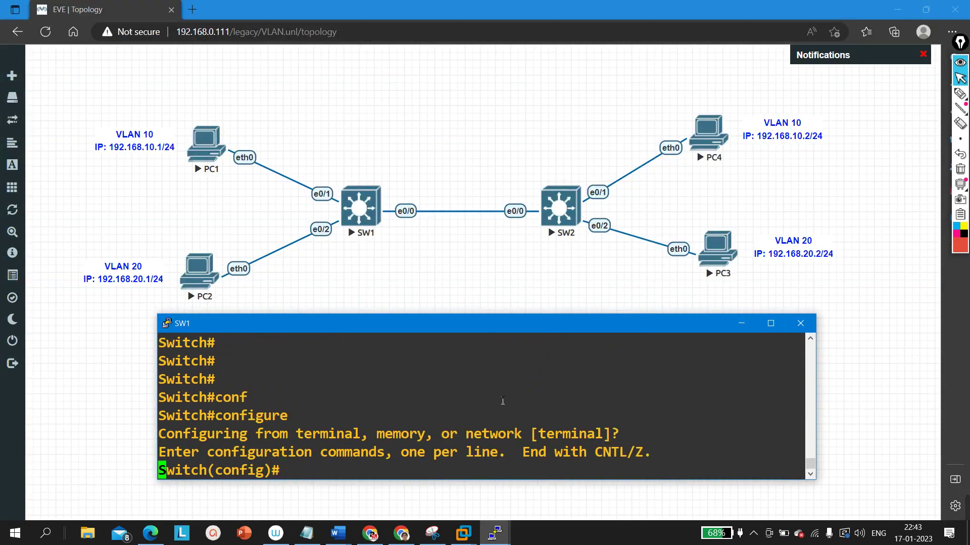
pyautogui.write('int')
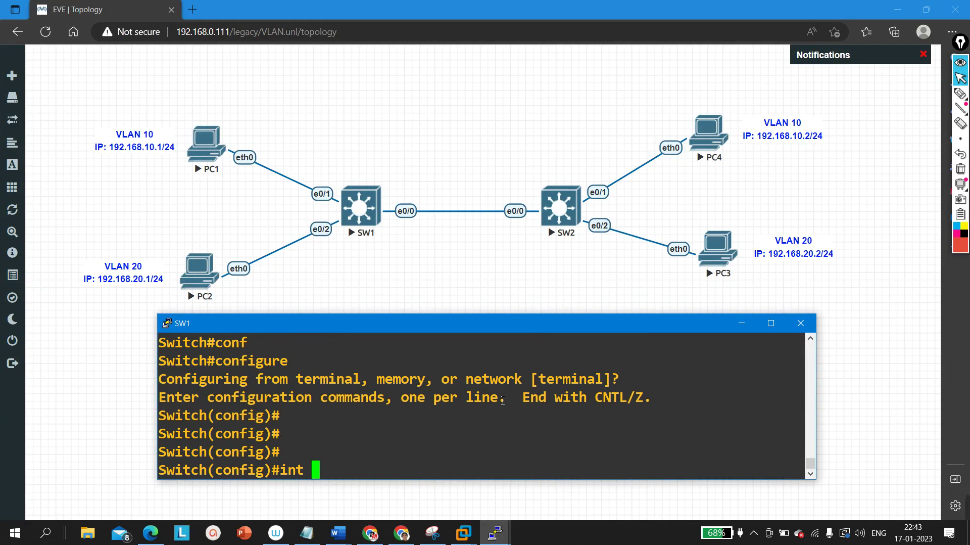
pyautogui.write(' e0/0')
pyautogui.press('Return')
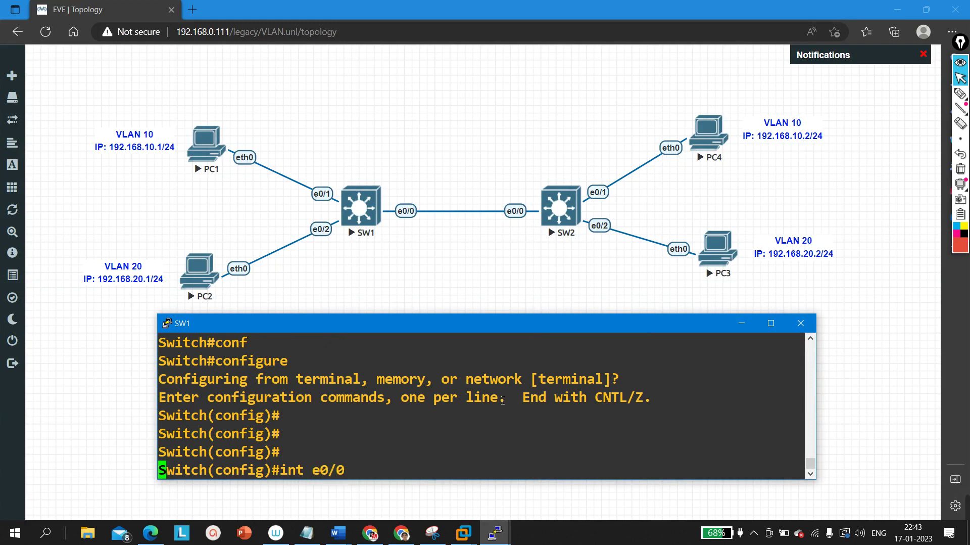
# Try to set SW1's interface e0/0 to switchport mode trunk
pyautogui.write('sw')
pyautogui.press('Tab')
pyautogui.write('m')
pyautogui.press('Tab')
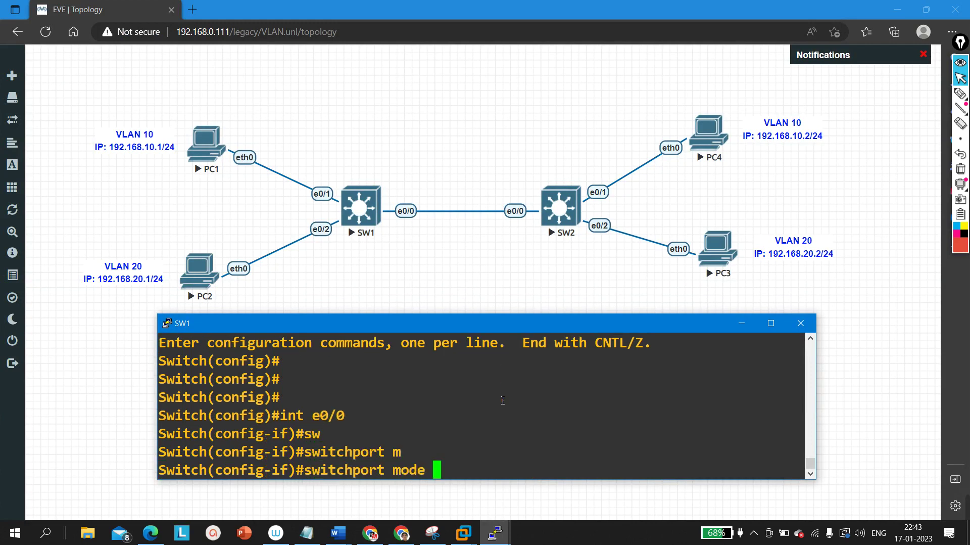
pyautogui.write('tr')
pyautogui.press('Tab')
pyautogui.press('Return')
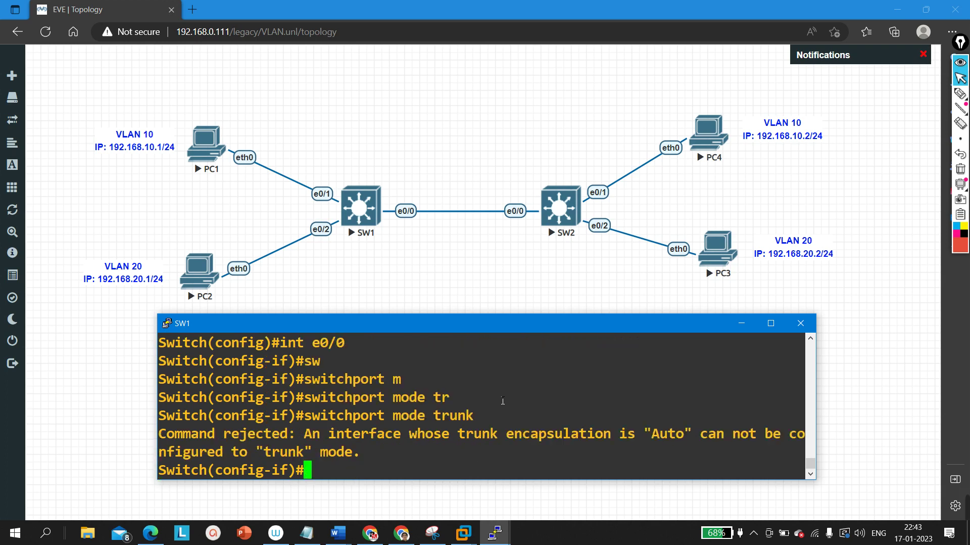
pyautogui.press('Return')
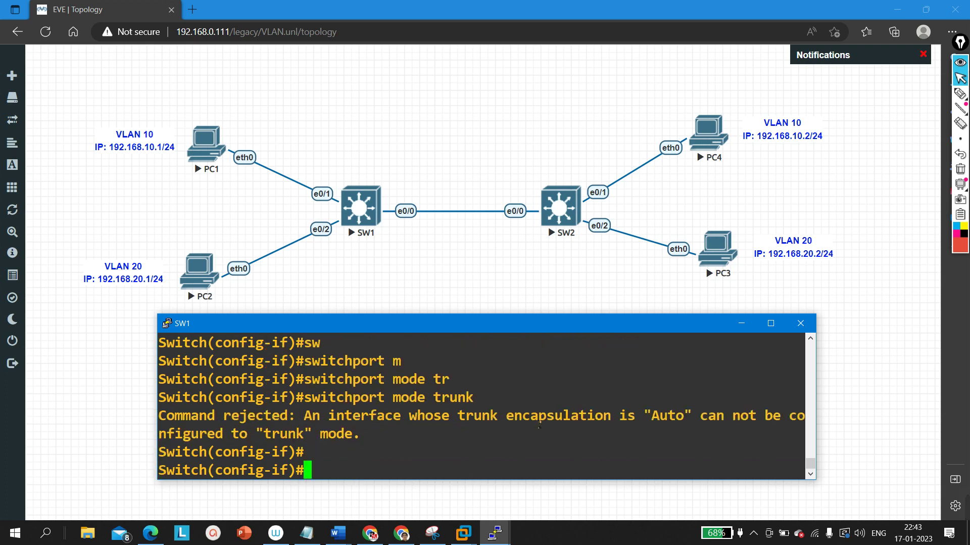
# Read SW1's response to the trunk mode command, focusing on the trunk encapsulation wording
pyautogui.moveTo(176, 418); pyautogui.dragTo(498, 418)
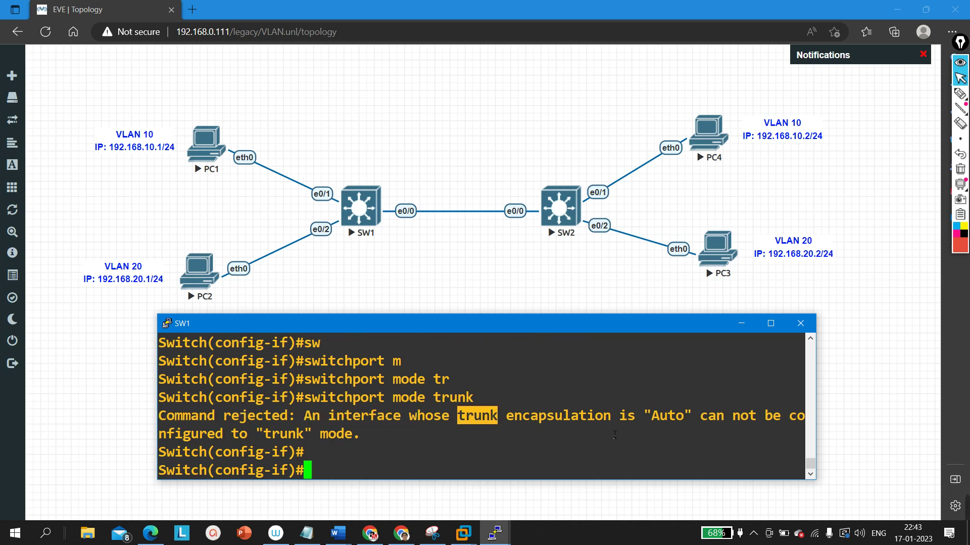
pyautogui.moveTo(612, 419); pyautogui.dragTo(635, 417)
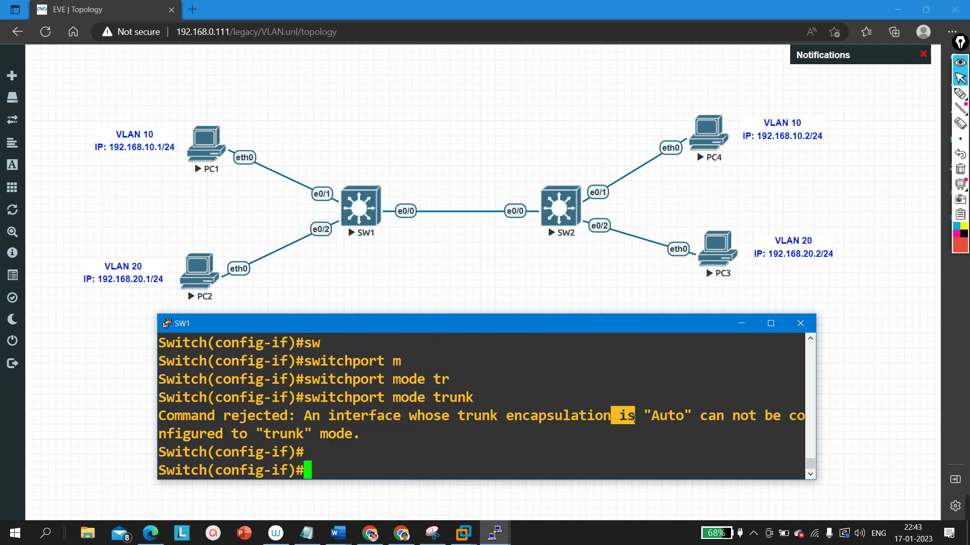
pyautogui.click(718, 427)
pyautogui.moveTo(246, 434); pyautogui.dragTo(336, 434)
pyautogui.click(378, 445)
pyautogui.press('Return')
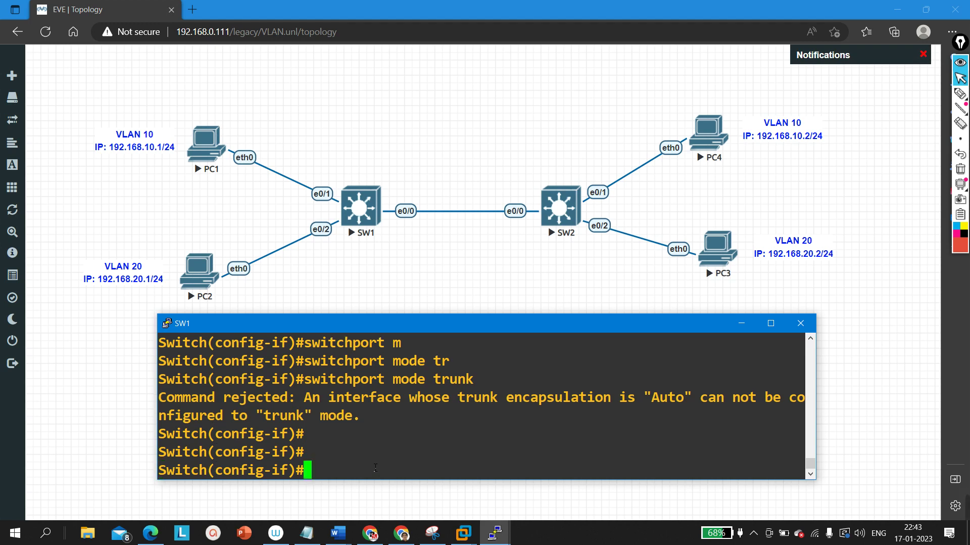
# Start the switchport trunk encapsulation command for SW1's interface e0/0 and list its available encapsulation types
pyautogui.write('sw')
pyautogui.press('Tab')
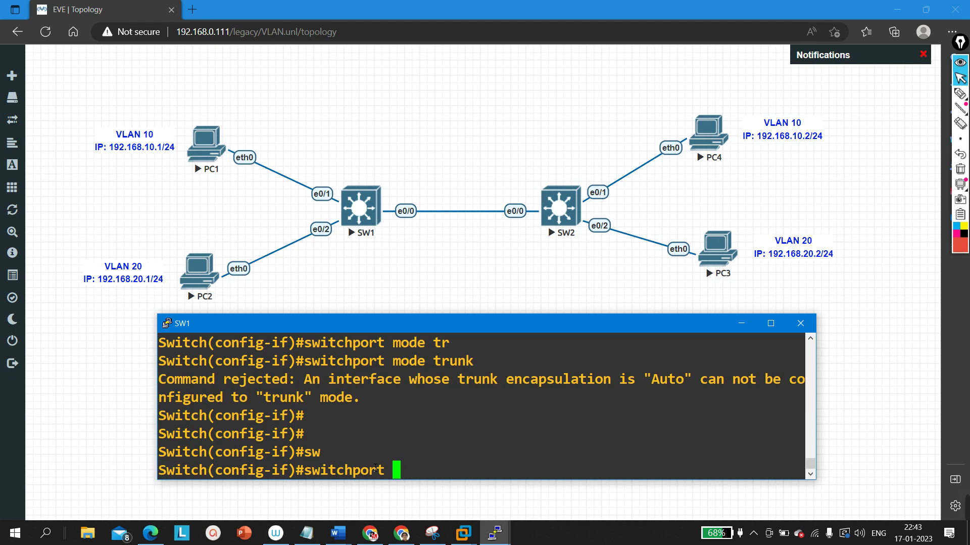
pyautogui.write('tr')
pyautogui.press('Tab')
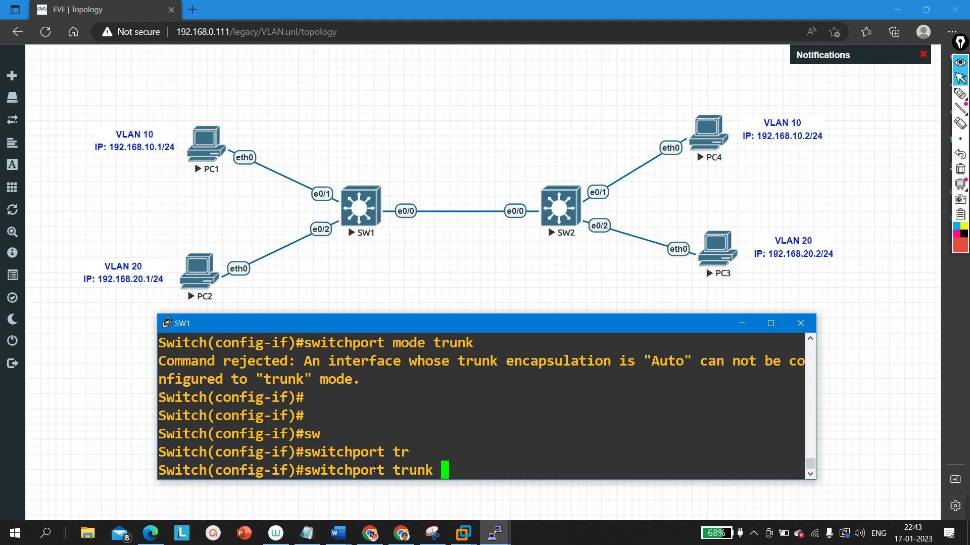
pyautogui.write('en')
pyautogui.press('Tab')
pyautogui.write('?')
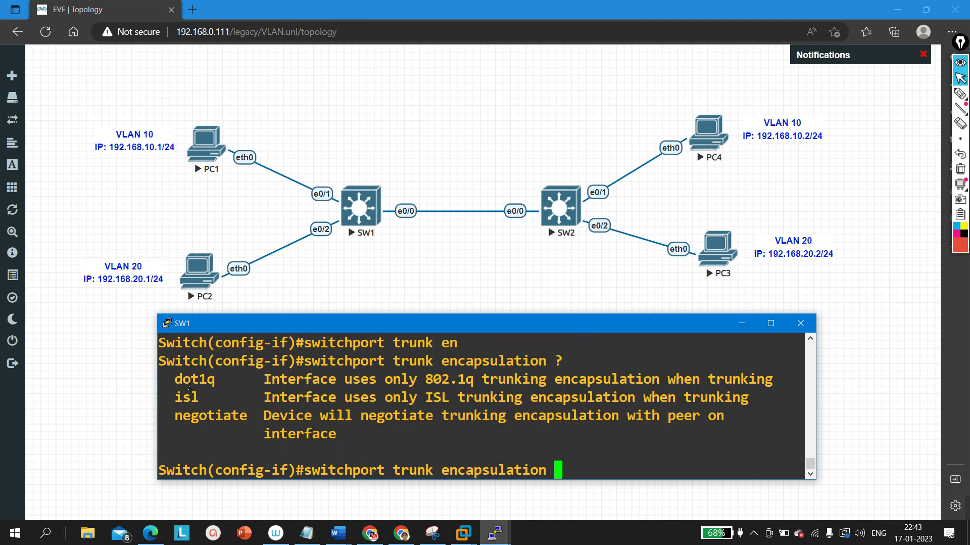
pyautogui.moveTo(179, 384); pyautogui.dragTo(229, 383)
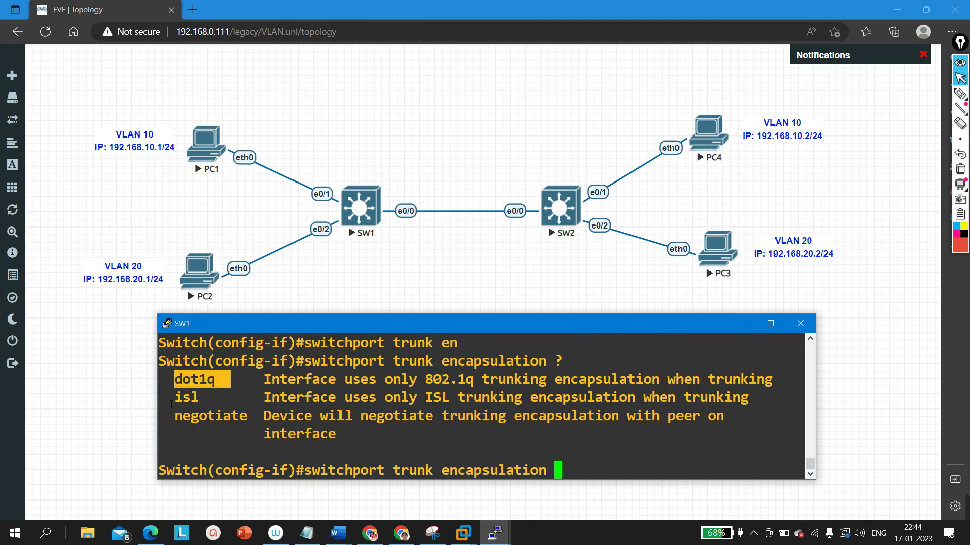
pyautogui.moveTo(171, 404); pyautogui.dragTo(205, 403)
pyautogui.click(579, 469)
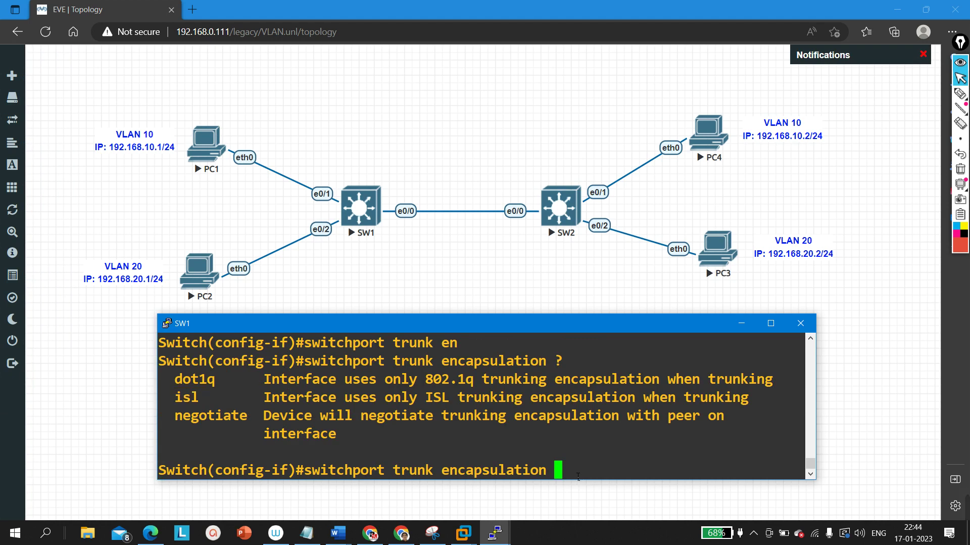
# Set the trunk encapsulation of SW1's interface e0/0 to dot1q
pyautogui.write('do')
pyautogui.press('Tab')
pyautogui.press('Return')
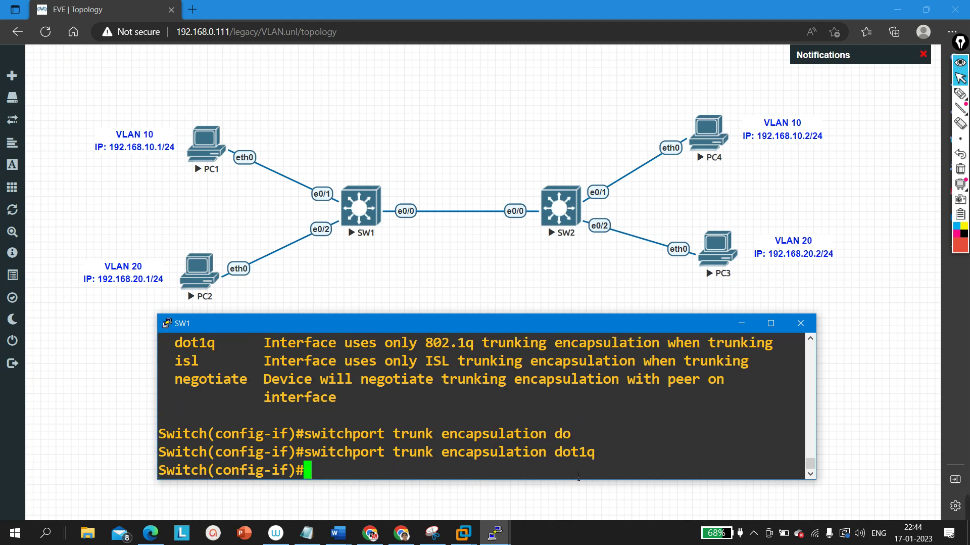
pyautogui.press('Return')
# Set SW1's interface e0/0 to switchport mode trunk and highlight the dot1q encapsulation command in the console
pyautogui.write('sw')
pyautogui.press('Tab')
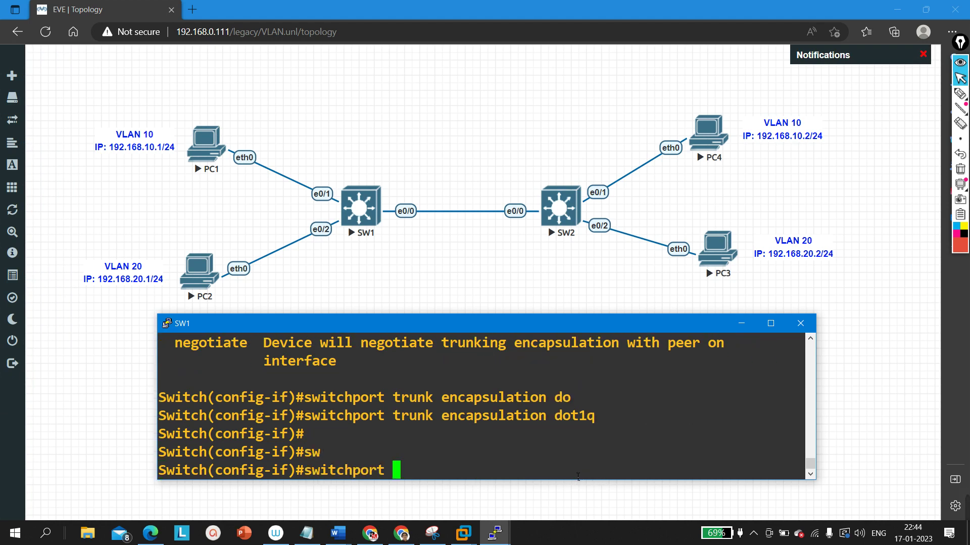
pyautogui.write('m')
pyautogui.press('Tab')
pyautogui.write('tr')
pyautogui.press('Tab')
pyautogui.press('Return')
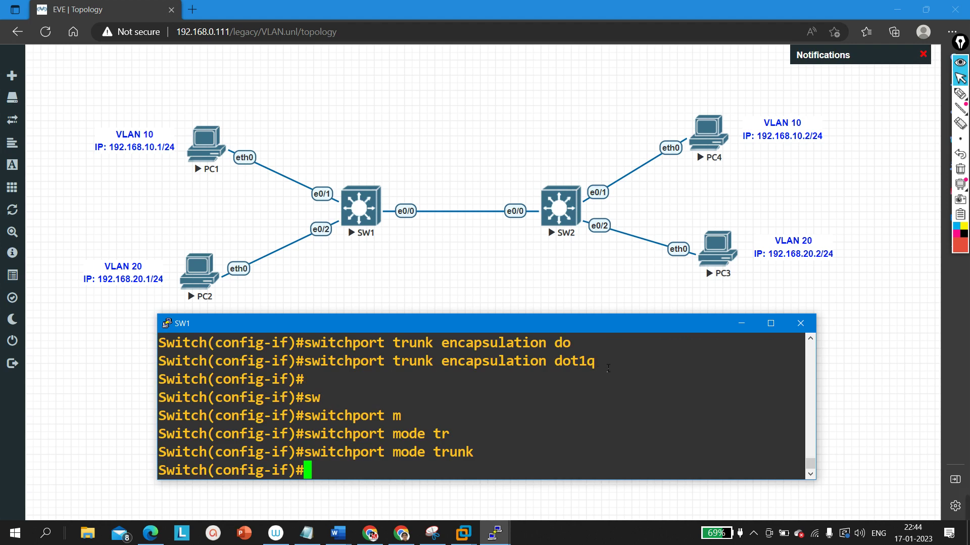
pyautogui.moveTo(608, 367); pyautogui.dragTo(276, 367)
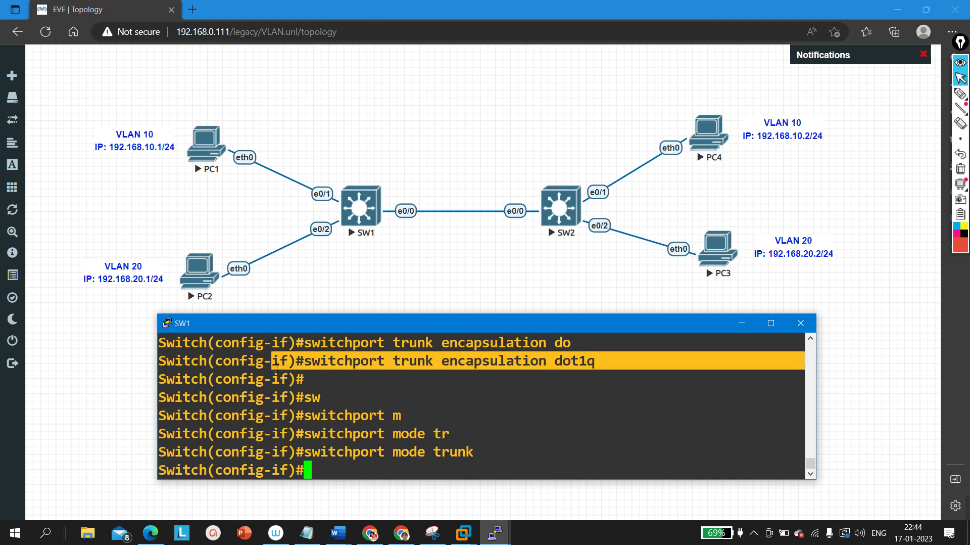
pyautogui.doubleClick(441, 433)
pyautogui.press('Return')
pyautogui.press('Return')
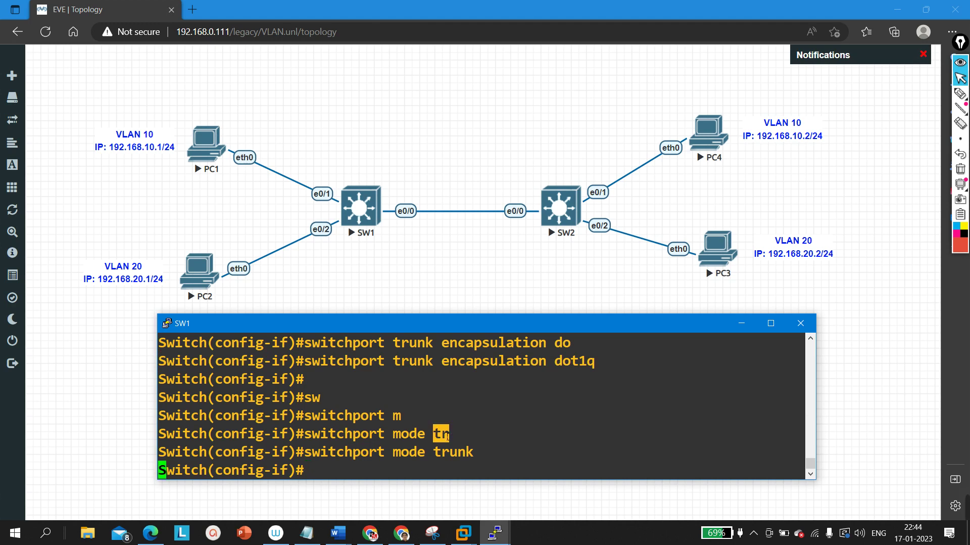
# Switch to SW2's console and leave interface configuration for global configuration mode
pyautogui.moveTo(496, 532)
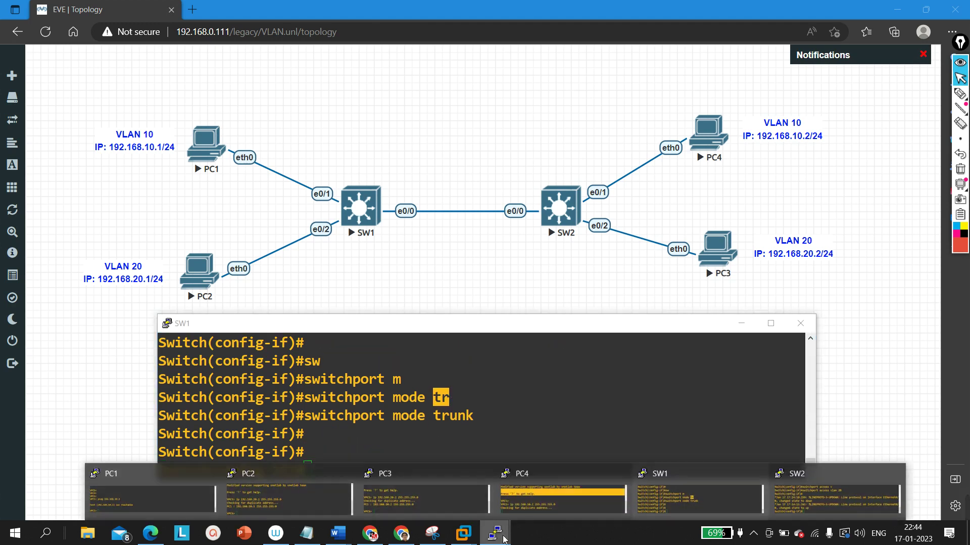
pyautogui.click(833, 493)
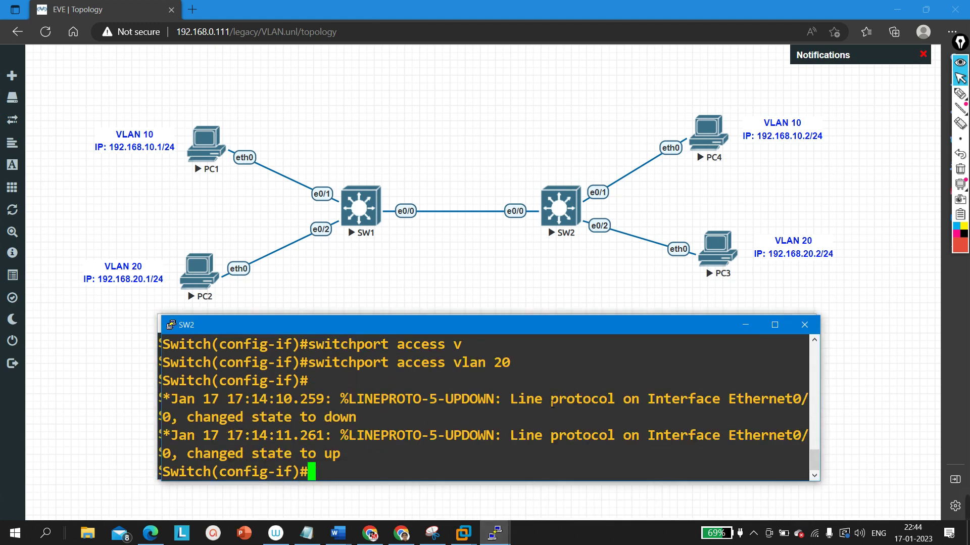
pyautogui.press('Return')
pyautogui.press('Return')
pyautogui.press('Return')
pyautogui.press('Return')
pyautogui.press('Return')
pyautogui.write('ex')
pyautogui.press('Return')
pyautogui.press('Return')
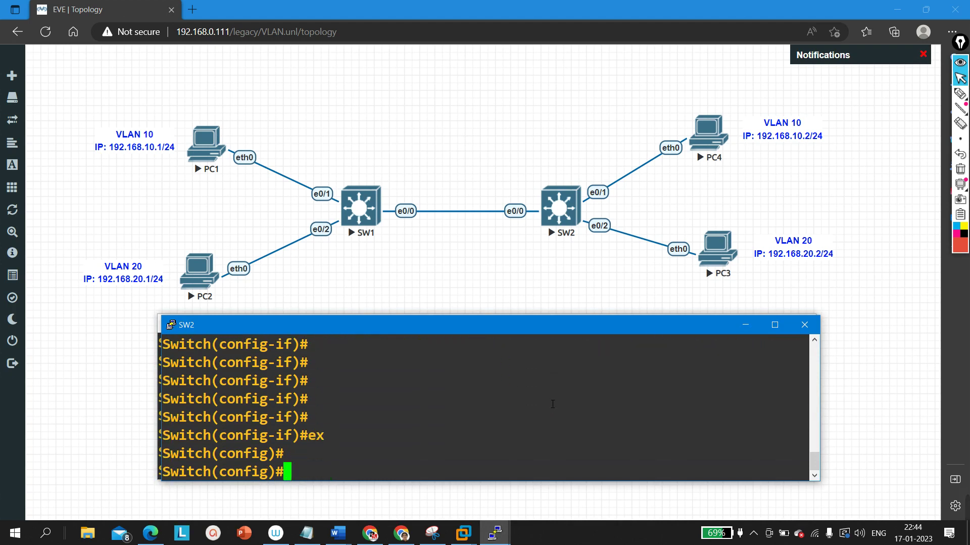
# Enter interface e0/0 on SW2 and set its trunk encapsulation to dot1q
pyautogui.press('Return')
pyautogui.write('int e0/0')
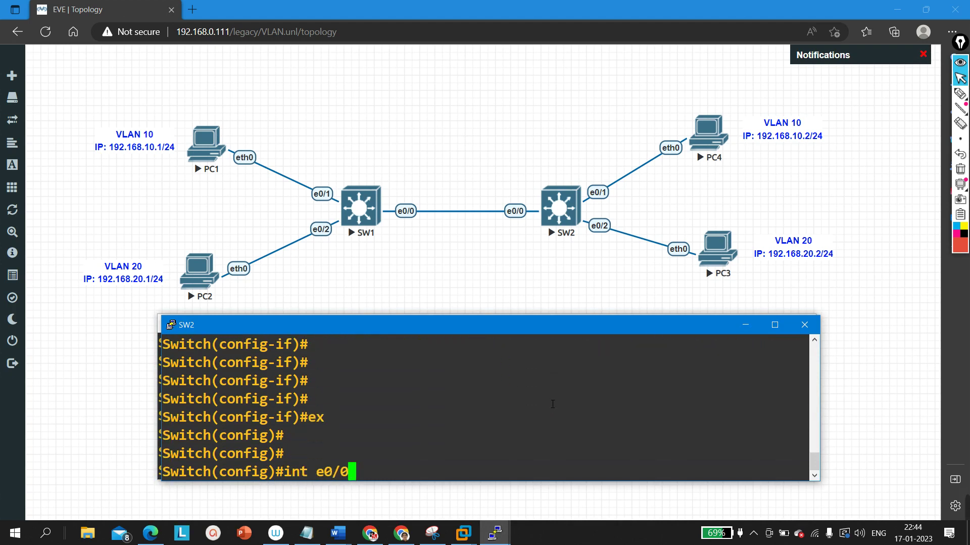
pyautogui.press('Return')
pyautogui.write('sw')
pyautogui.press('Tab')
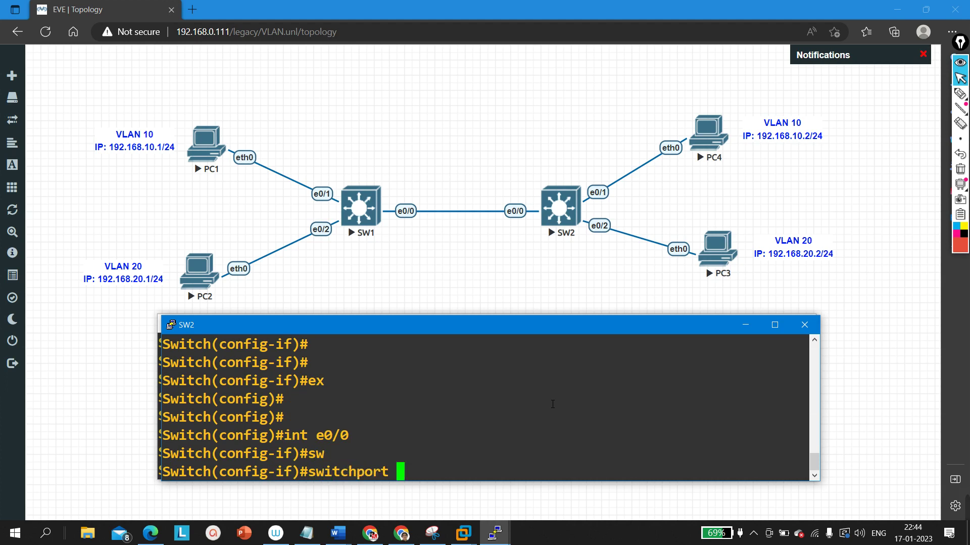
pyautogui.write('tr')
pyautogui.press('Tab')
pyautogui.write('en')
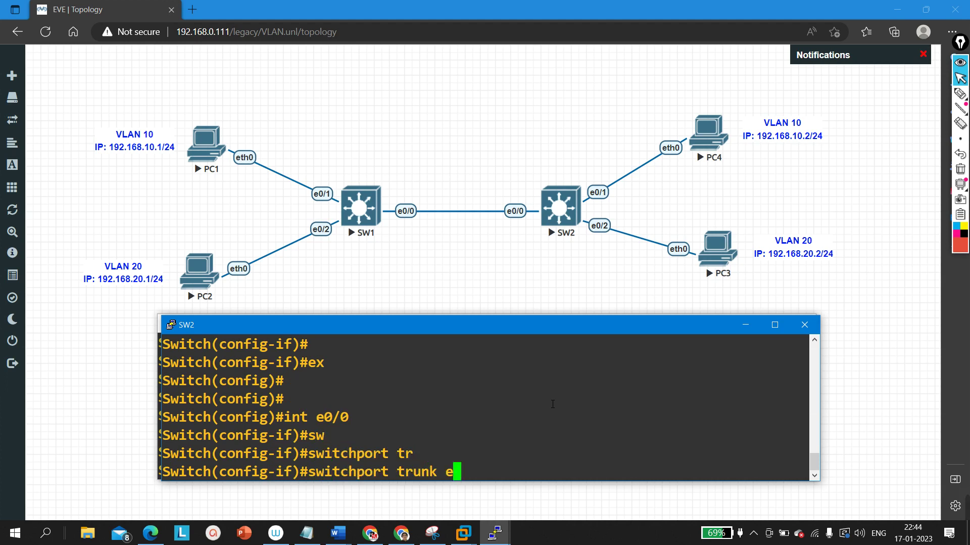
pyautogui.press('Tab')
pyautogui.write('do')
pyautogui.press('Tab')
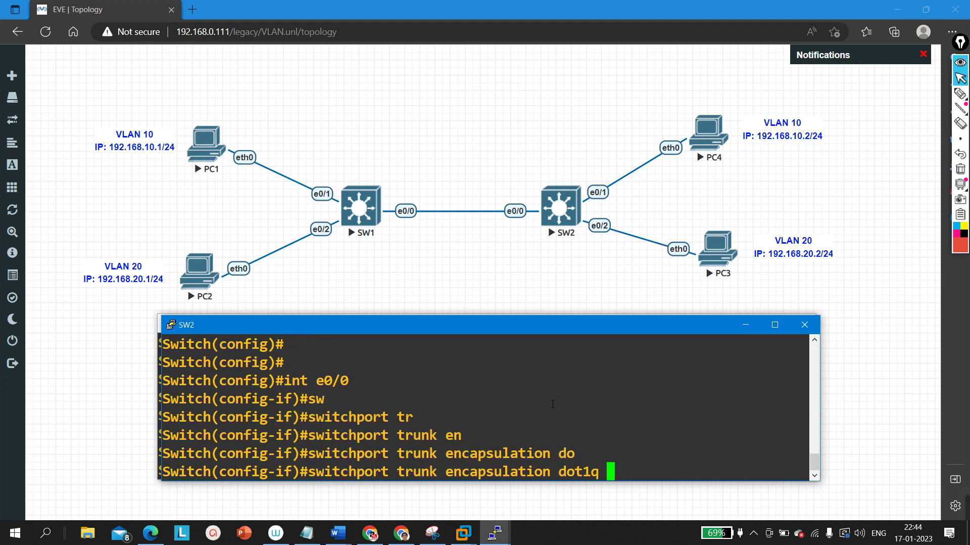
pyautogui.press('Return')
# Set SW2's interface e0/0 to switchport mode trunk and minimize the SW2 console
pyautogui.write('sw')
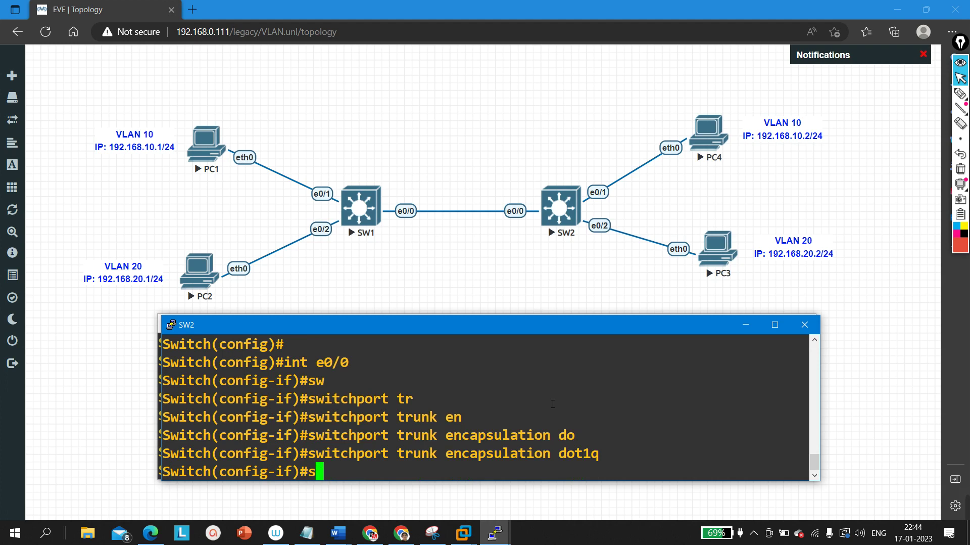
pyautogui.press('Tab')
pyautogui.write('m')
pyautogui.press('Tab')
pyautogui.write('tr')
pyautogui.press('Tab')
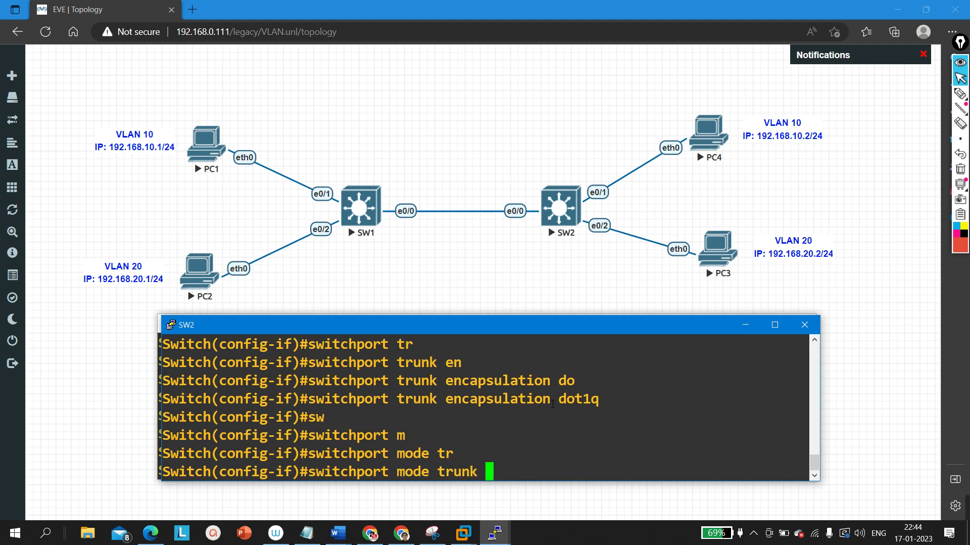
pyautogui.press('Return')
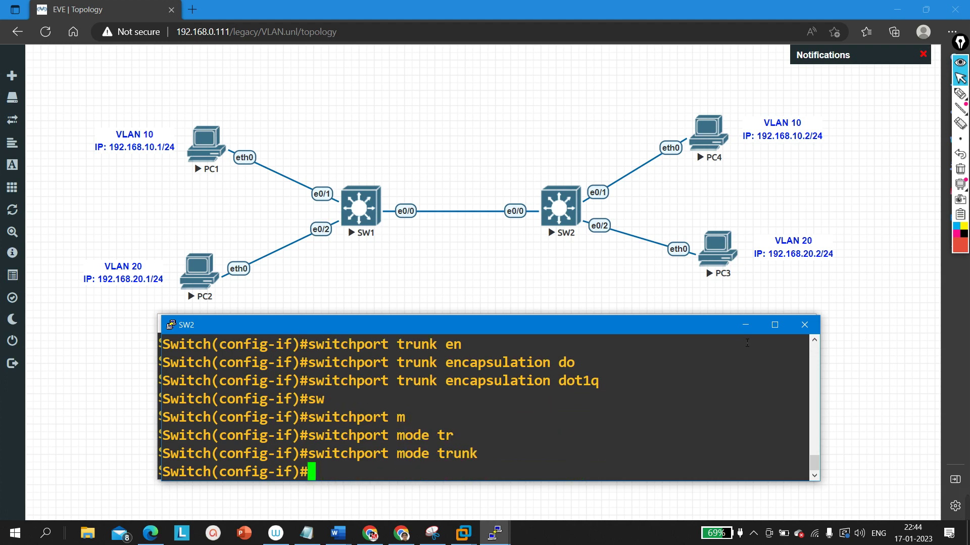
pyautogui.click(746, 324)
# Ping 192.168.10.2 again from PC1's console, then minimize that console
pyautogui.moveTo(496, 542)
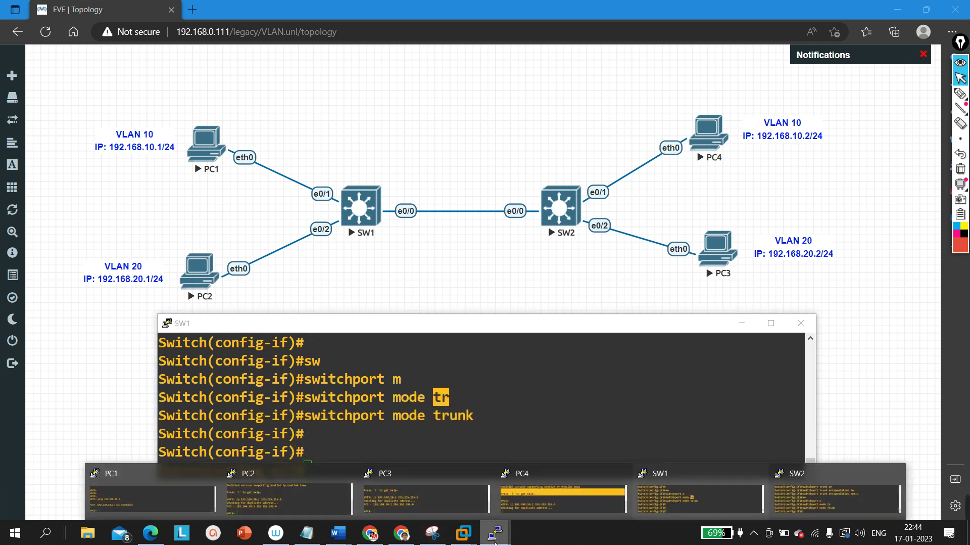
pyautogui.click(160, 499)
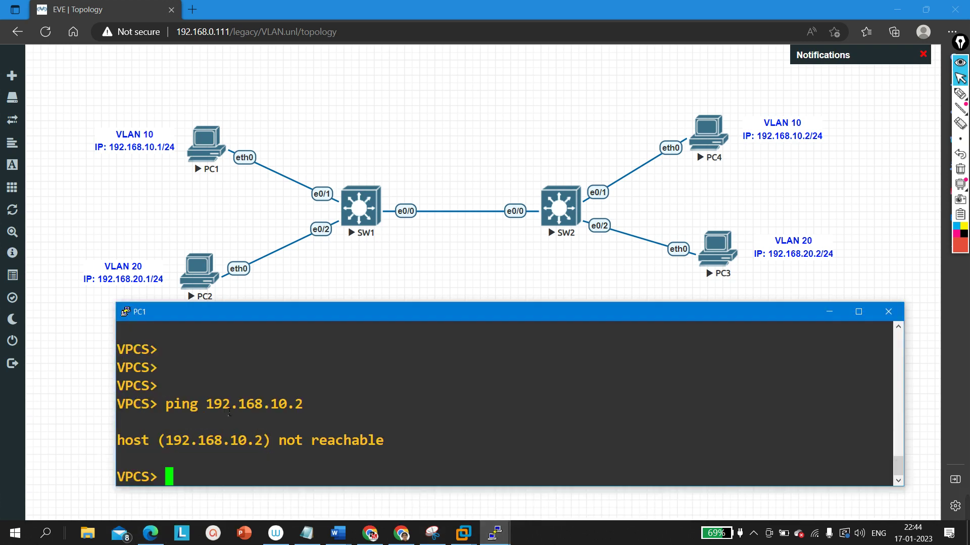
pyautogui.press('Up')
pyautogui.press('Return')
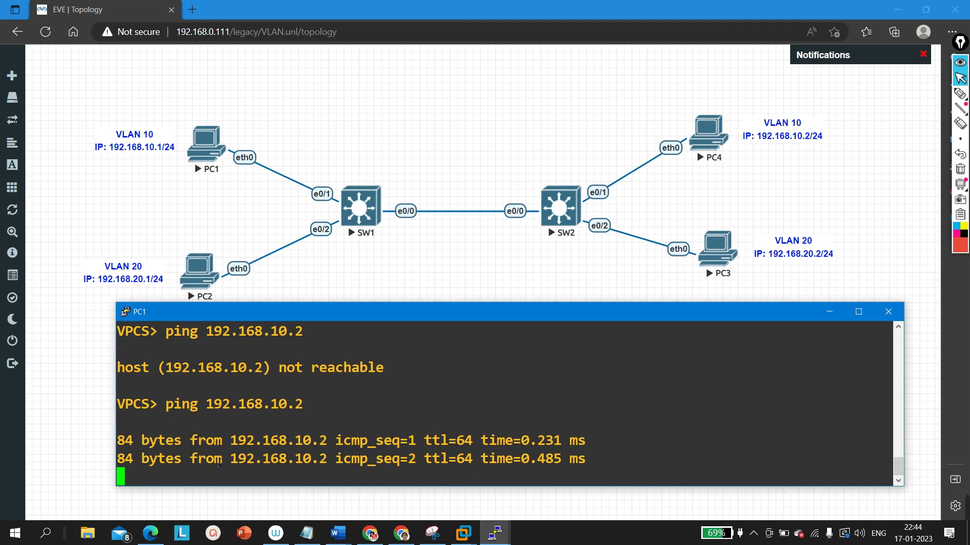
pyautogui.moveTo(153, 386); pyautogui.dragTo(146, 358)
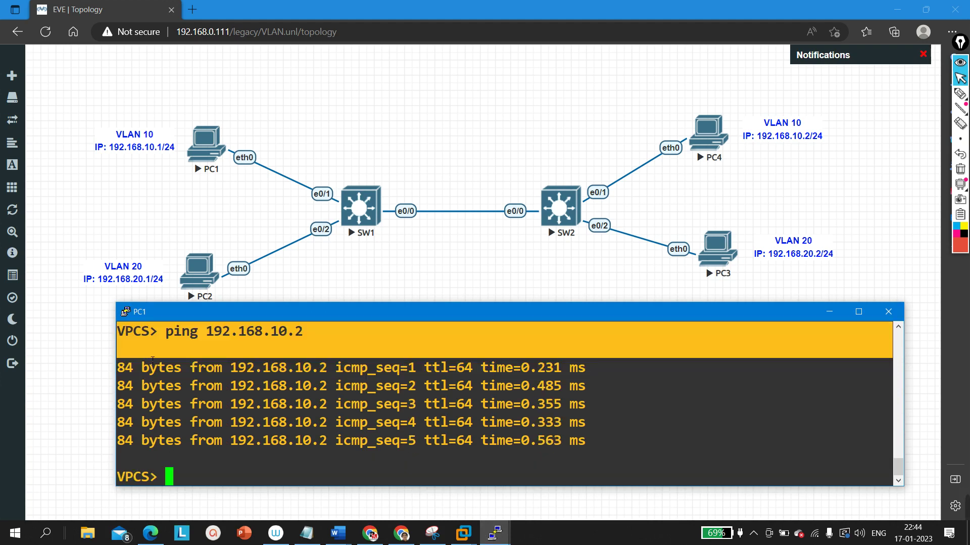
pyautogui.click(830, 311)
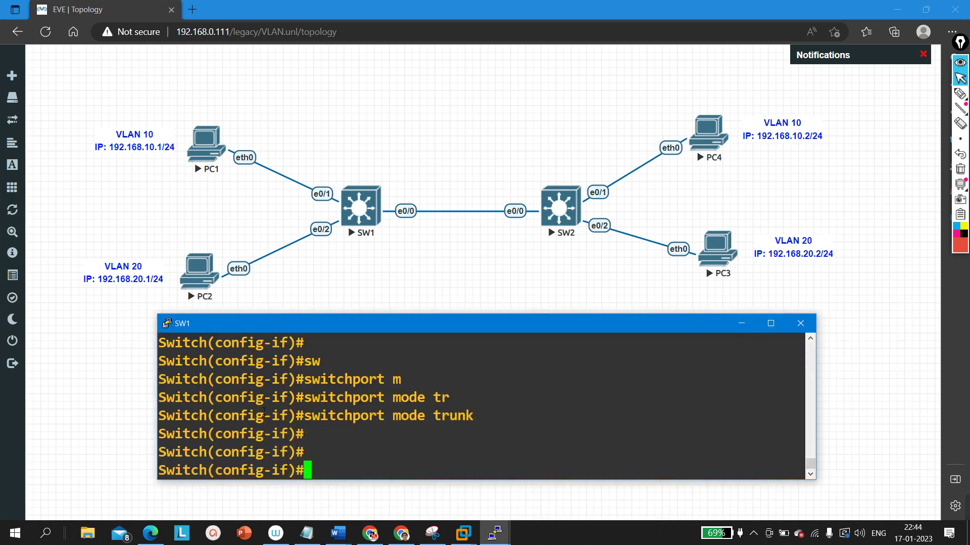
# Minimize the SW1 console, bring up PC2's console and move its window just below the topology
pyautogui.click(741, 325)
pyautogui.moveTo(496, 533)
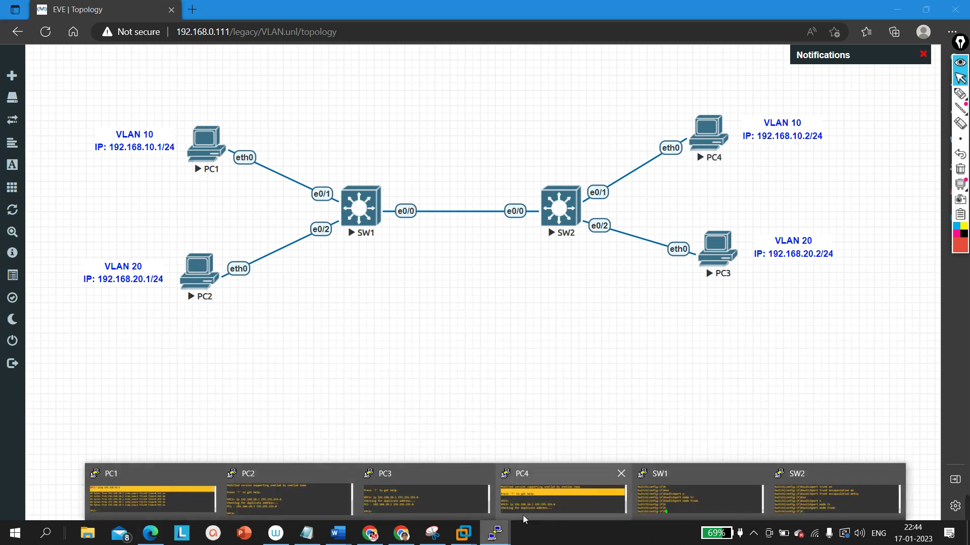
pyautogui.click(272, 492)
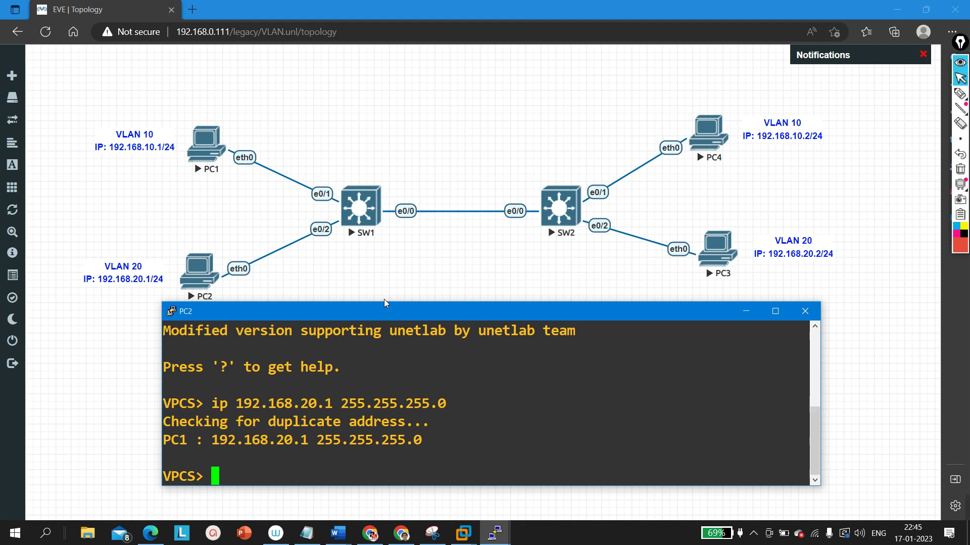
pyautogui.moveTo(388, 309); pyautogui.dragTo(388, 334)
pyautogui.moveTo(378, 480); pyautogui.dragTo(364, 464)
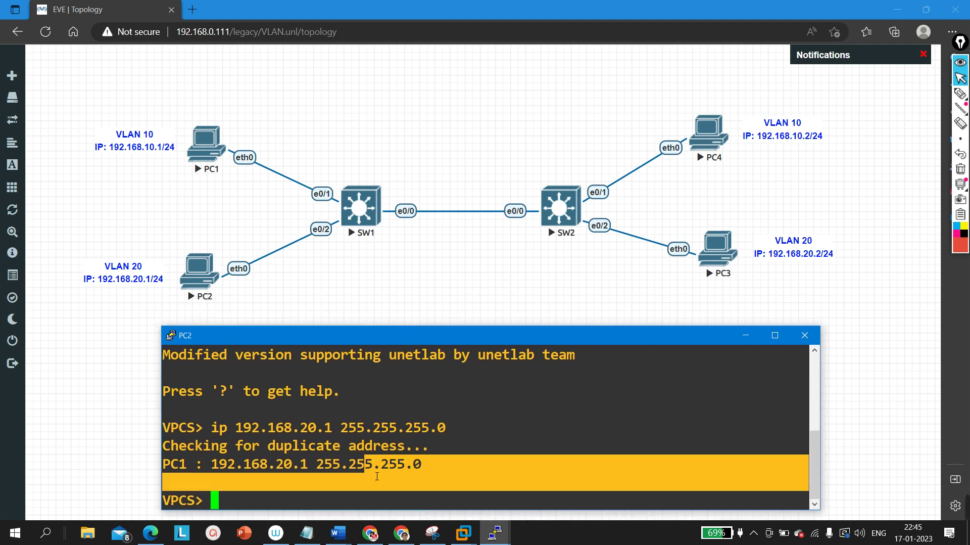
# Ping PC3's address 192.168.20.2 from PC2 and review the replies
pyautogui.press('Return')
pyautogui.press('Return')
pyautogui.press('Return')
pyautogui.write('pin')
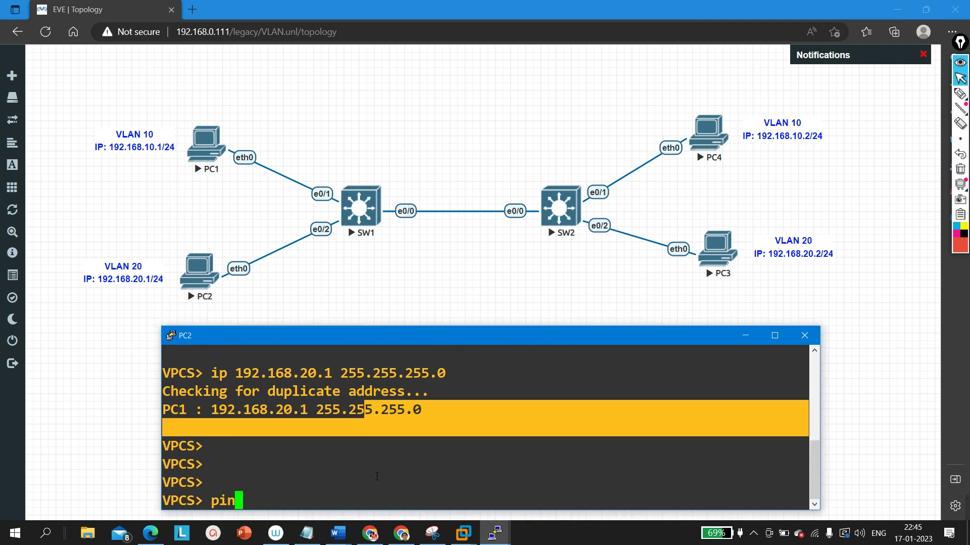
pyautogui.write('g 192.')
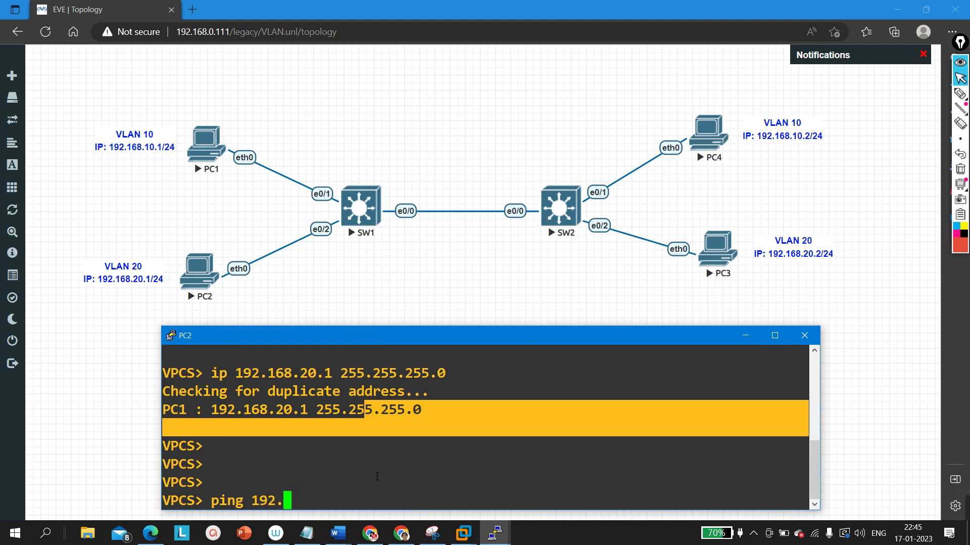
pyautogui.write('168.250.0')
pyautogui.press('BackSpace')
pyautogui.press('BackSpace')
pyautogui.press('BackSpace')
pyautogui.press('BackSpace')
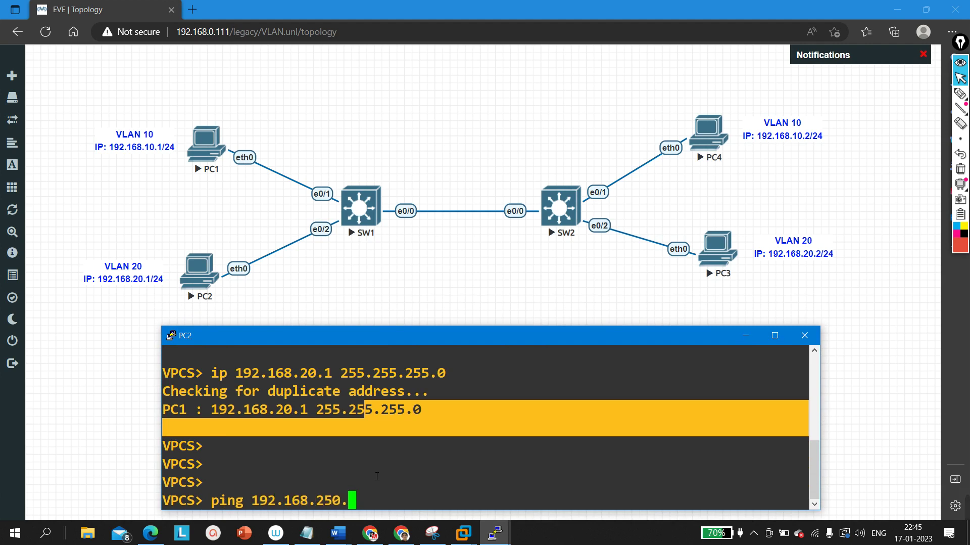
pyautogui.write('0.2')
pyautogui.press('Return')
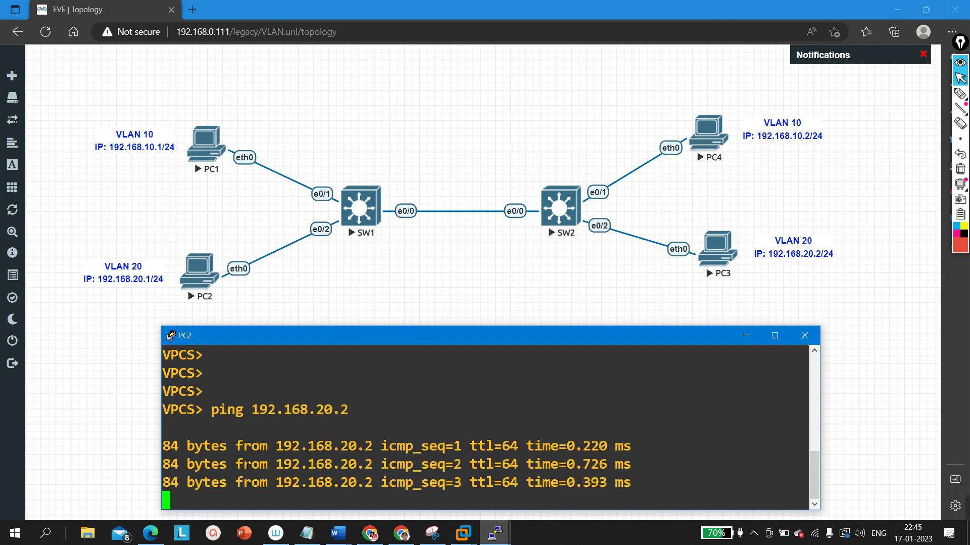
pyautogui.moveTo(227, 427); pyautogui.dragTo(675, 496)
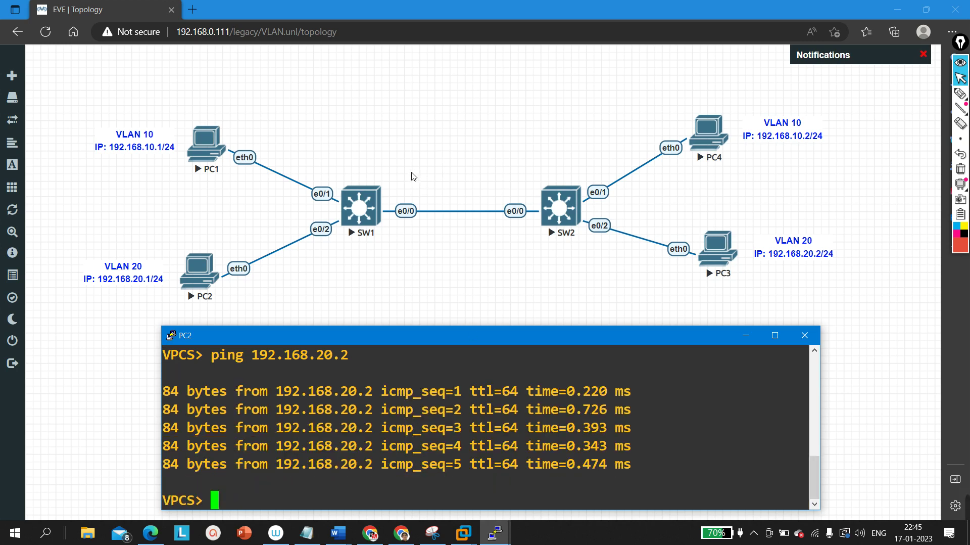
# Point out the e0/0 link between SW1 and SW2 in the topology, and bring up SW1's console maximized
pyautogui.moveTo(411, 171); pyautogui.dragTo(462, 243)
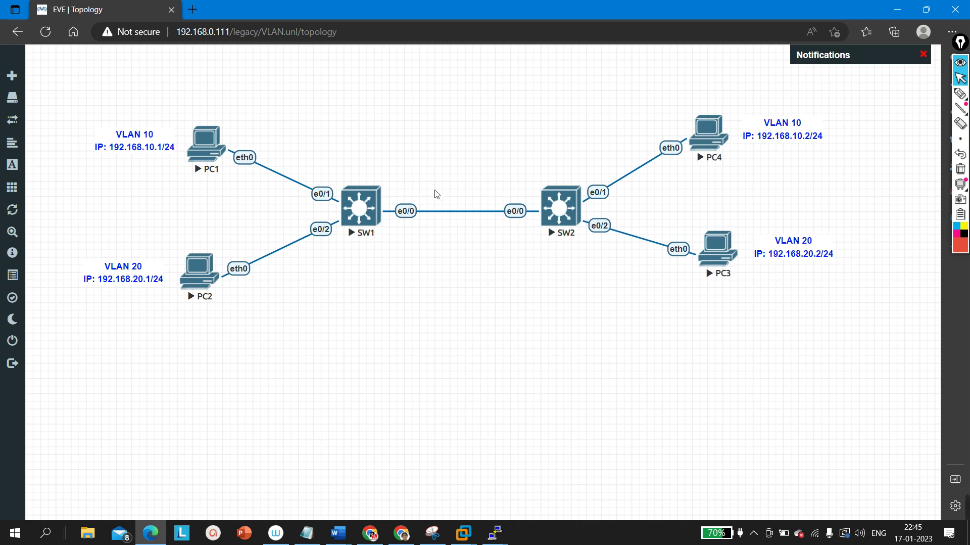
pyautogui.moveTo(405, 179); pyautogui.dragTo(519, 264)
pyautogui.click(495, 532)
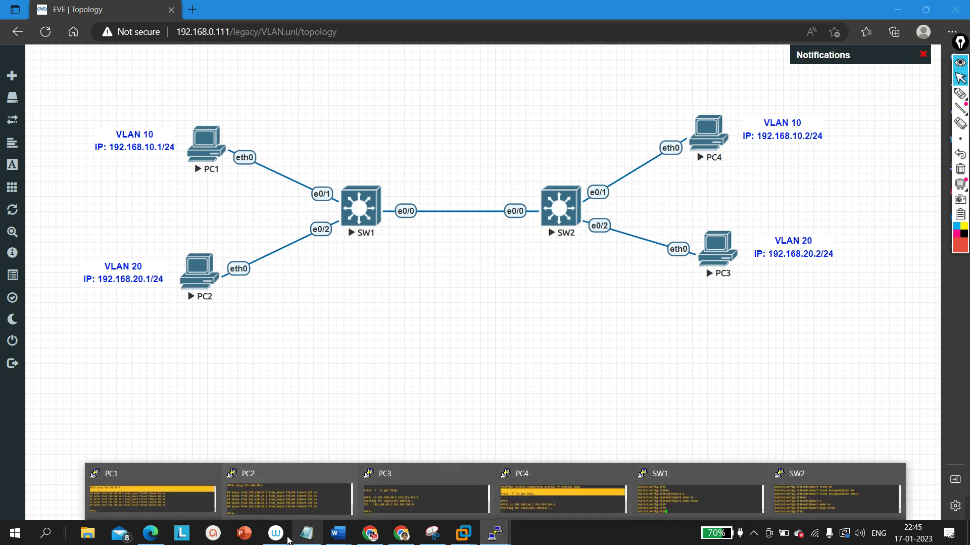
pyautogui.click(677, 502)
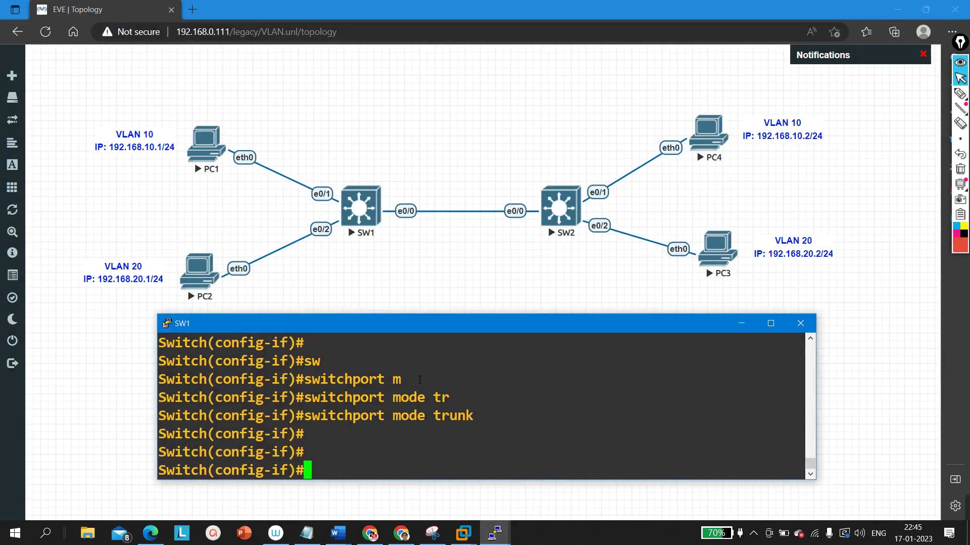
pyautogui.press('Return')
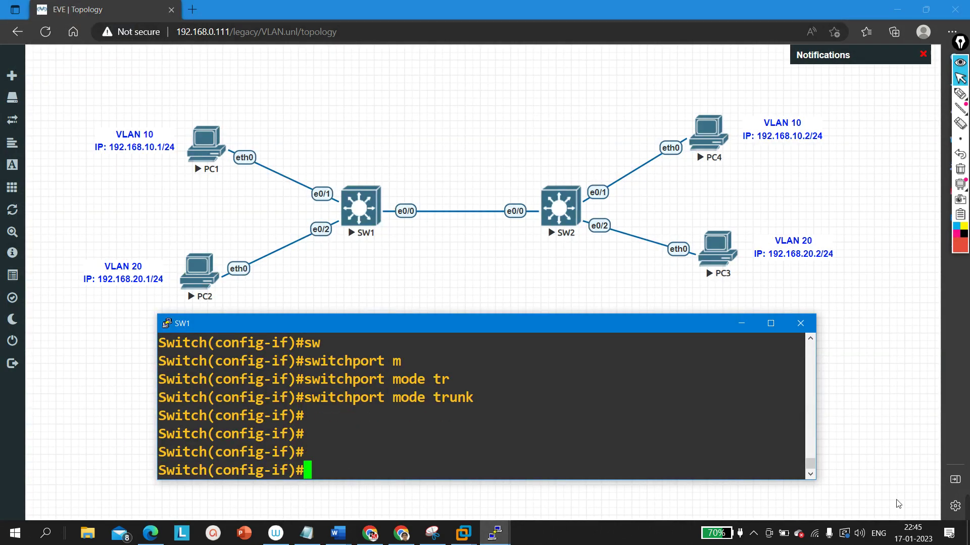
pyautogui.click(770, 322)
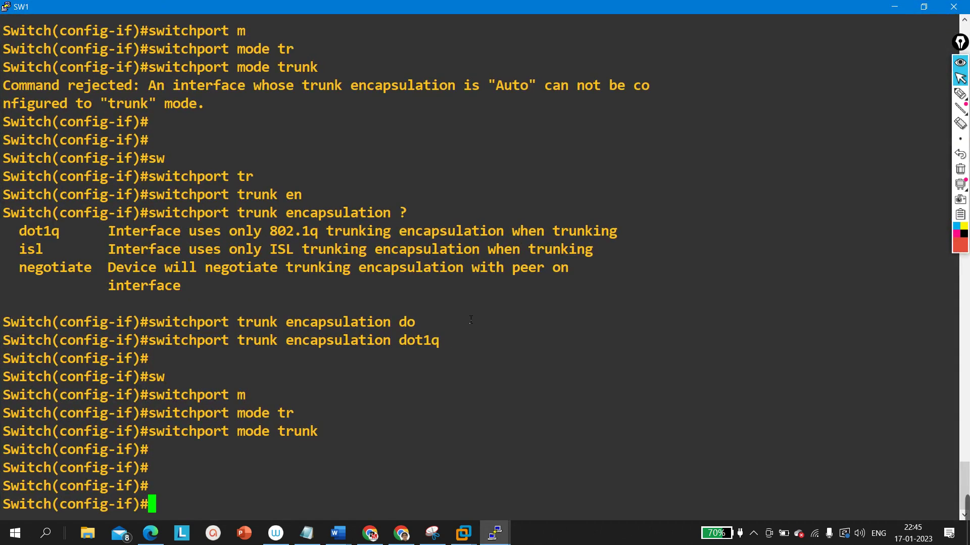
# Start a switchport command on SW1's interface e0/0 and list its available options
pyautogui.press('Return')
pyautogui.press('Return')
pyautogui.press('Return')
pyautogui.write('sw')
pyautogui.press('Tab')
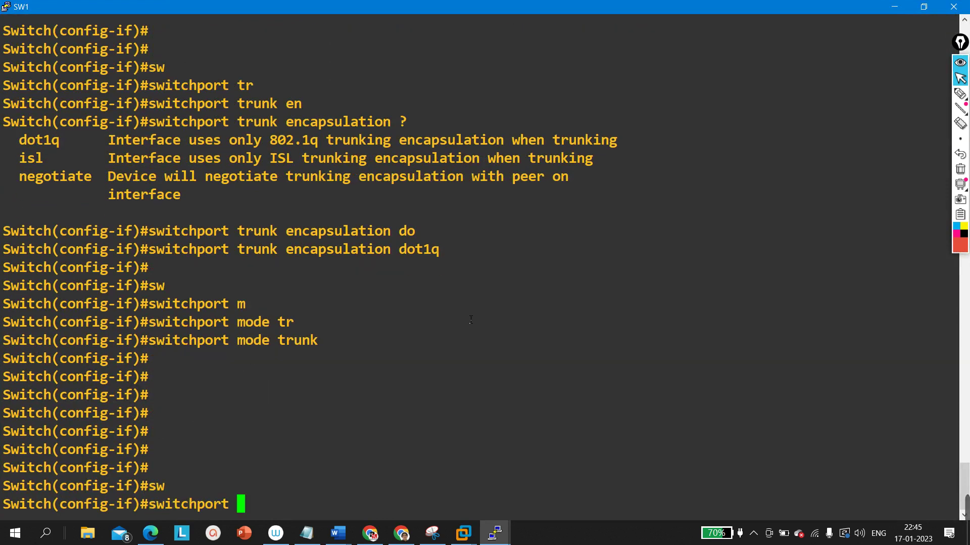
pyautogui.write('?')
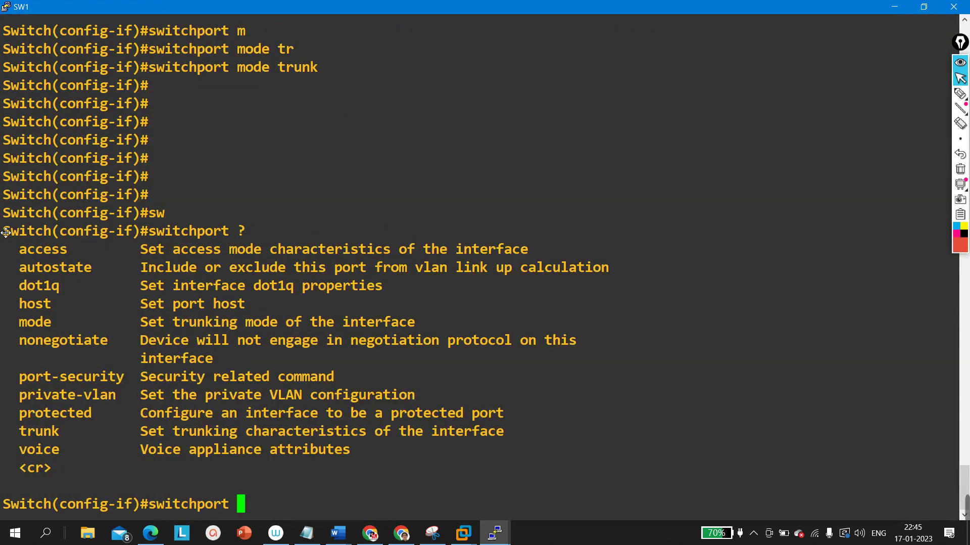
# Highlight the access, dot1q, mode and trunk entries in turn in the switchport option list
pyautogui.moveTo(19, 250); pyautogui.dragTo(109, 249)
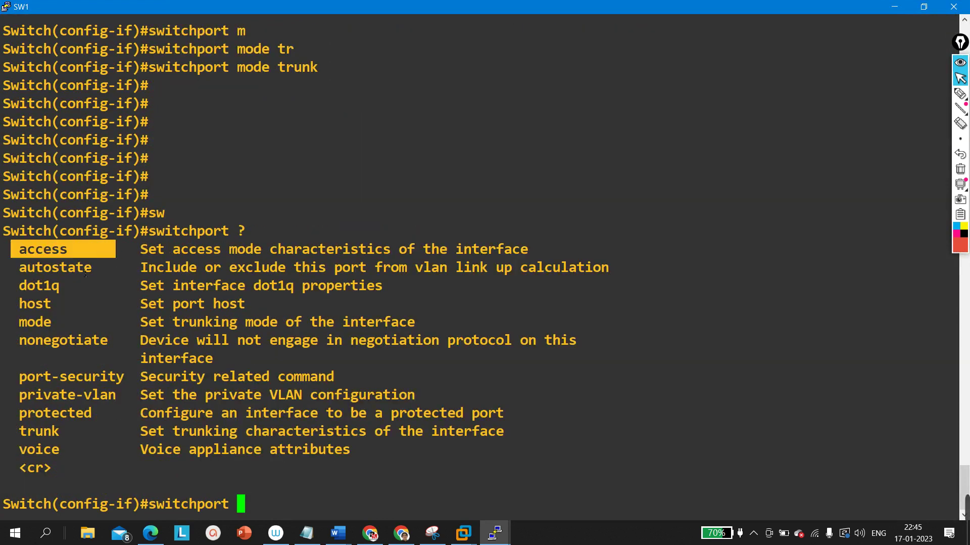
pyautogui.moveTo(21, 291); pyautogui.dragTo(79, 292)
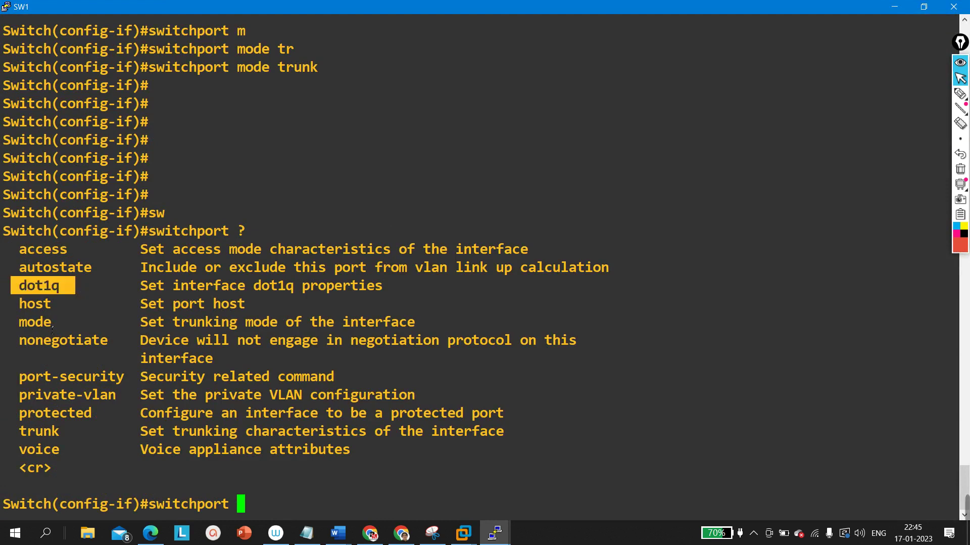
pyautogui.moveTo(20, 322); pyautogui.dragTo(59, 324)
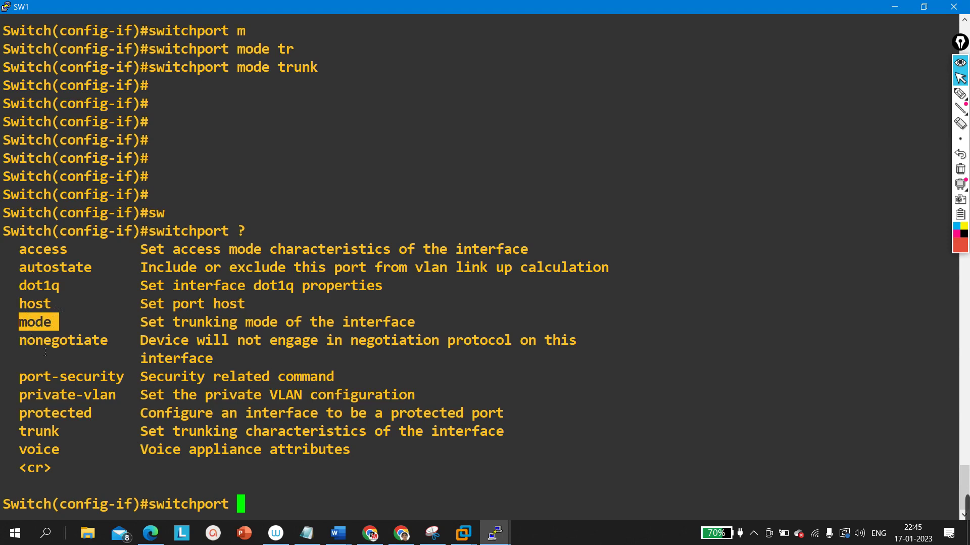
pyautogui.moveTo(22, 438); pyautogui.dragTo(61, 434)
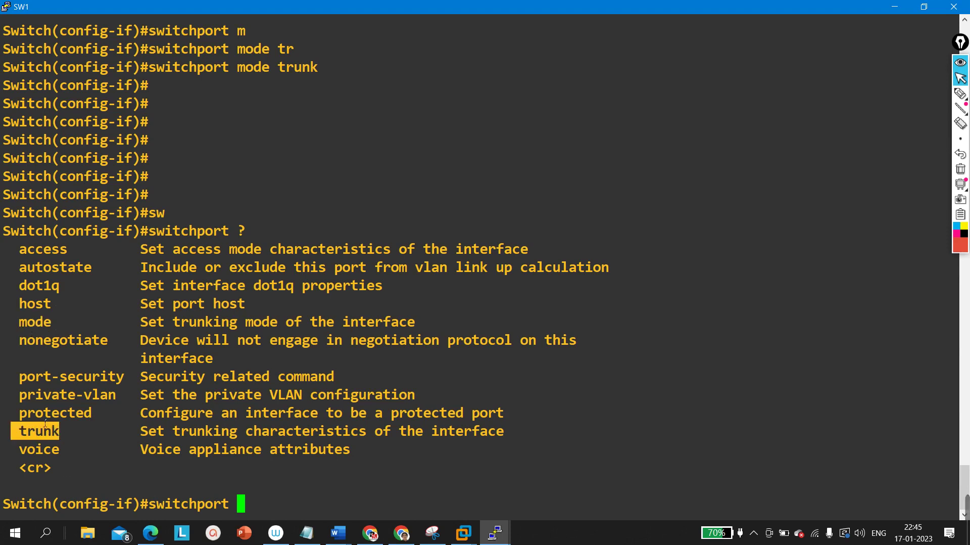
# Extend the switchport command with trunk, list its available options, and highlight the allowed entry
pyautogui.click(257, 506)
pyautogui.write('tr')
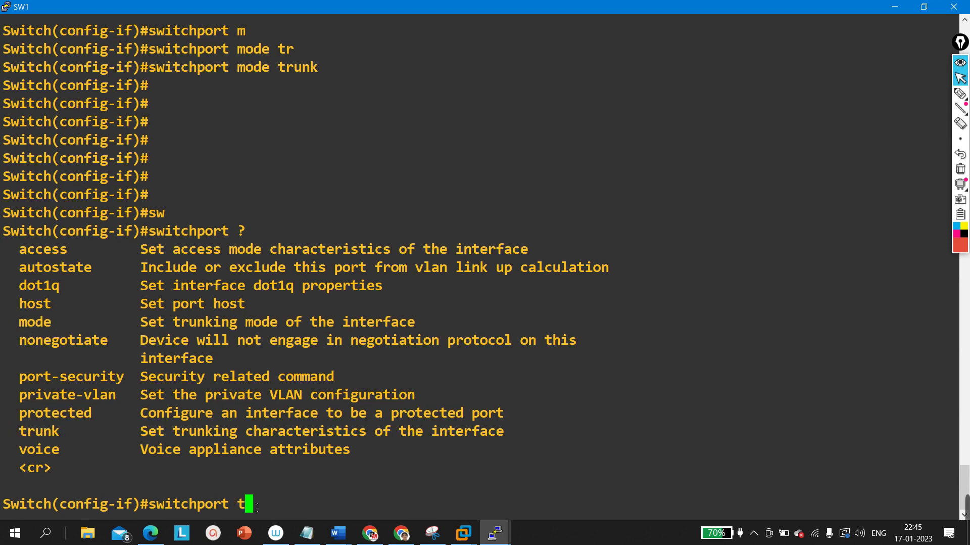
pyautogui.press('Tab')
pyautogui.write('?')
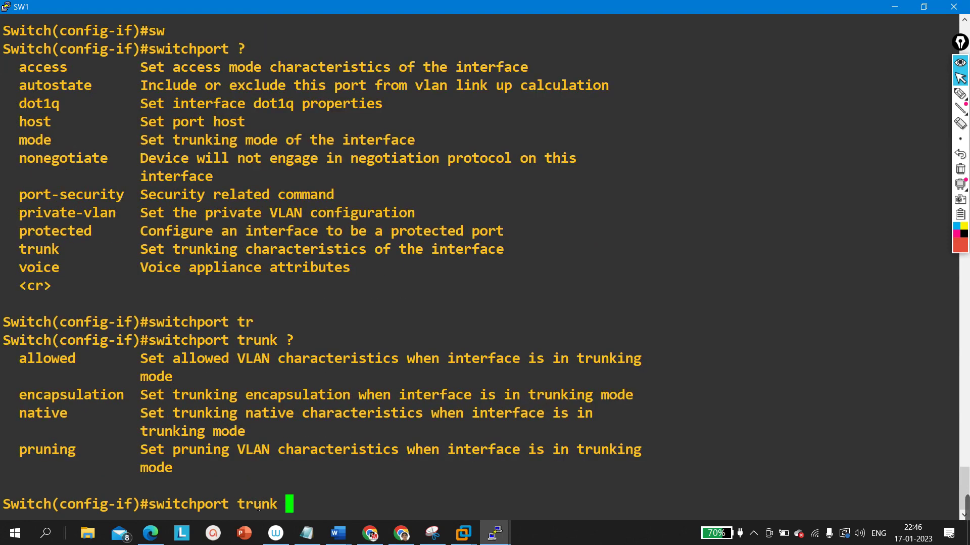
pyautogui.moveTo(19, 324); pyautogui.dragTo(225, 337)
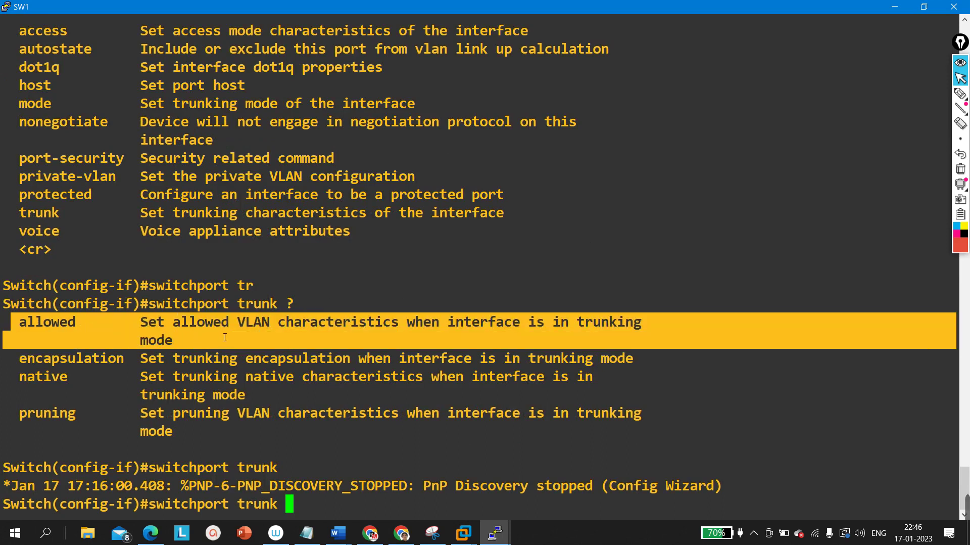
# Extend the command to switchport trunk allowed vlan, listing the available options after allowed and after vlan
pyautogui.click(345, 509)
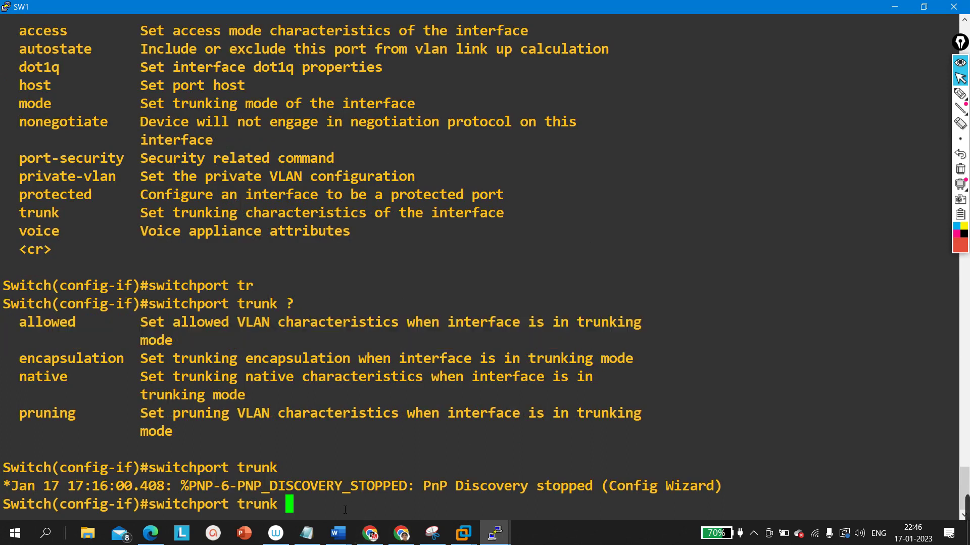
pyautogui.write('al')
pyautogui.press('Tab')
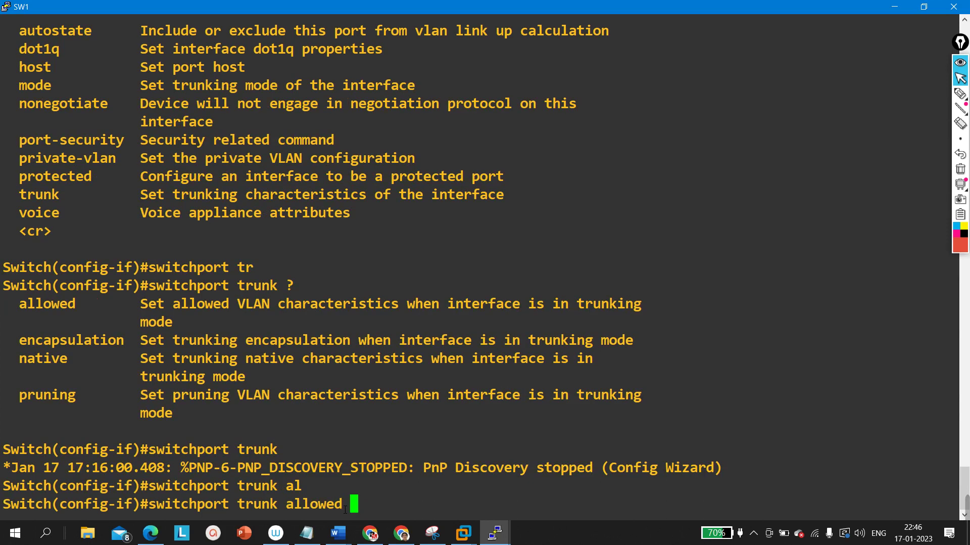
pyautogui.write('?')
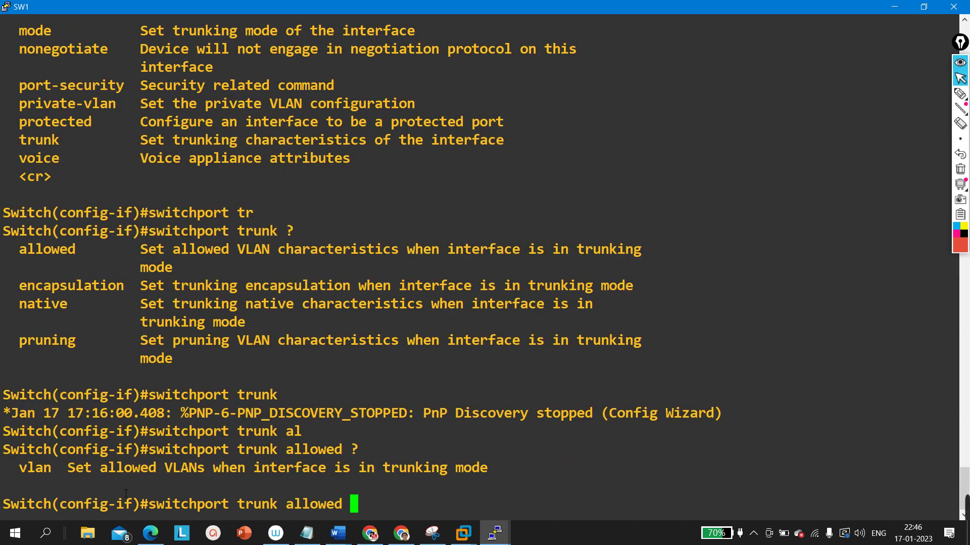
pyautogui.write('vl')
pyautogui.press('Tab')
pyautogui.write('?')
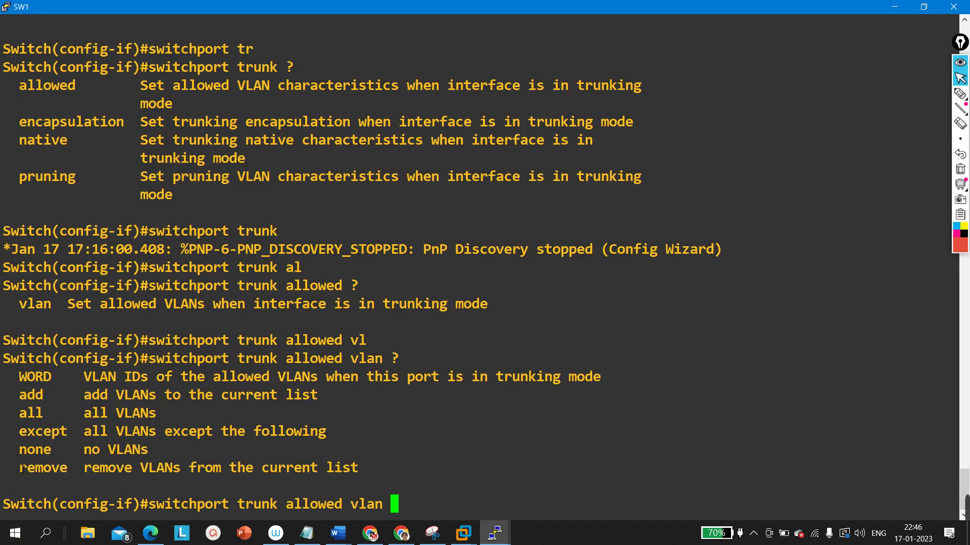
# Highlight the remove option, check its expected argument, and remove VLAN 20 from the trunk's allowed VLANs
pyautogui.moveTo(11, 469); pyautogui.dragTo(82, 472)
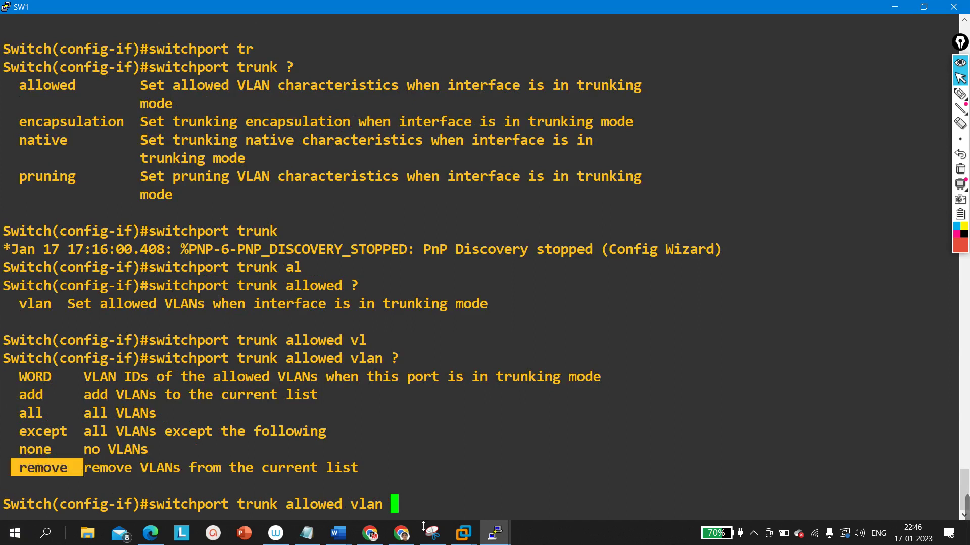
pyautogui.click(402, 505)
pyautogui.write('re')
pyautogui.press('Tab')
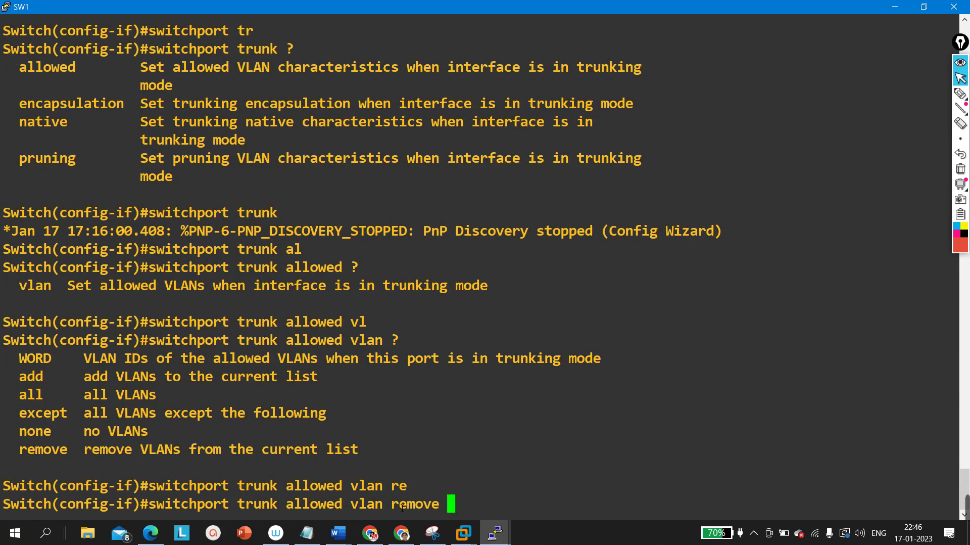
pyautogui.write('?')
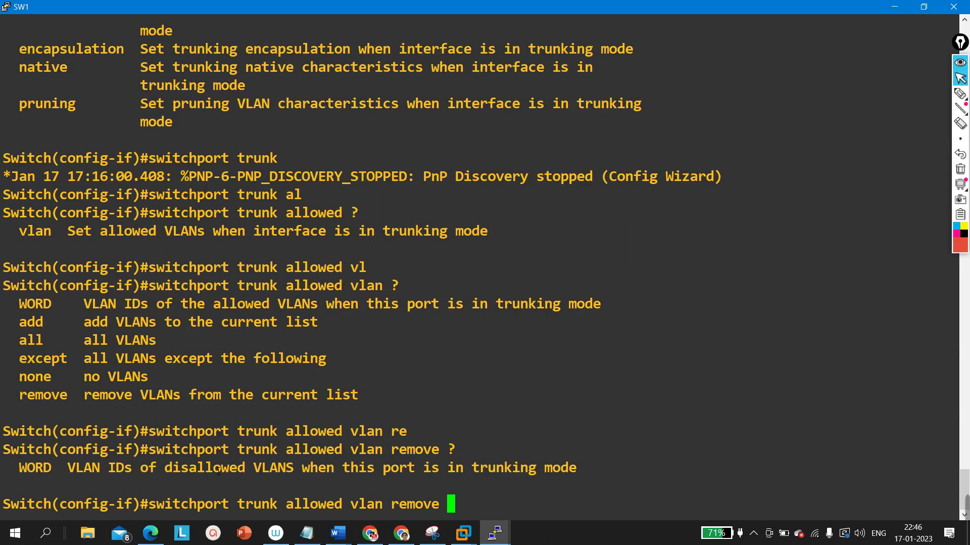
pyautogui.write('20')
pyautogui.press('Return')
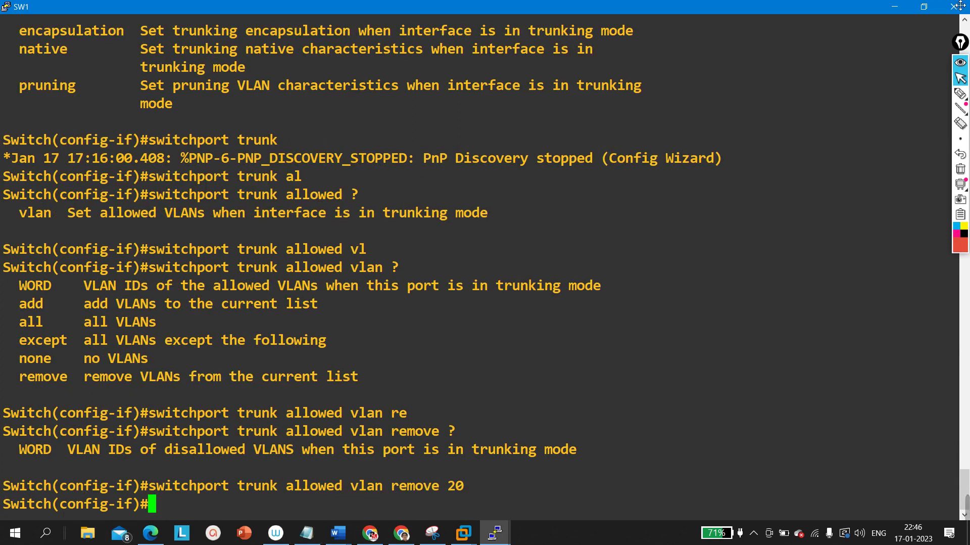
pyautogui.press('Return')
pyautogui.press('Return')
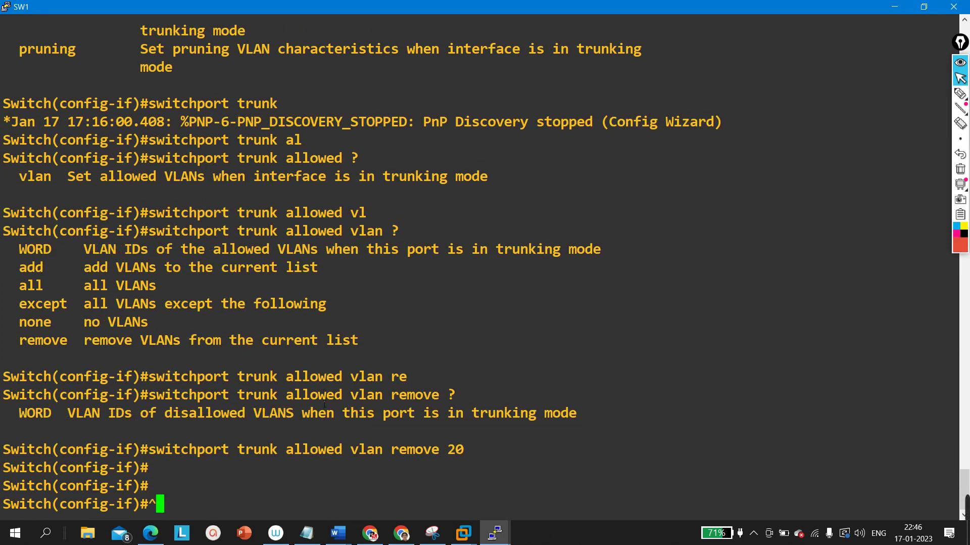
# Exit configuration mode on SW1 and display the trunk information with show int trunk
pyautogui.hotkey('ctrl', 'z')
pyautogui.press('Return')
pyautogui.press('Return')
pyautogui.press('Return')
pyautogui.press('Return')
pyautogui.press('Return')
pyautogui.press('Return')
pyautogui.write('sh')
pyautogui.press('Tab')
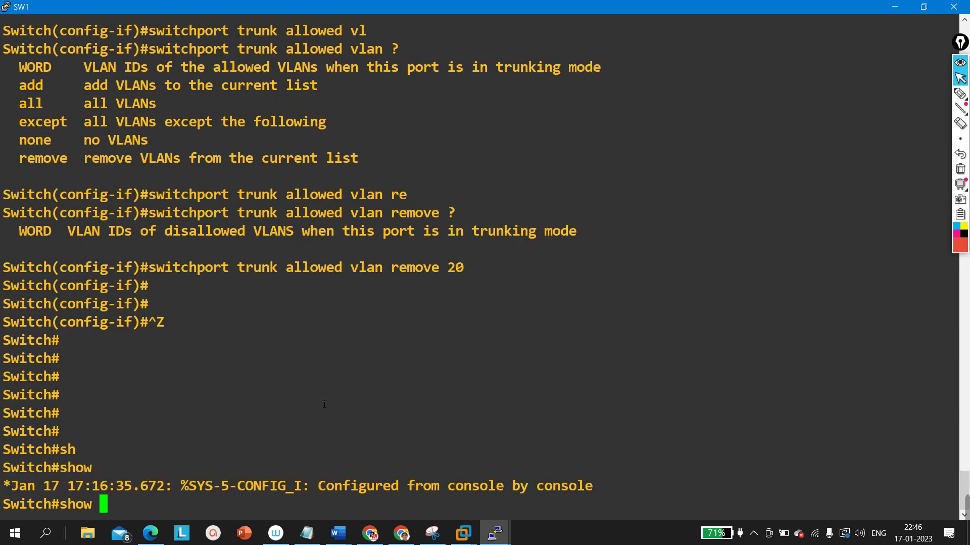
pyautogui.write('int tru')
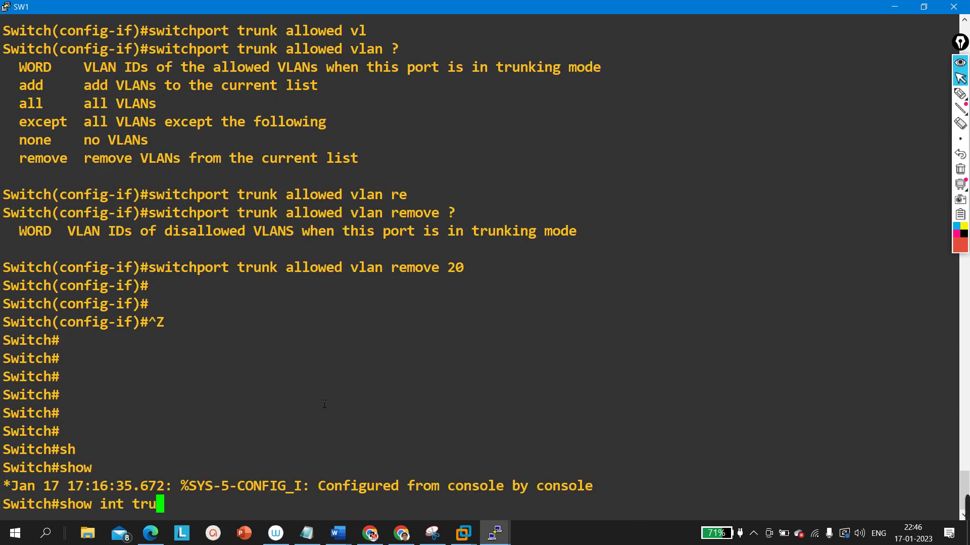
pyautogui.press('Tab')
pyautogui.press('Return')
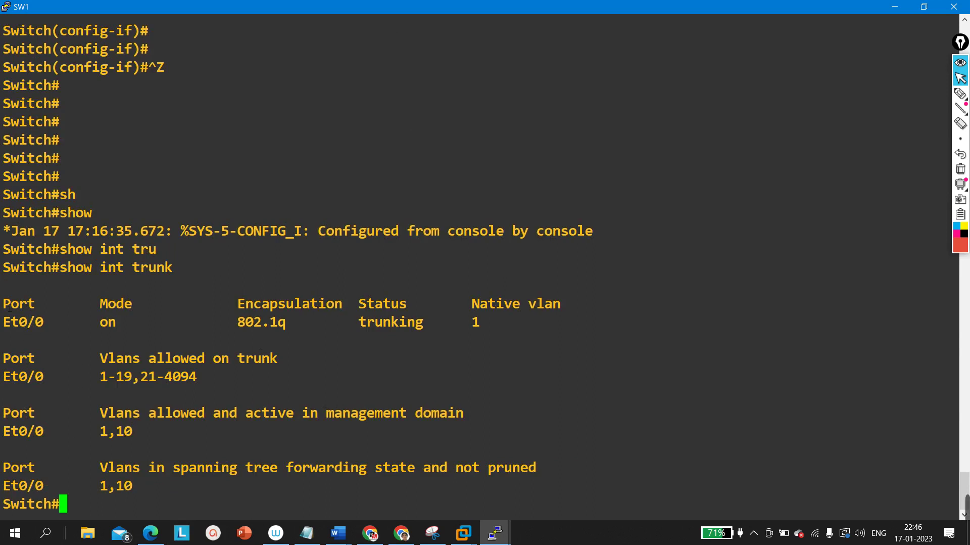
# Examine Et0/0's encapsulation, status, native VLAN, allowed VLANs and active VLANs in the trunk output
pyautogui.moveTo(4, 323); pyautogui.dragTo(298, 329)
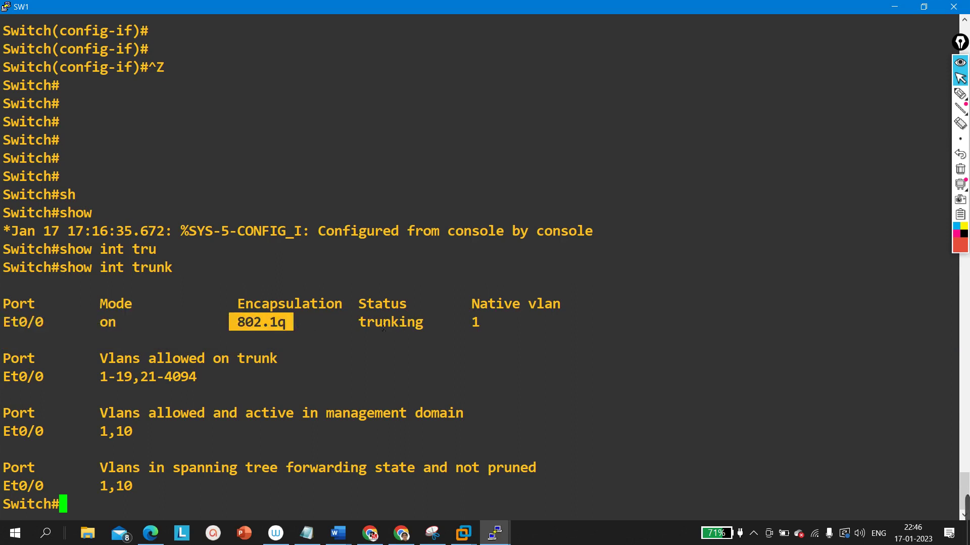
pyautogui.moveTo(361, 326); pyautogui.dragTo(511, 329)
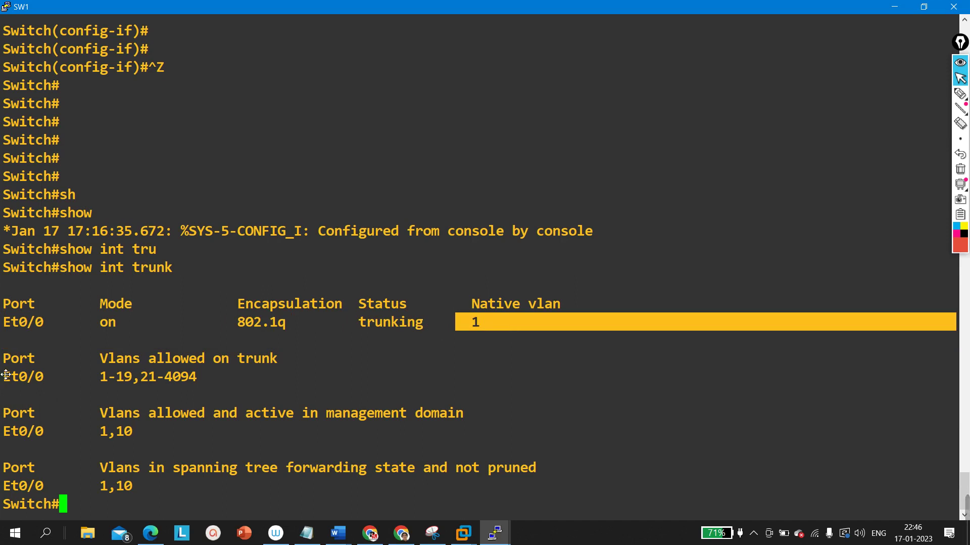
pyautogui.moveTo(3, 358); pyautogui.dragTo(283, 359)
pyautogui.click(92, 382)
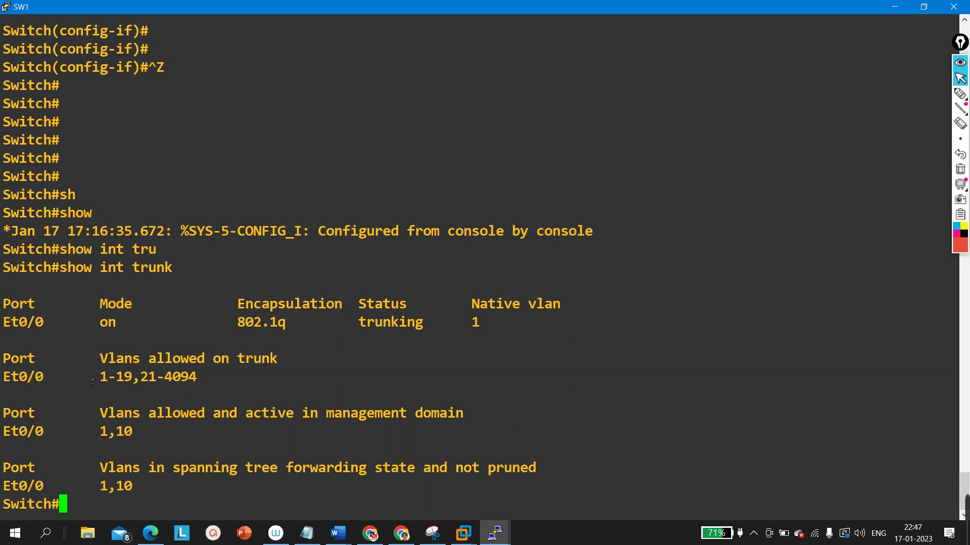
pyautogui.moveTo(92, 383); pyautogui.dragTo(205, 385)
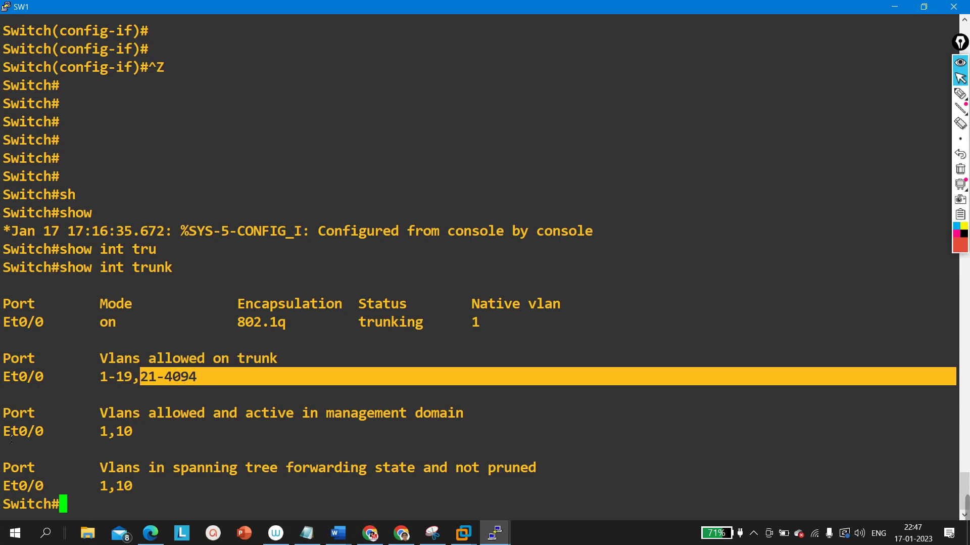
pyautogui.moveTo(10, 439); pyautogui.dragTo(59, 433)
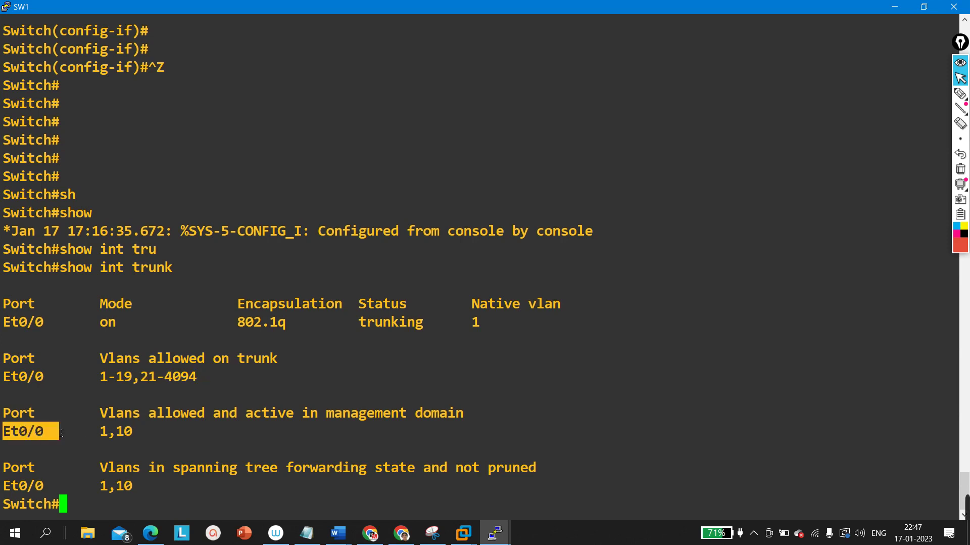
pyautogui.click(81, 436)
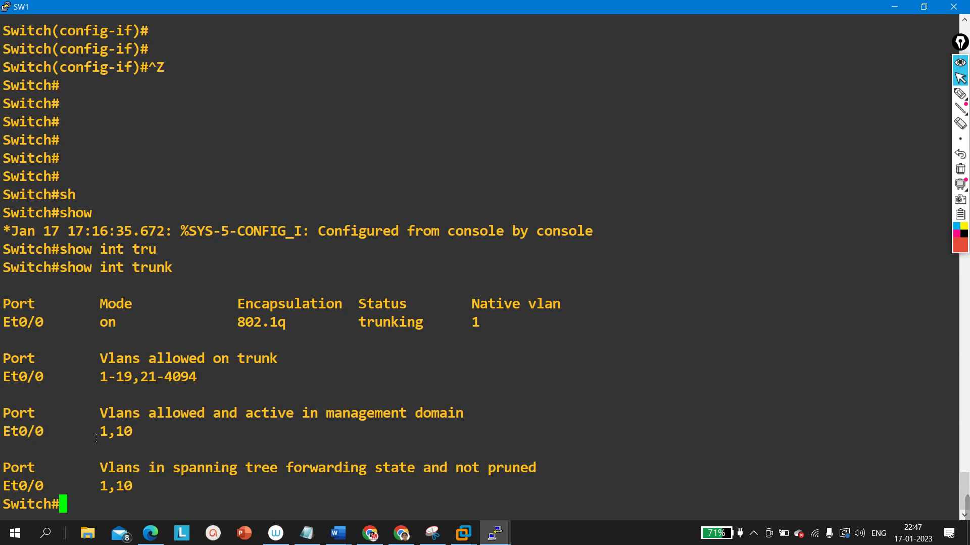
pyautogui.moveTo(96, 438); pyautogui.dragTo(56, 440)
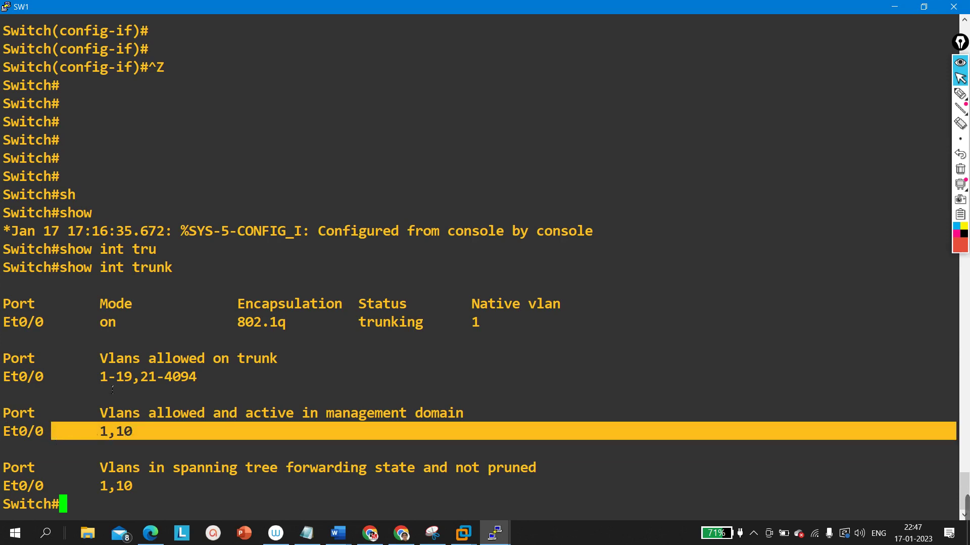
# Restore SW1's console to its smaller window and repeat the ping to 192.168.20.2 from PC2's console
pyautogui.click(925, 7)
pyautogui.moveTo(495, 532)
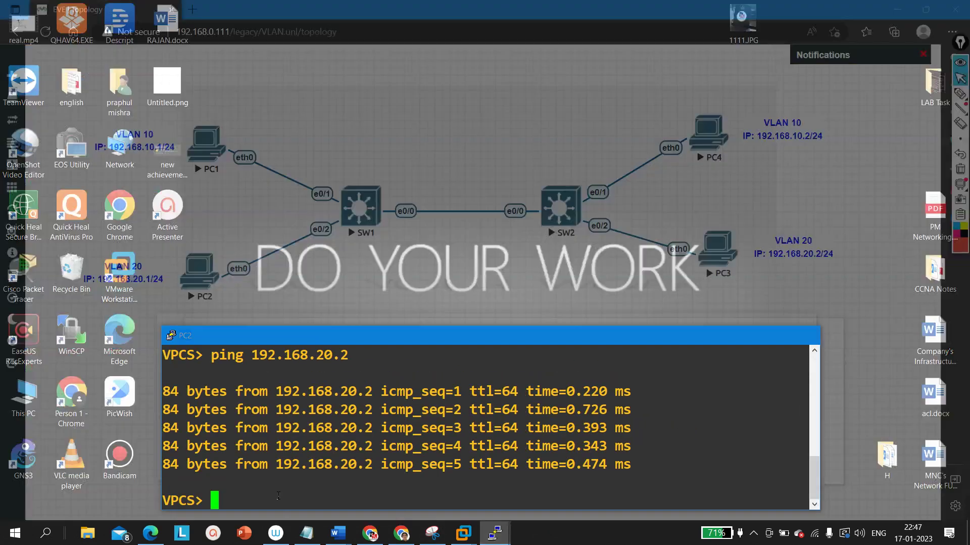
pyautogui.click(278, 495)
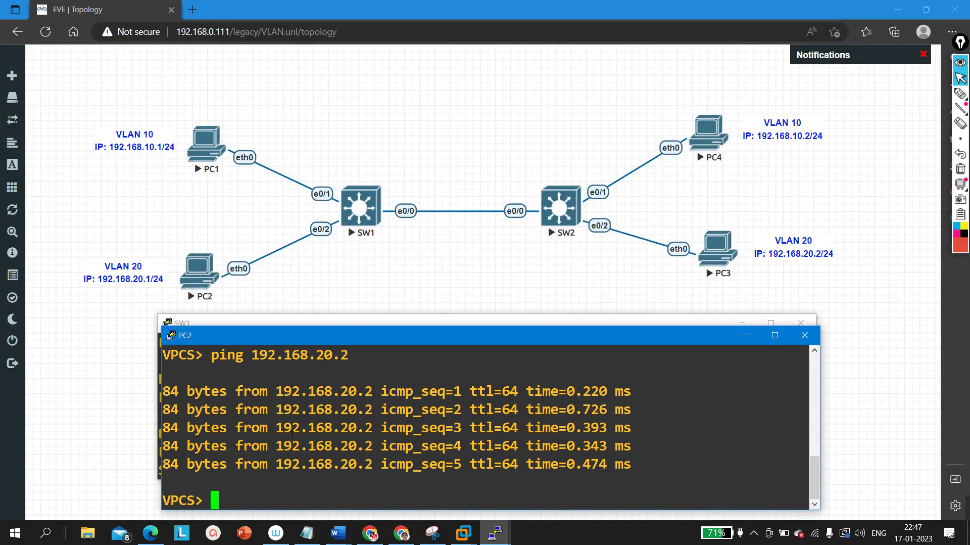
pyautogui.press('Return')
pyautogui.press('Up')
pyautogui.press('Return')
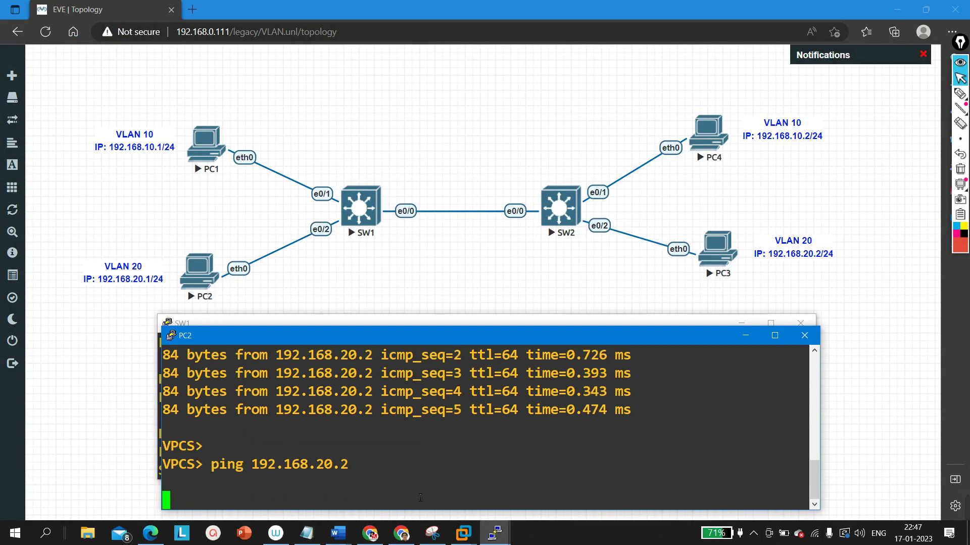
# Return to SW1's console and enter global configuration mode from the terminal
pyautogui.click(496, 532)
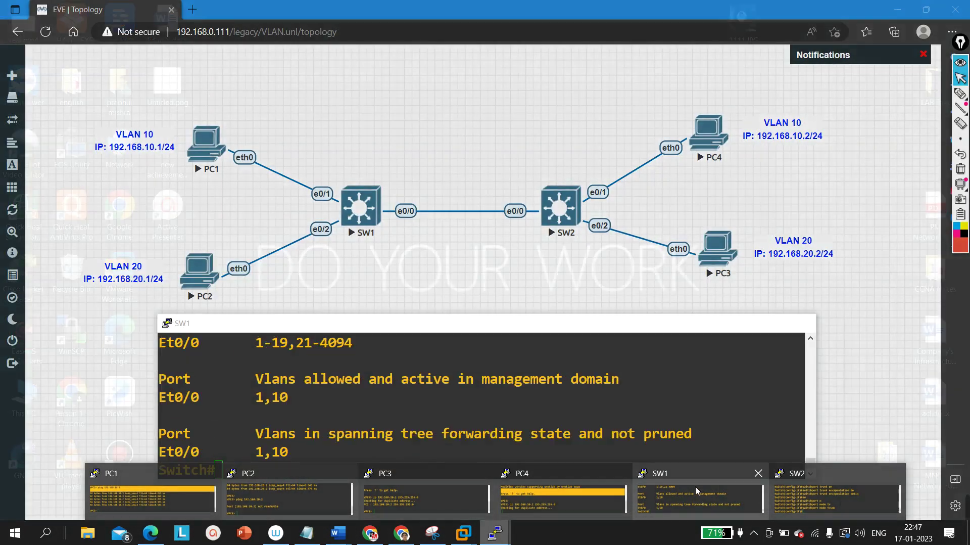
pyautogui.click(723, 495)
pyautogui.press('Return')
pyautogui.press('Return')
pyautogui.press('Return')
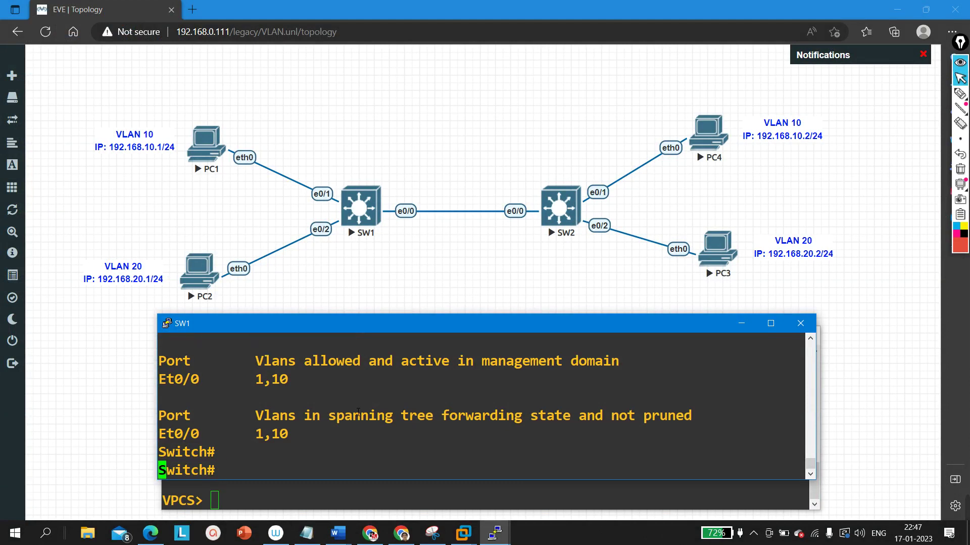
pyautogui.write('conf')
pyautogui.press('Tab')
pyautogui.press('Return')
pyautogui.press('Return')
pyautogui.press('Return')
pyautogui.press('Return')
pyautogui.press('Return')
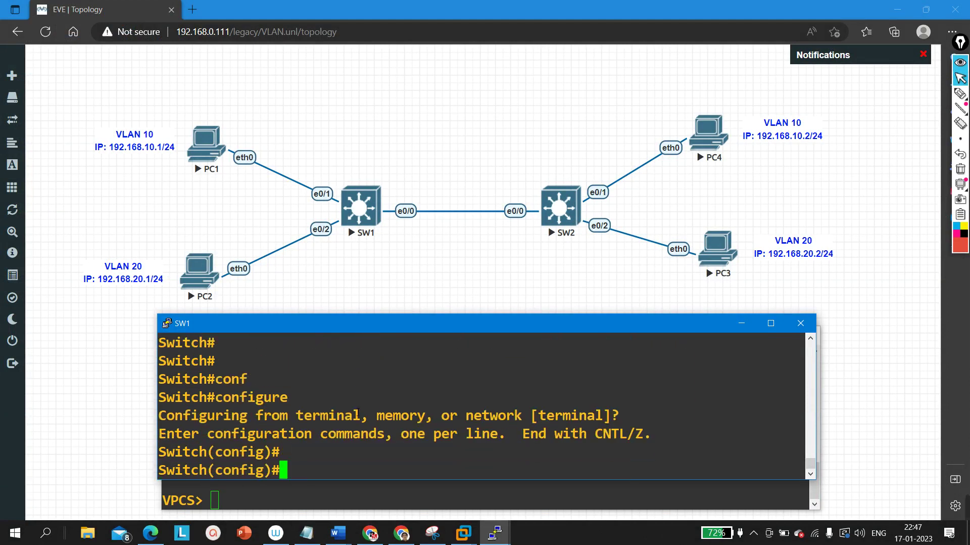
# Enter interface e0/0 on SW1 and list the available options for switchport trunk native
pyautogui.write('int ')
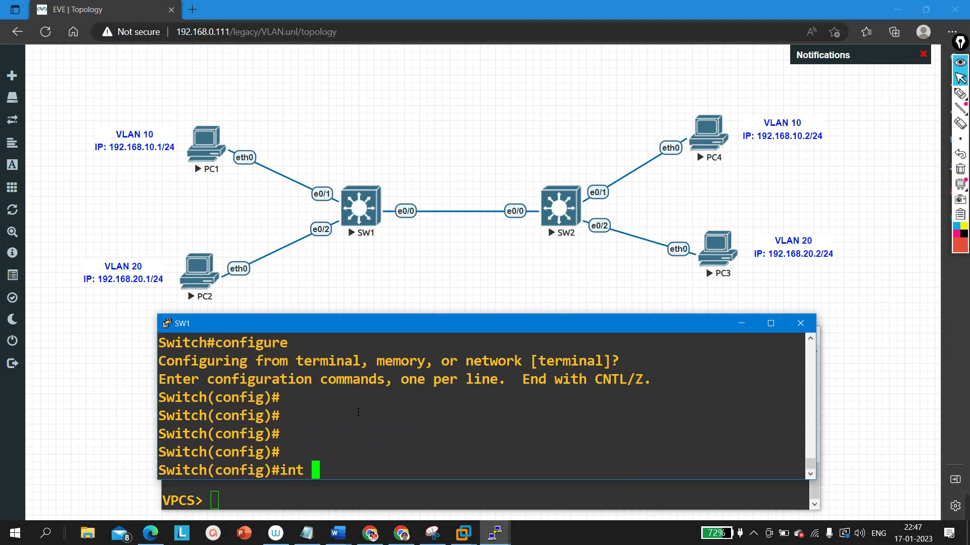
pyautogui.write('e0/0')
pyautogui.press('Return')
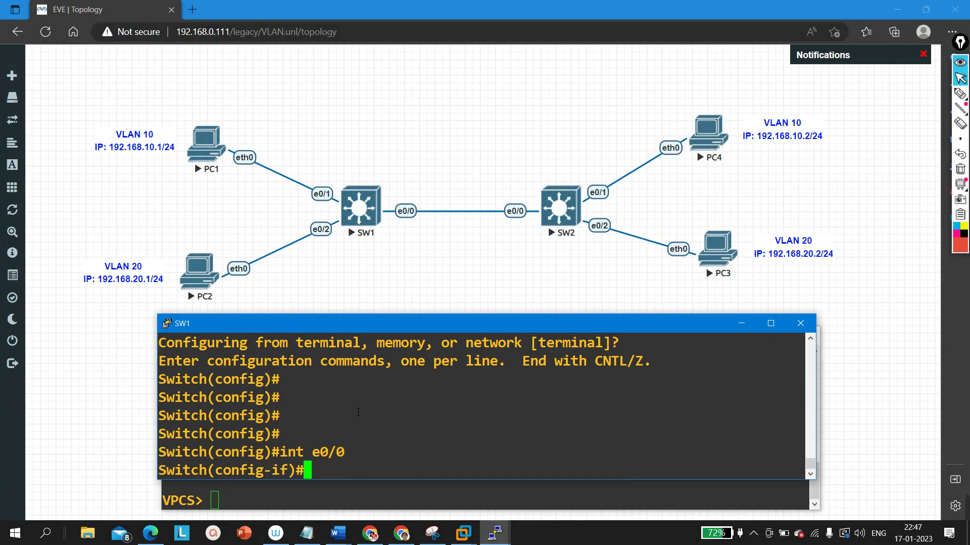
pyautogui.write('sw')
pyautogui.press('Tab')
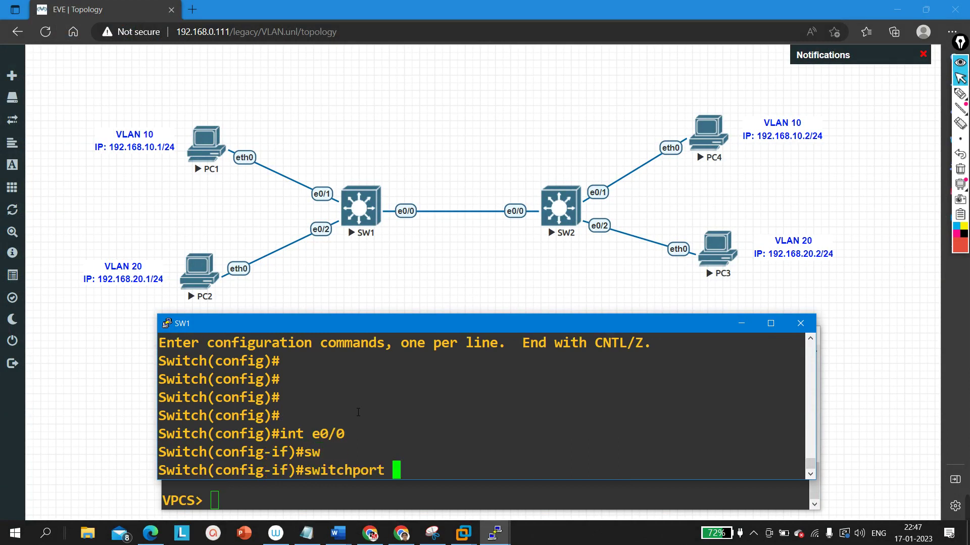
pyautogui.write('tr')
pyautogui.press('Tab')
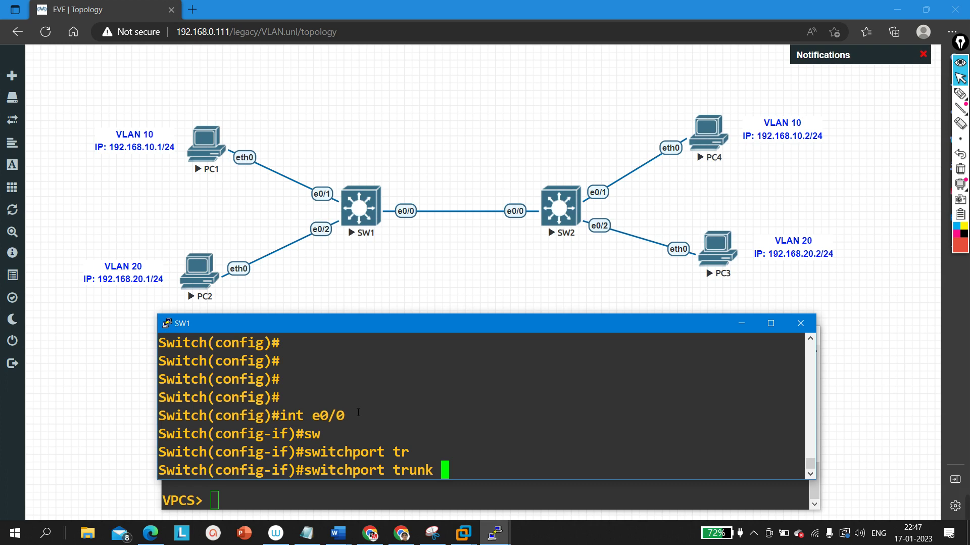
pyautogui.write('n')
pyautogui.press('Tab')
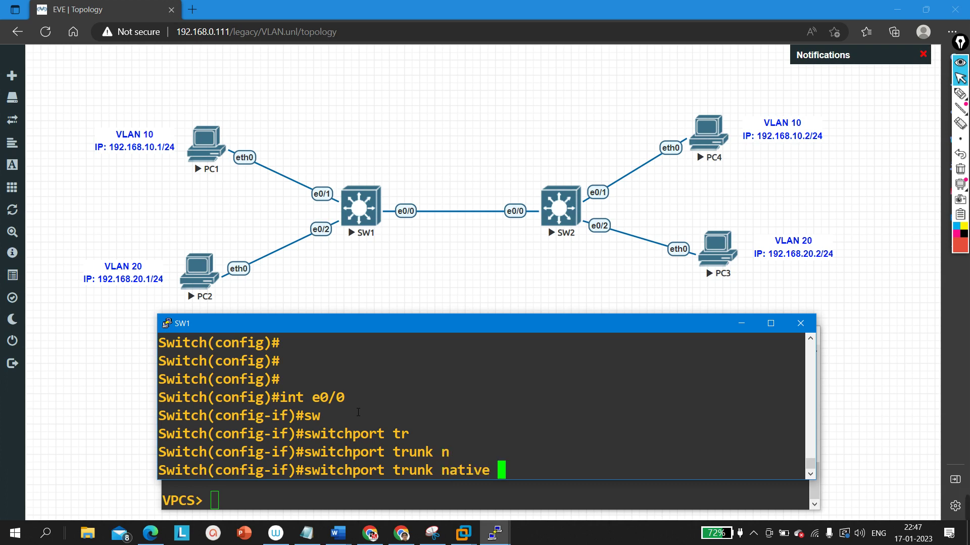
pyautogui.write('?')
# Set the native VLAN of SW1's e0/0 trunk to 20
pyautogui.write('vl')
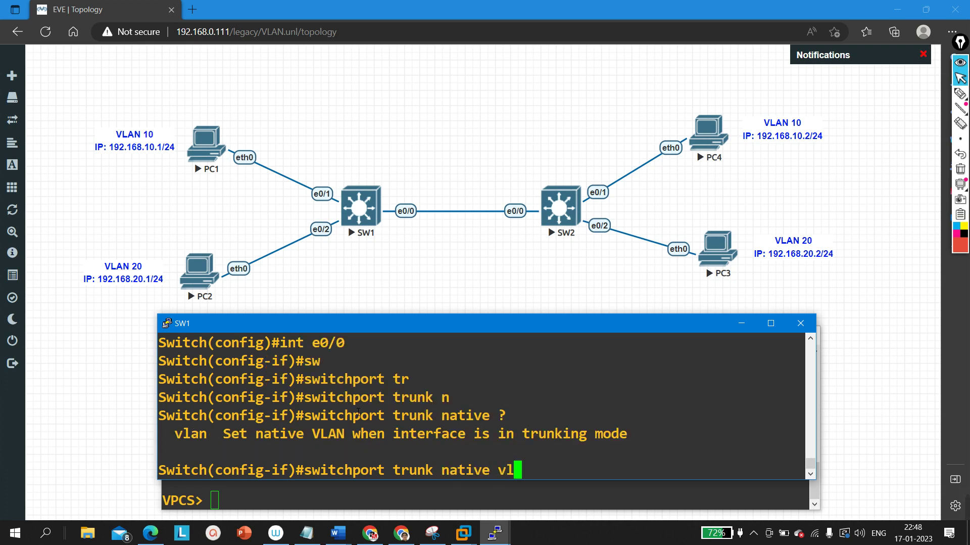
pyautogui.press('Tab')
pyautogui.write('20')
pyautogui.press('Return')
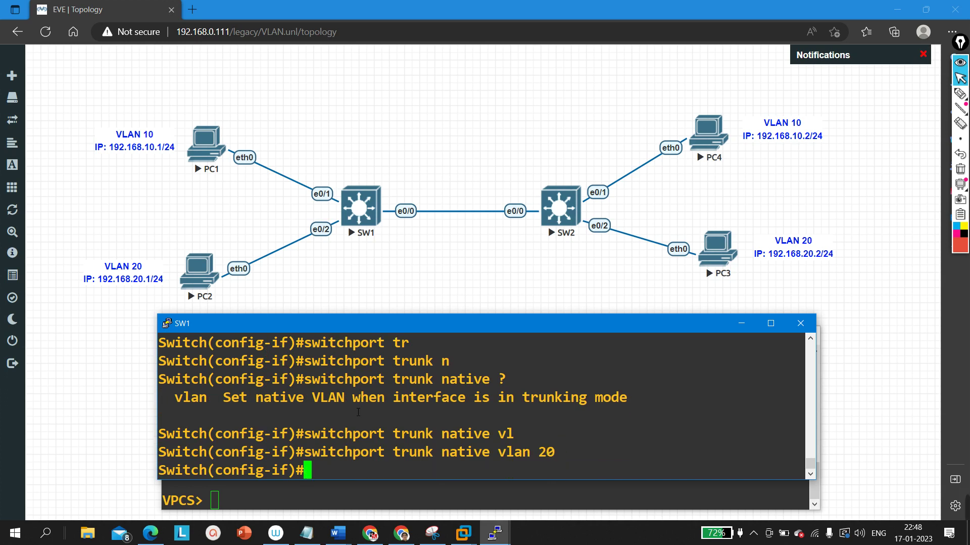
# Switch from SW1's console to SW2's console and bring up fresh interface configuration prompts
pyautogui.moveTo(341, 453); pyautogui.dragTo(665, 478)
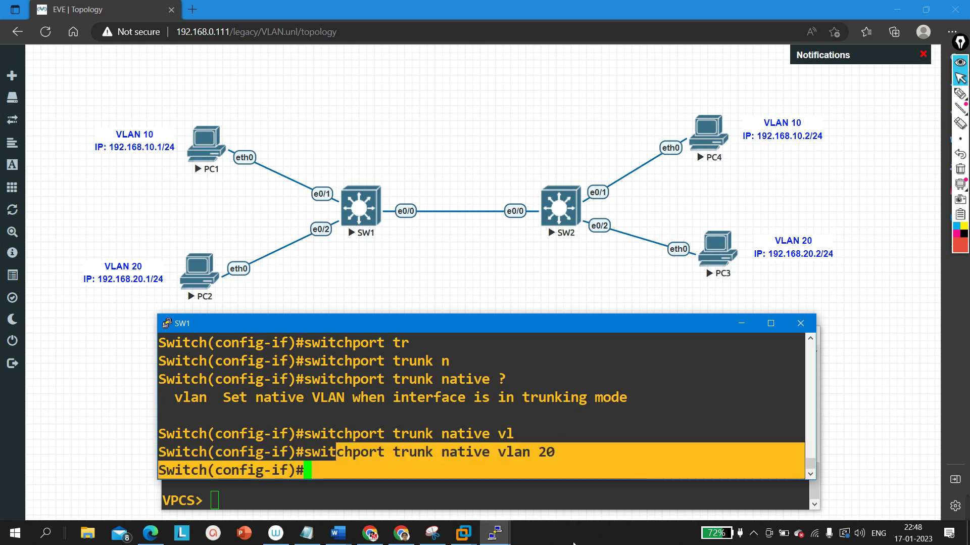
pyautogui.click(495, 533)
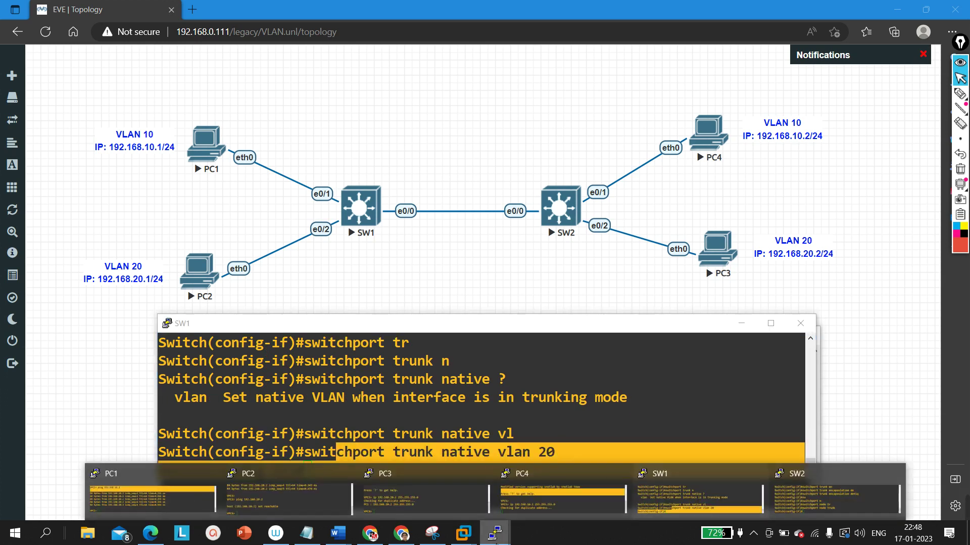
pyautogui.click(830, 485)
pyautogui.press('Return')
pyautogui.press('Return')
pyautogui.press('Return')
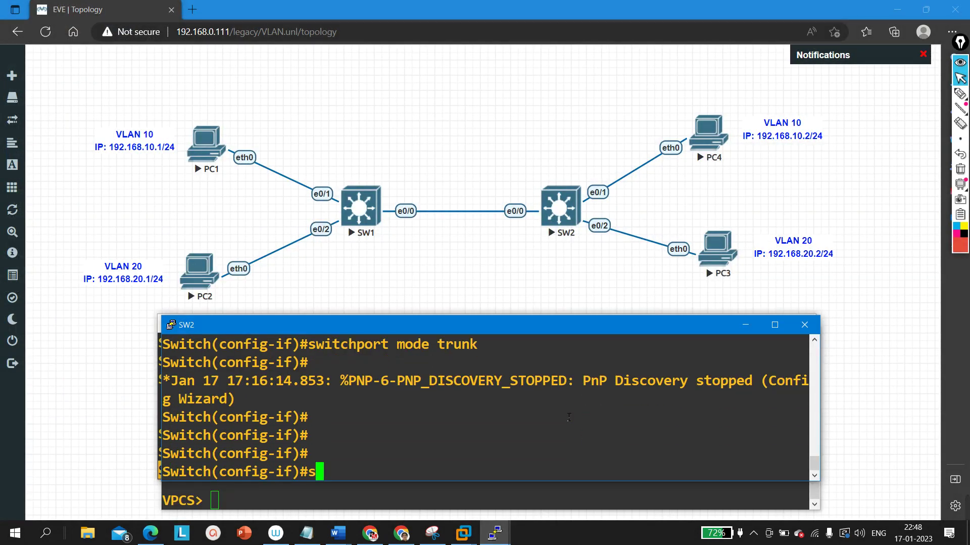
# Set the native VLAN of SW2's e0/0 trunk to 20 and leave configuration mode
pyautogui.write('sw')
pyautogui.press('Tab')
pyautogui.write('tr')
pyautogui.press('Tab')
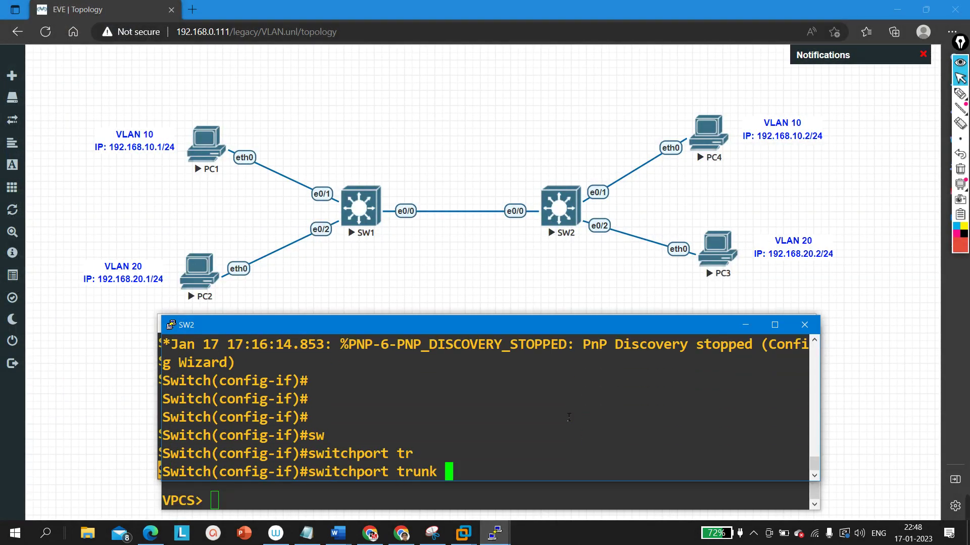
pyautogui.write('n')
pyautogui.press('Tab')
pyautogui.write('v')
pyautogui.press('Tab')
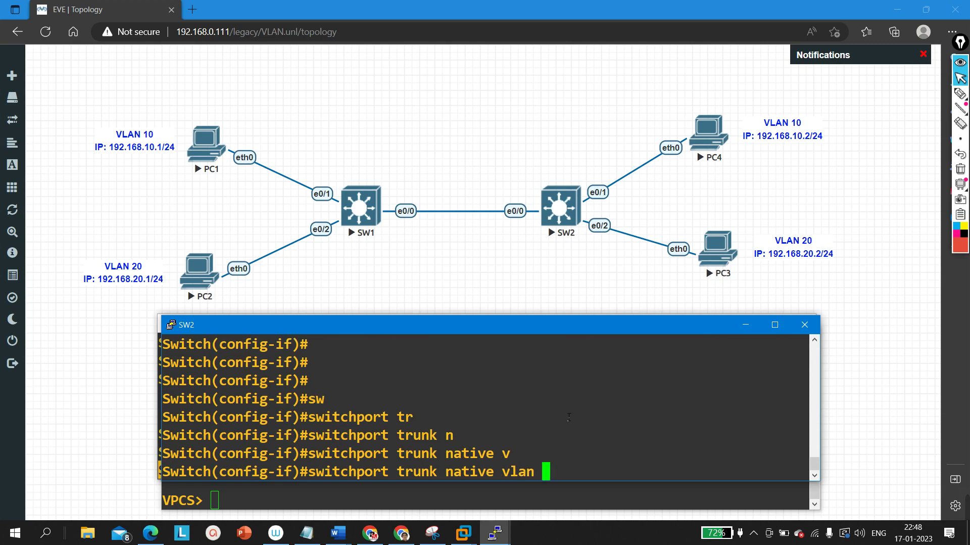
pyautogui.write('20')
pyautogui.press('Return')
pyautogui.hotkey('ctrl', 'z')
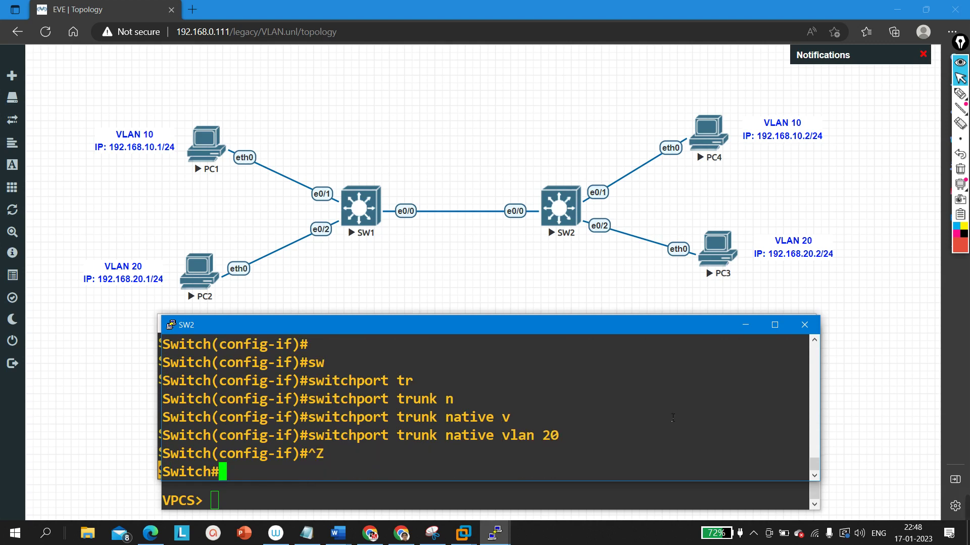
# Enlarge SW2's console to full screen and review the commands entered for its e0/0 trunk
pyautogui.click(503, 536)
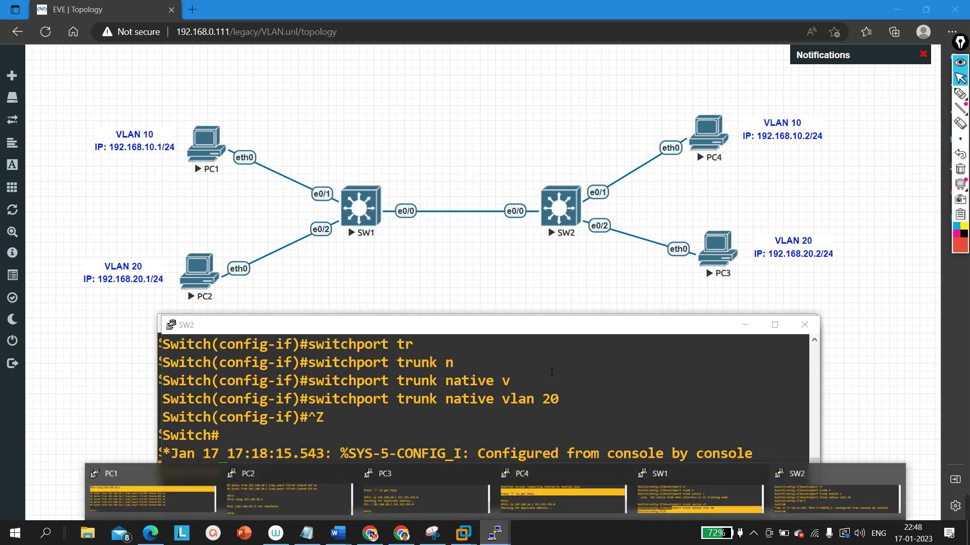
pyautogui.doubleClick(740, 324)
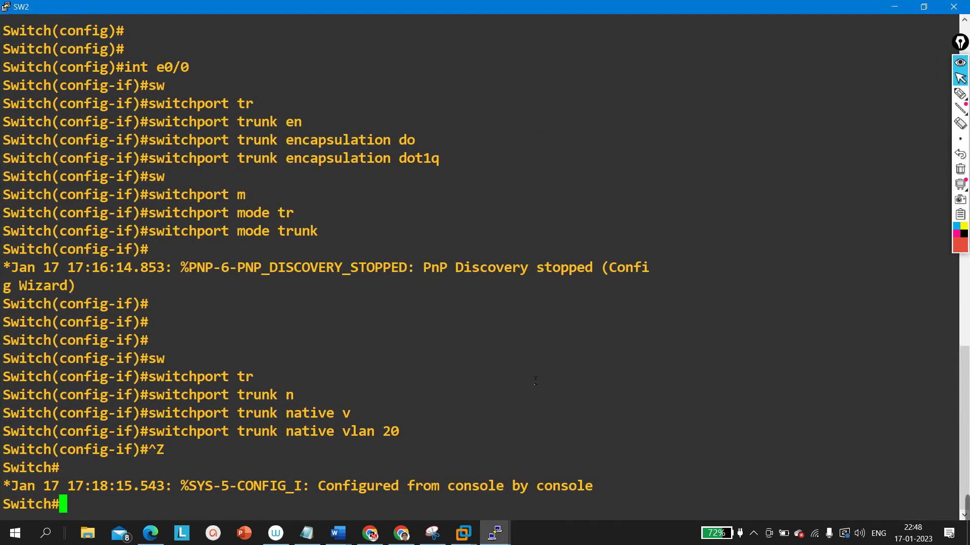
pyautogui.press('Return')
pyautogui.press('Return')
pyautogui.press('Return')
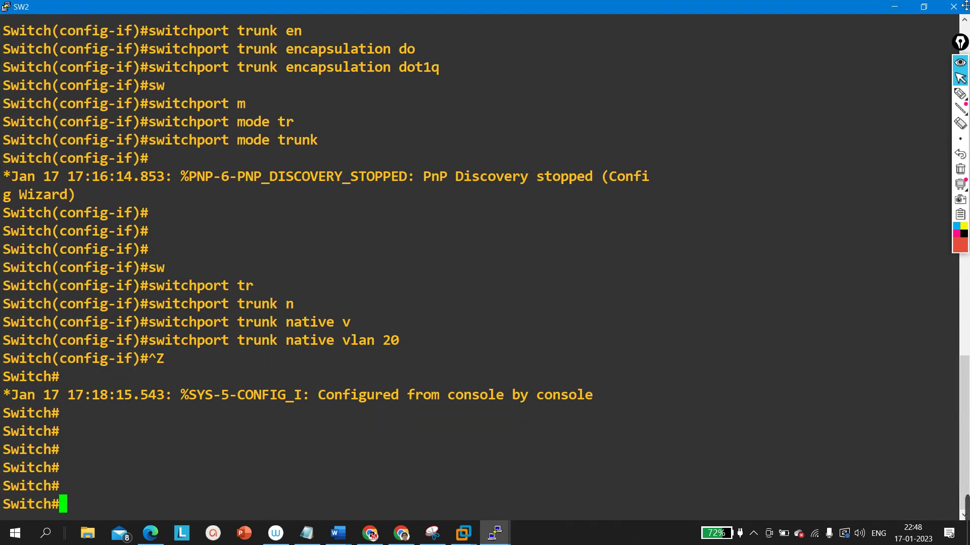
# Put away the SW2 and PC2 consoles and bring up SW1's console at full-screen size
pyautogui.click(924, 6)
pyautogui.click(548, 506)
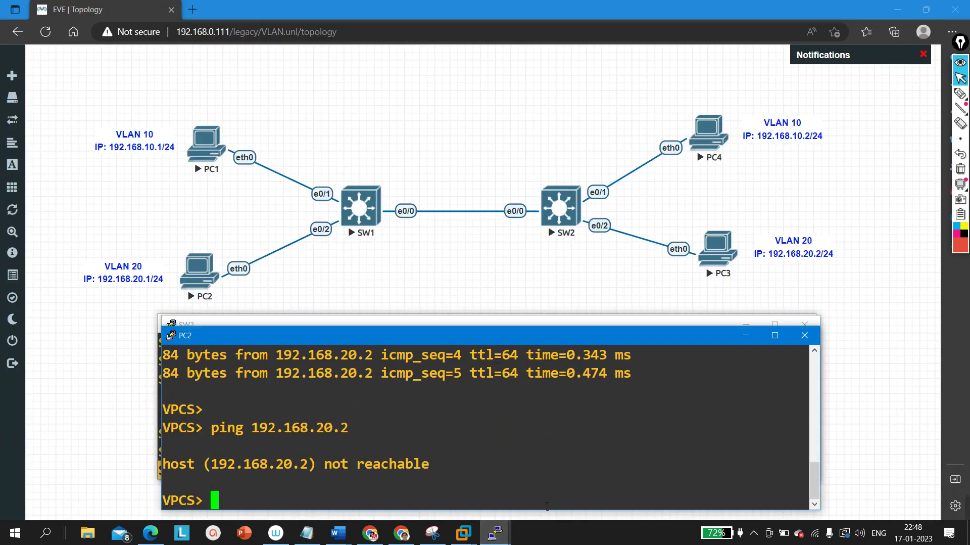
pyautogui.click(745, 335)
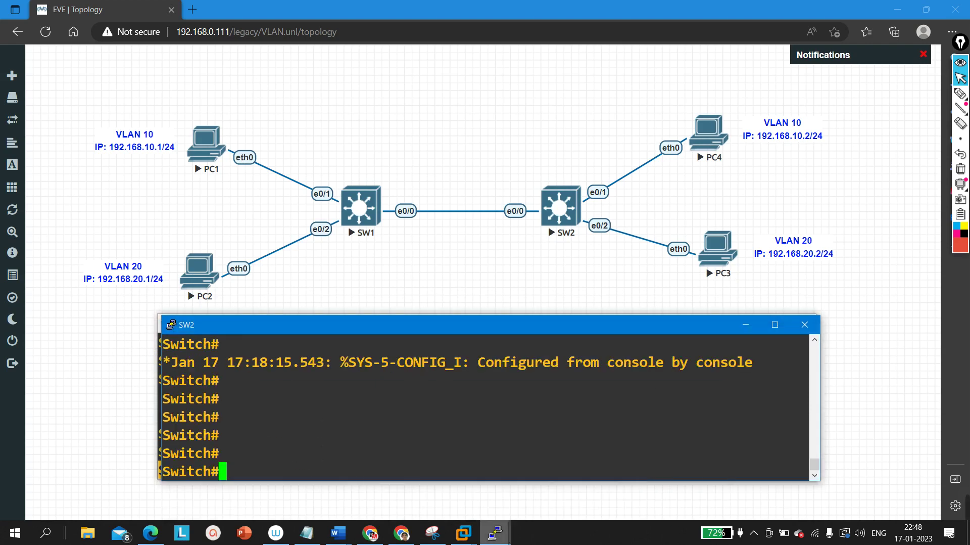
pyautogui.moveTo(496, 538)
pyautogui.click(689, 502)
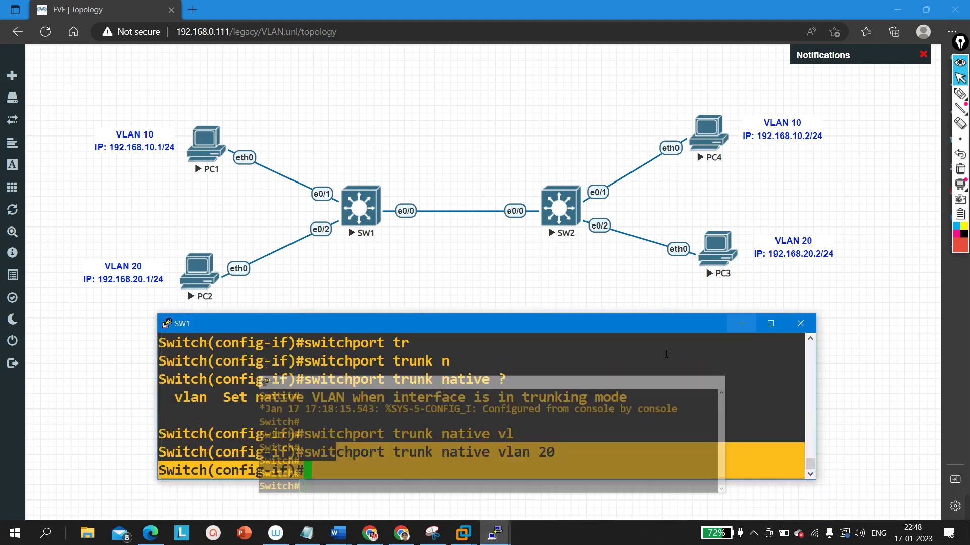
pyautogui.click(772, 323)
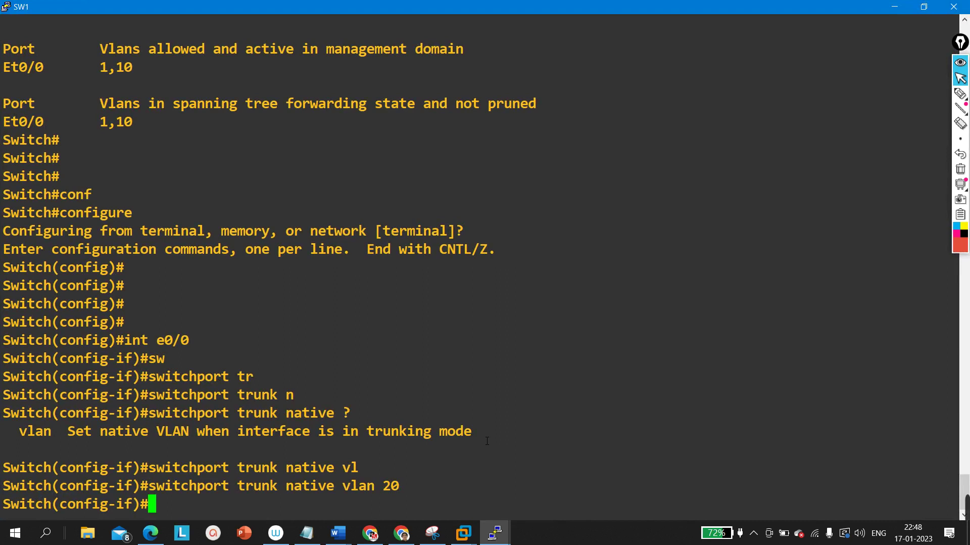
# Leave configuration mode on SW1 and get clean privileged prompts
pyautogui.press('Return')
pyautogui.hotkey('ctrl', 'z')
pyautogui.press('Return')
pyautogui.press('Return')
pyautogui.press('Return')
pyautogui.press('Return')
pyautogui.press('Return')
# Display SW1's trunk interface status with show interfaces trunk
pyautogui.write('sh')
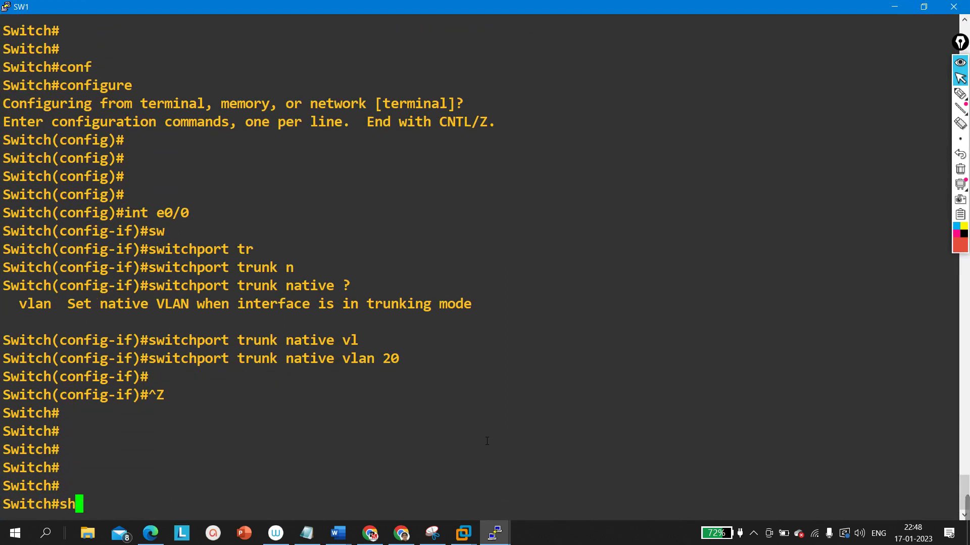
pyautogui.press('Tab')
pyautogui.write('in')
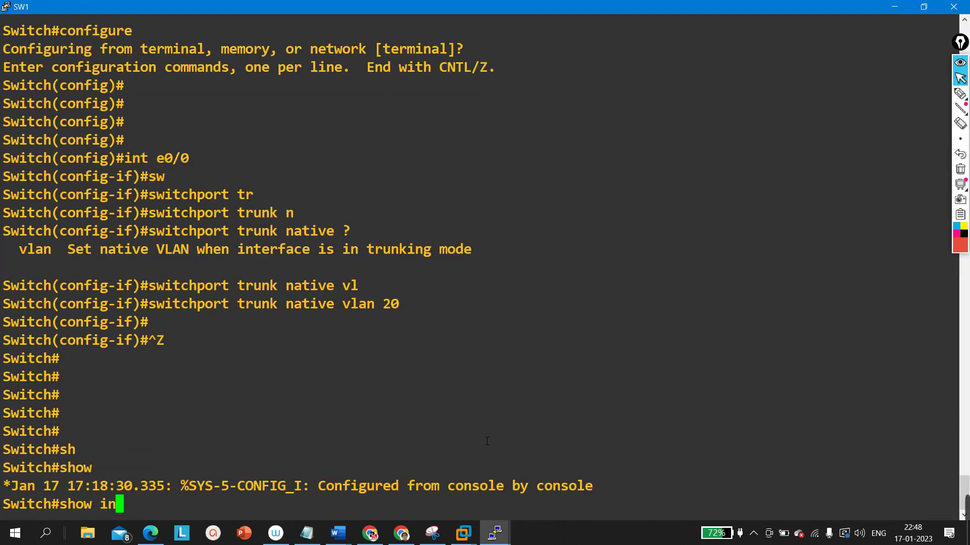
pyautogui.press('Tab')
pyautogui.write('t')
pyautogui.press('BackSpace')
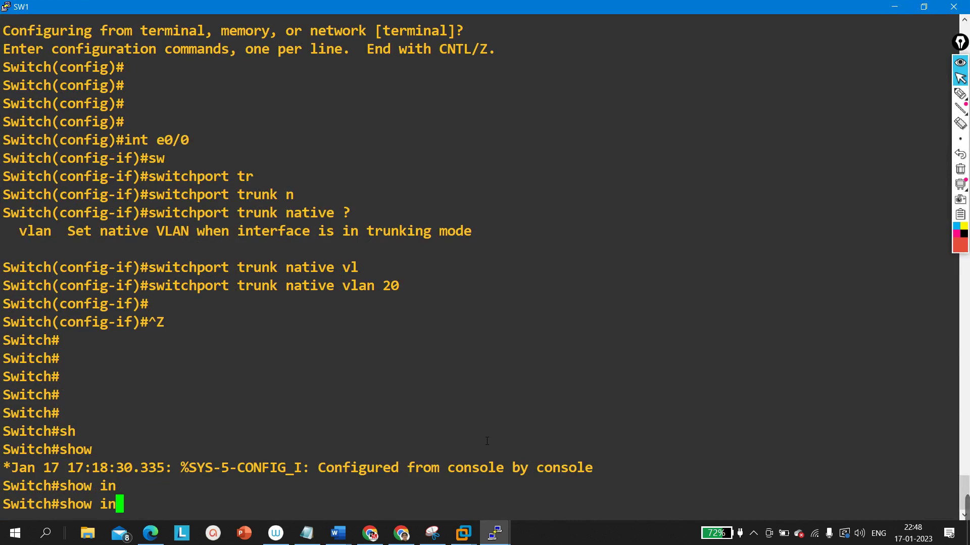
pyautogui.write('t')
pyautogui.press('Tab')
pyautogui.write('tr')
pyautogui.press('Tab')
pyautogui.press('Return')
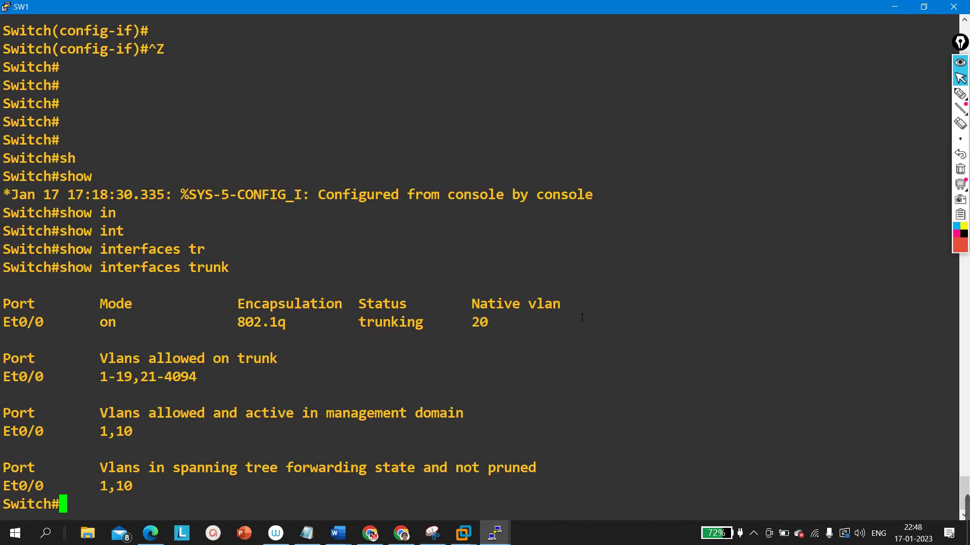
# Examine the native VLAN, the VLANs allowed on the trunk and the active VLANs in SW1's trunk output
pyautogui.moveTo(460, 324); pyautogui.dragTo(549, 326)
pyautogui.moveTo(93, 376); pyautogui.dragTo(206, 380)
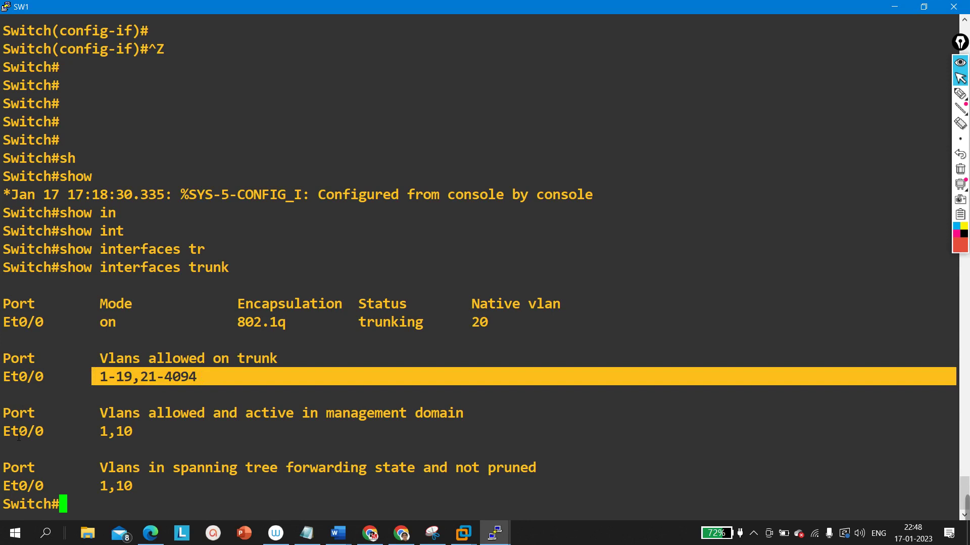
pyautogui.moveTo(22, 431); pyautogui.dragTo(260, 421)
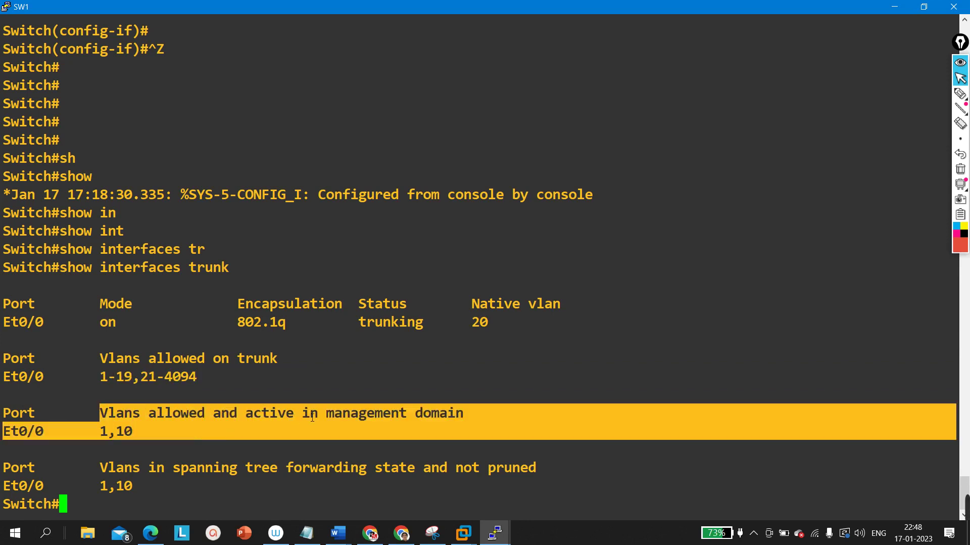
pyautogui.moveTo(44, 431); pyautogui.dragTo(149, 433)
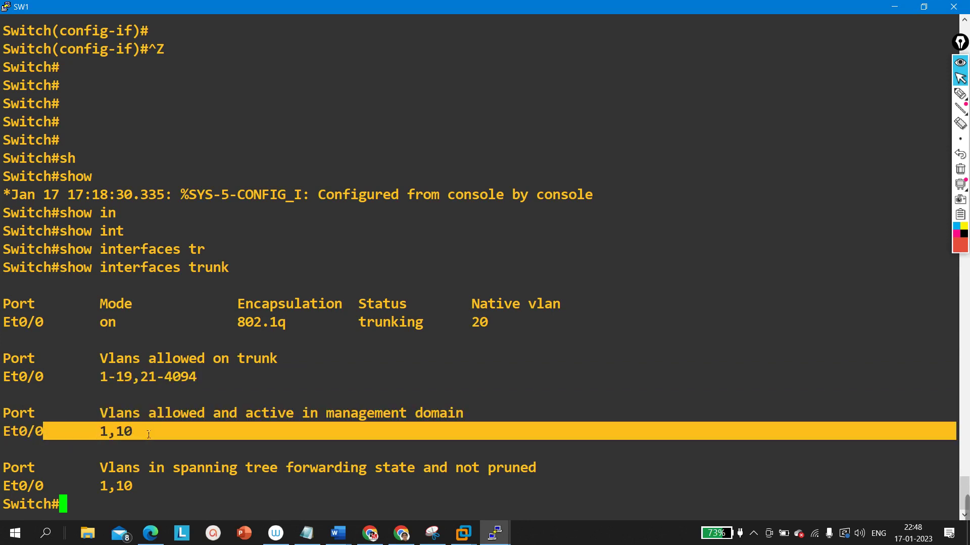
# Restore SW1's console to its smaller window and enter global configuration mode from the terminal
pyautogui.click(924, 7)
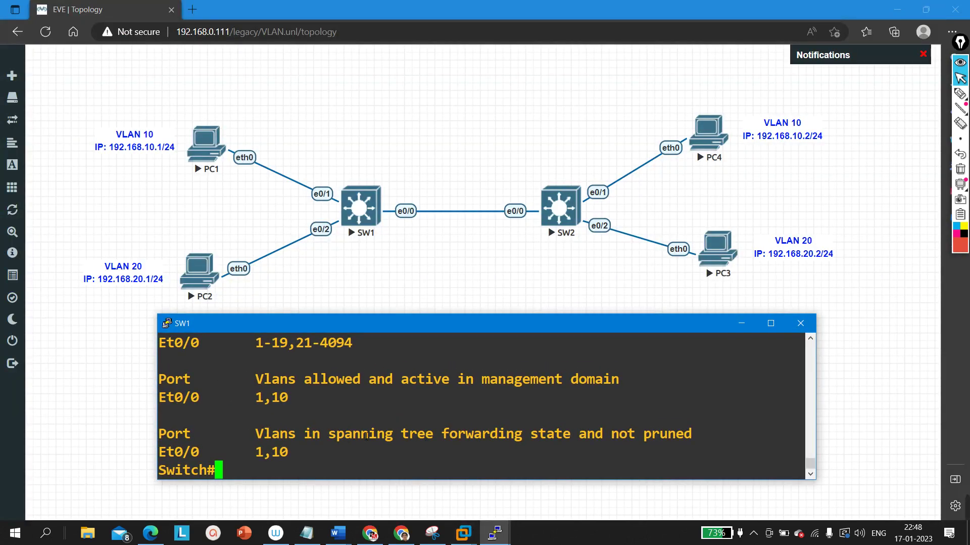
pyautogui.press('Return')
pyautogui.press('Return')
pyautogui.press('Return')
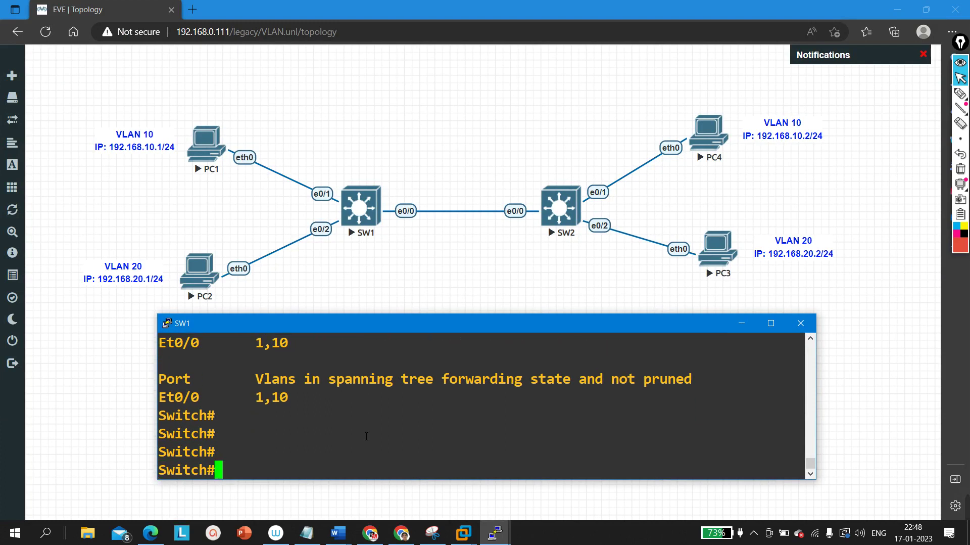
pyautogui.write('conf')
pyautogui.press('Tab')
pyautogui.press('Return')
pyautogui.press('Return')
pyautogui.press('Return')
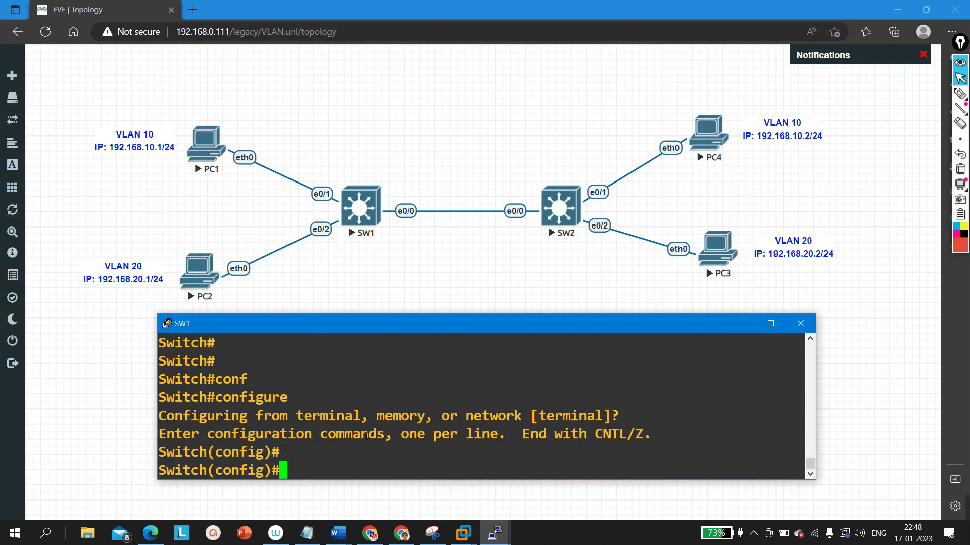
pyautogui.press('Return')
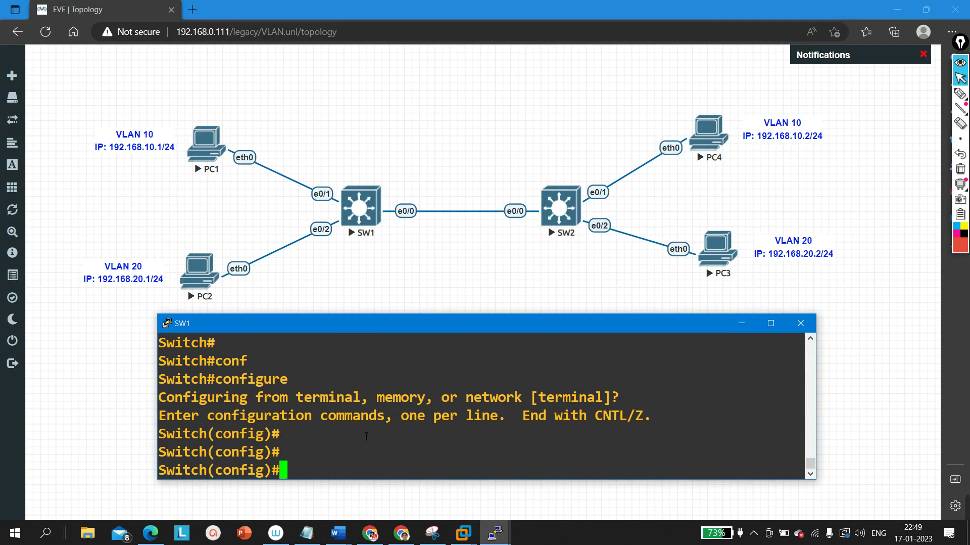
# Enter interface e0/0 on SW1 and list the available options for switchport trunk allowed
pyautogui.write('int')
pyautogui.write('e0/0')
pyautogui.press('Return')
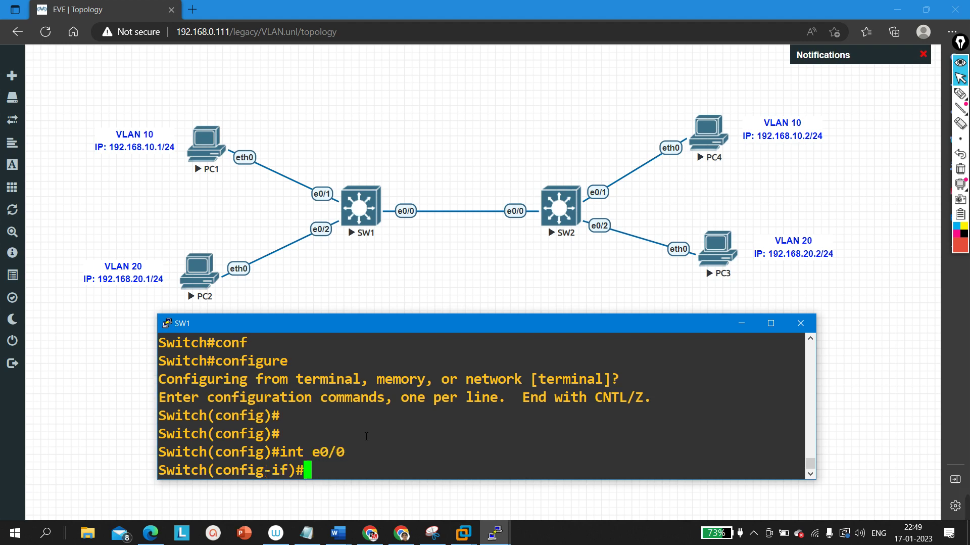
pyautogui.write('sw')
pyautogui.press('Tab')
pyautogui.write('tr')
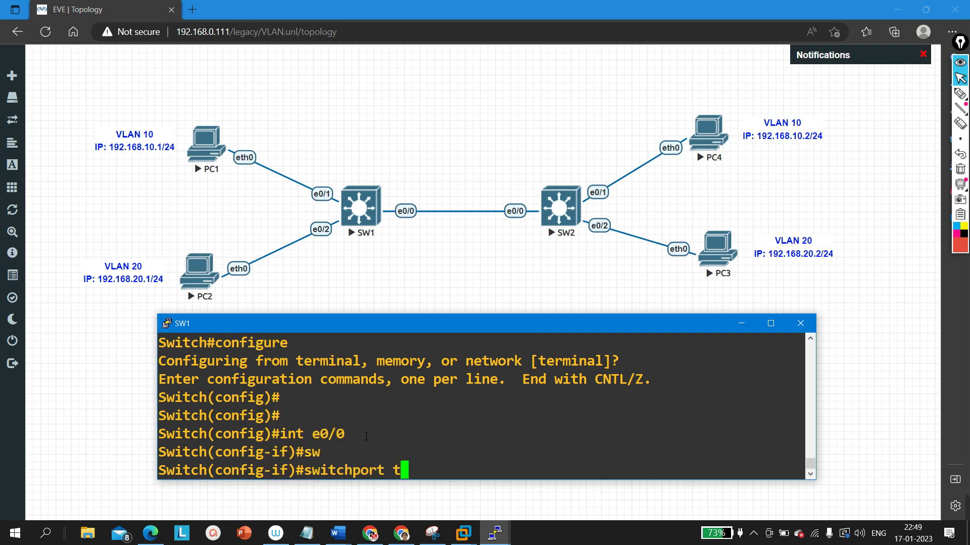
pyautogui.press('Tab')
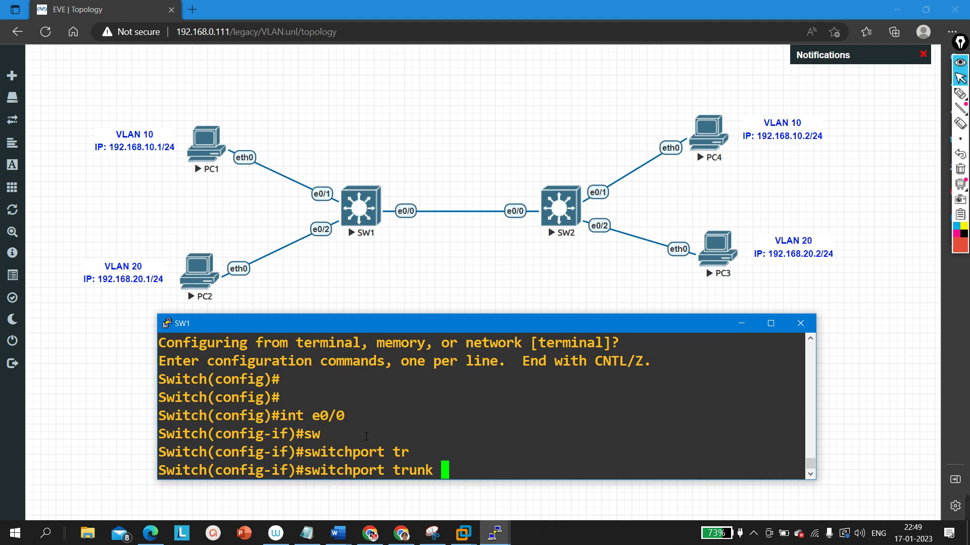
pyautogui.write('al')
pyautogui.press('Tab')
pyautogui.write('ad')
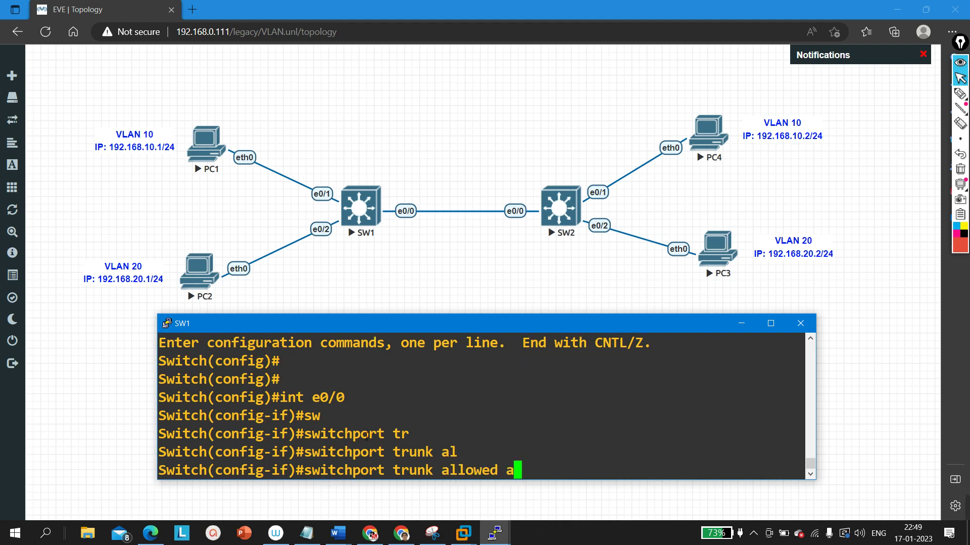
pyautogui.press('Tab')
pyautogui.press('BackSpace')
pyautogui.press('BackSpace')
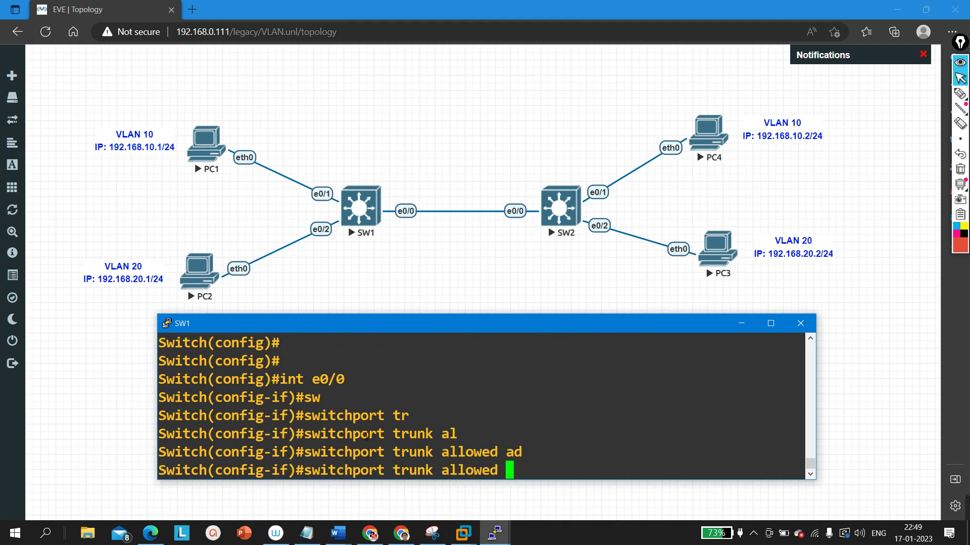
pyautogui.write('?')
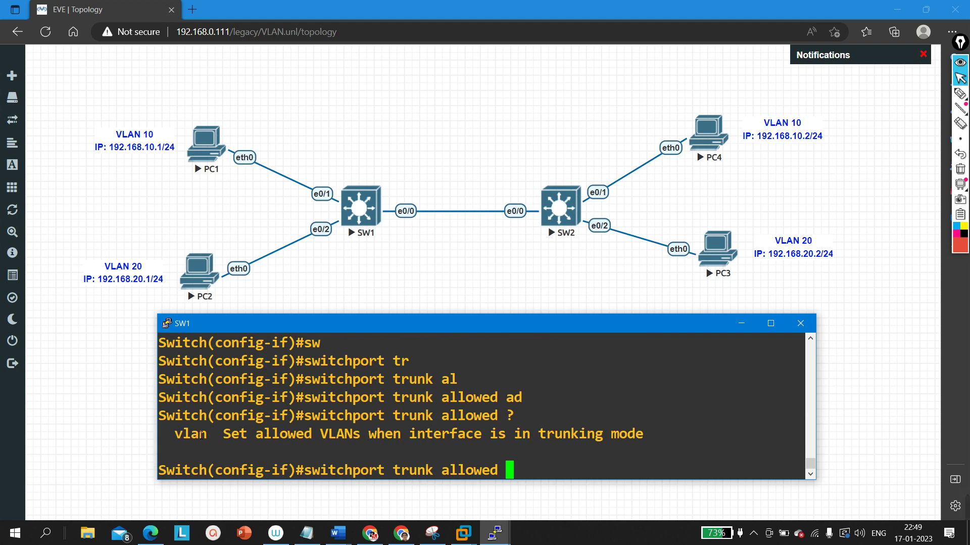
# Check the allowed VLAN options, add VLAN 20 to the allowed list of SW1's e0/0 trunk, and enlarge the console
pyautogui.write('vl')
pyautogui.press('Tab')
pyautogui.write('?')
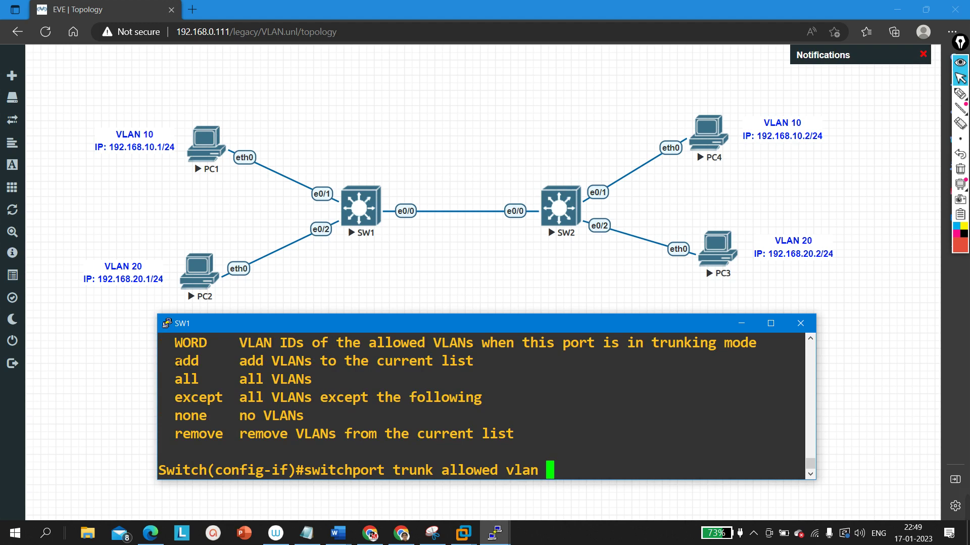
pyautogui.moveTo(178, 361); pyautogui.dragTo(264, 363)
pyautogui.write('ad')
pyautogui.press('Tab')
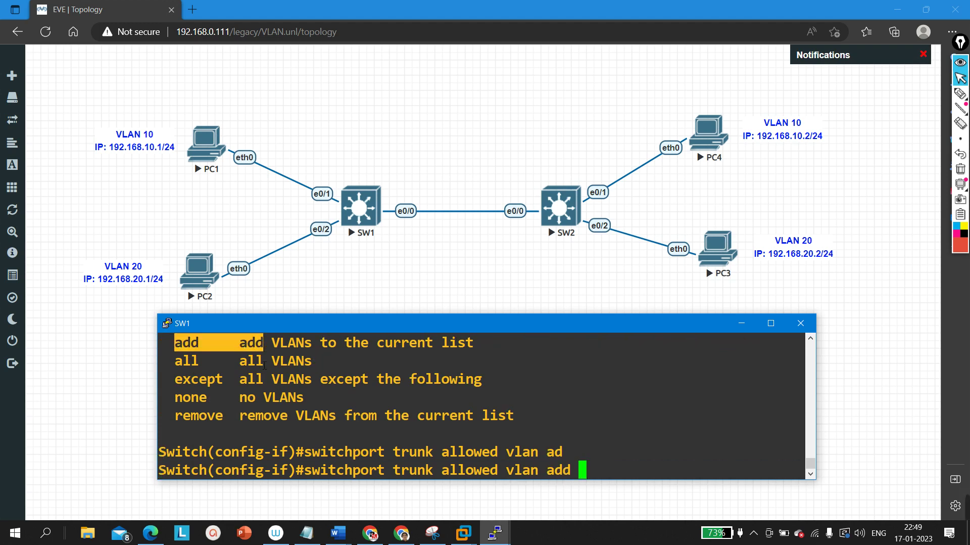
pyautogui.write('?')
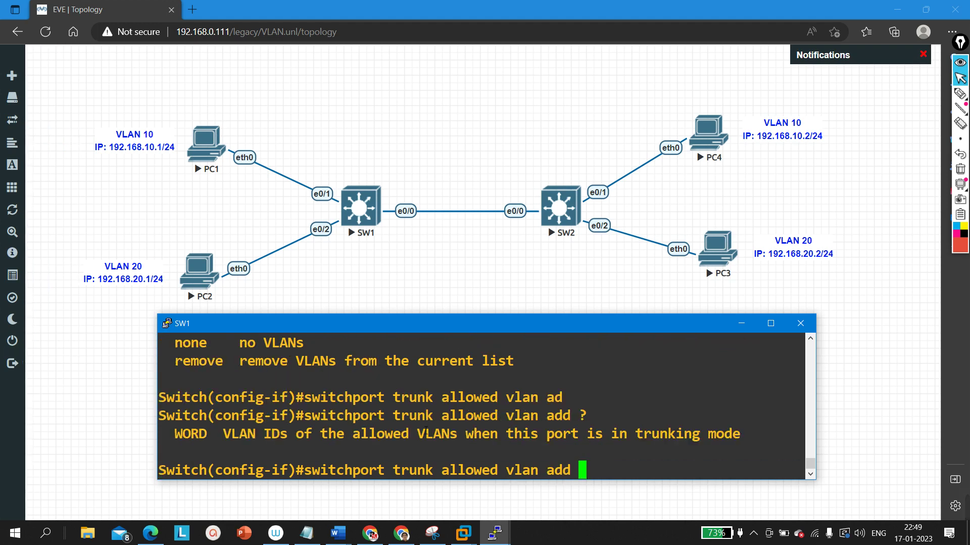
pyautogui.write('20')
pyautogui.press('Return')
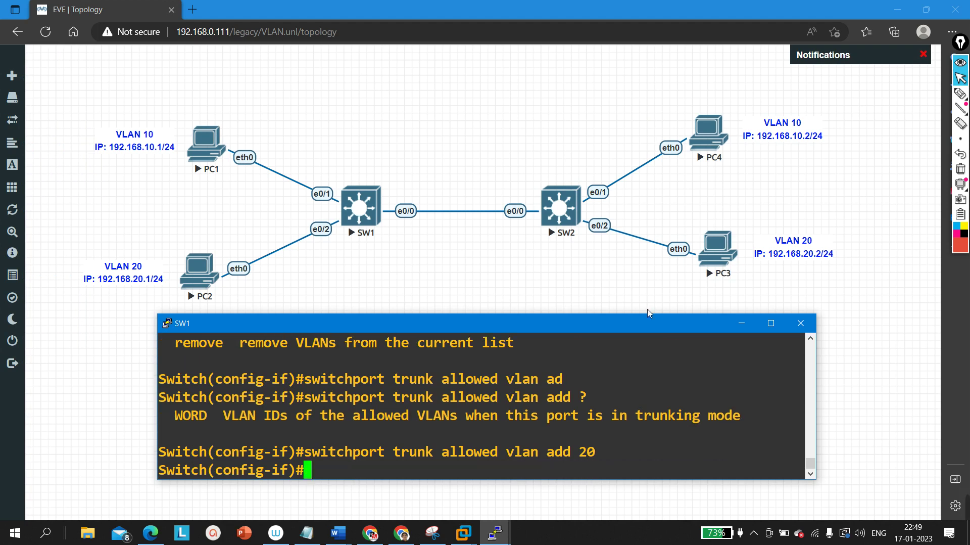
pyautogui.click(771, 323)
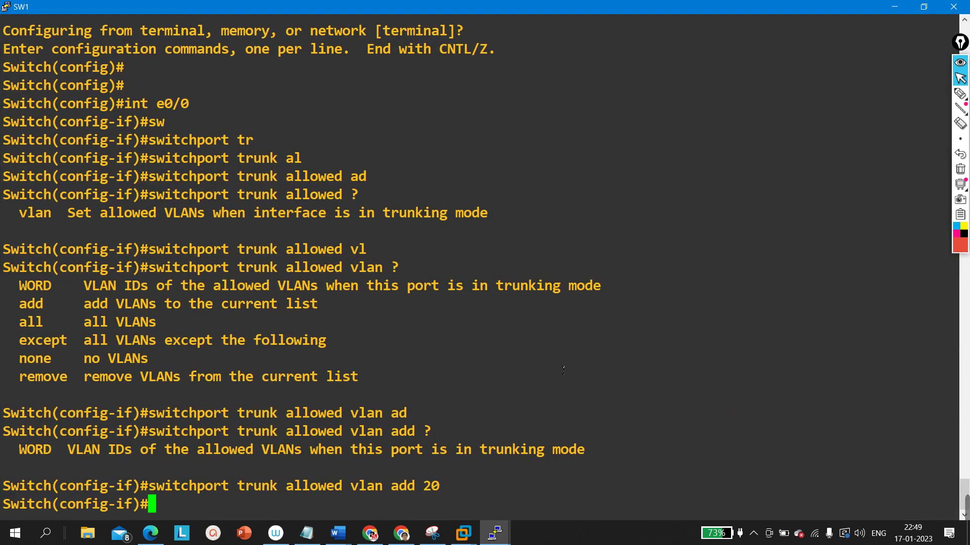
# Leave configuration mode on SW1, run show int trunk, and examine the VLANs allowed on the trunk and the active VLANs
pyautogui.hotkey('ctrl', 'z')
pyautogui.press('Return')
pyautogui.press('Return')
pyautogui.write('sh')
pyautogui.press('Tab')
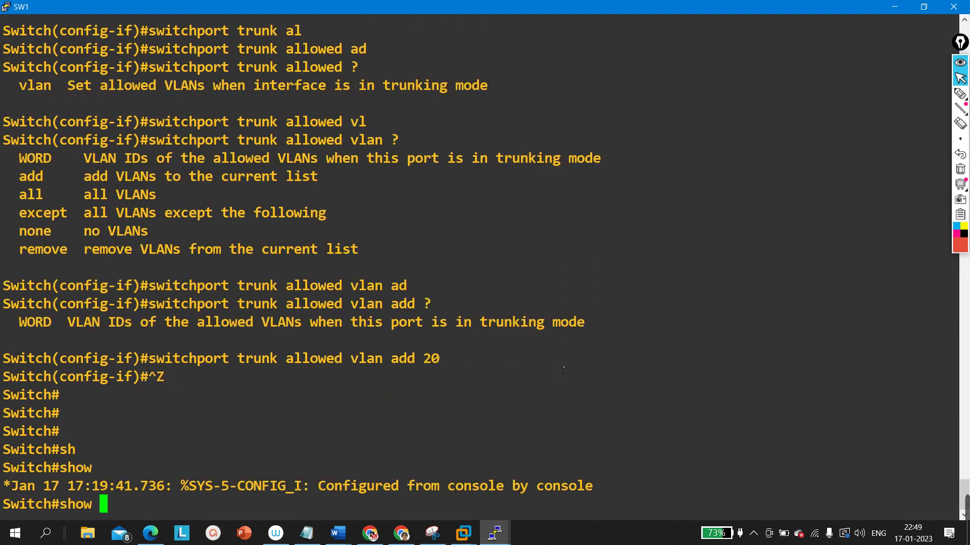
pyautogui.write('int tr')
pyautogui.press('Tab')
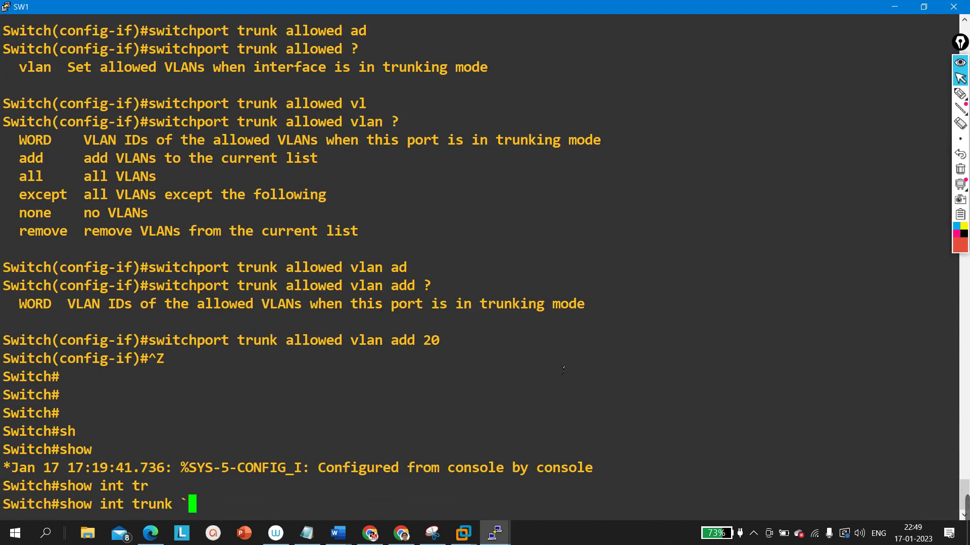
pyautogui.press('Return')
pyautogui.press('Return')
pyautogui.press('Return')
pyautogui.press('Return')
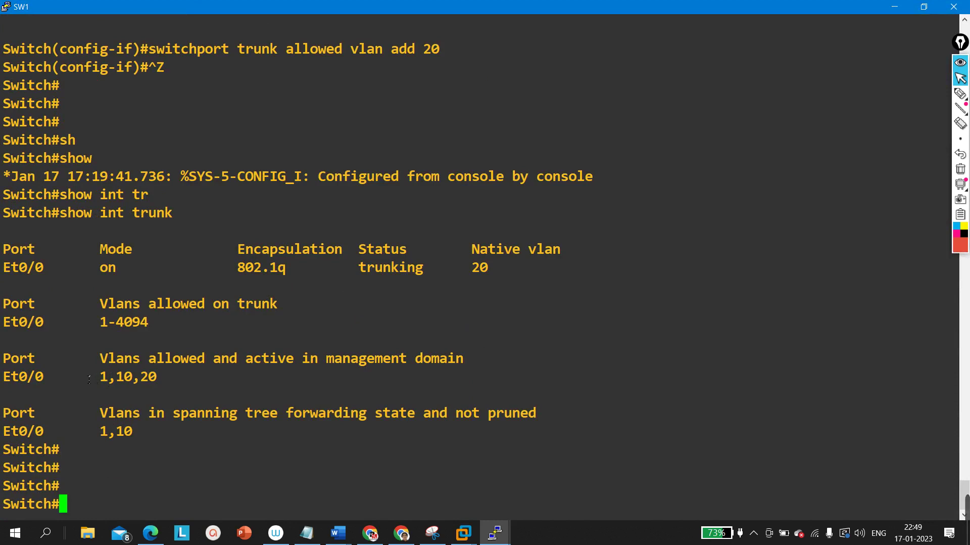
pyautogui.moveTo(91, 381); pyautogui.dragTo(170, 386)
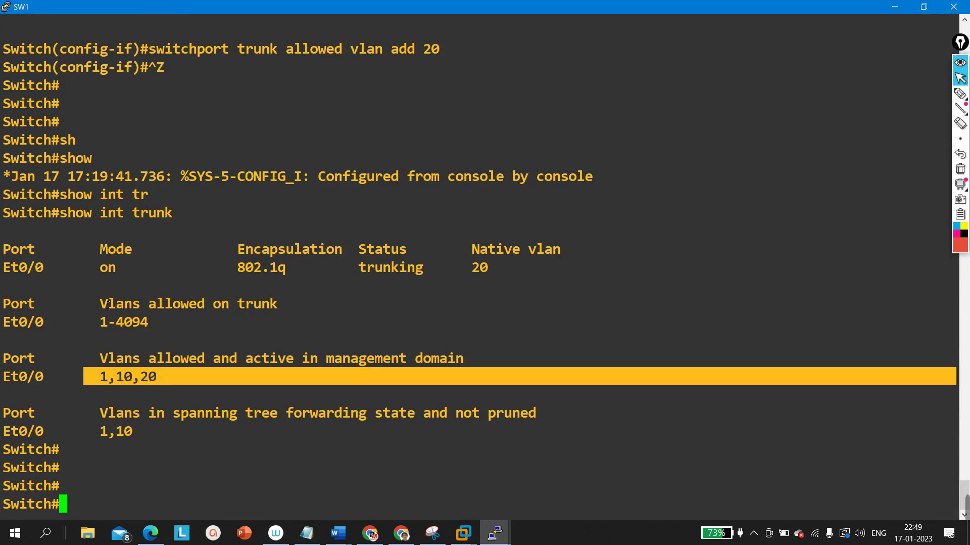
pyautogui.moveTo(88, 327); pyautogui.dragTo(157, 329)
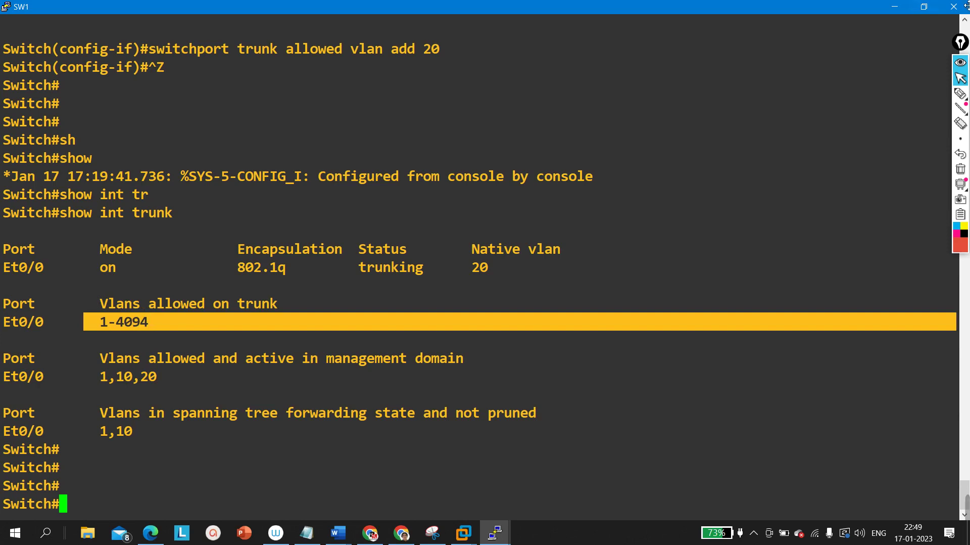
# Restore SW1's console to its smaller window, bring up PC2's console, and ping 192.168.20.2 twice
pyautogui.click(433, 532)
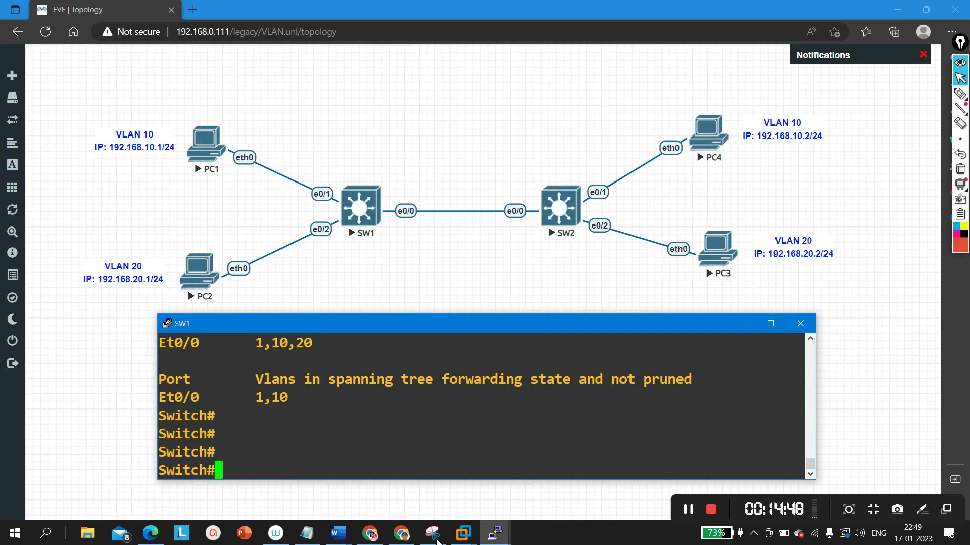
pyautogui.moveTo(496, 533)
pyautogui.click(248, 498)
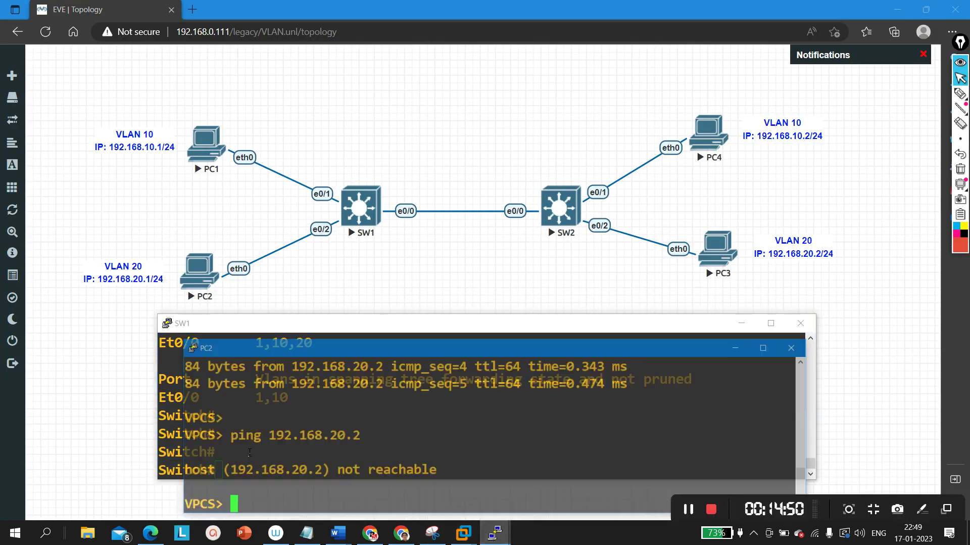
pyautogui.press('Up')
pyautogui.press('Return')
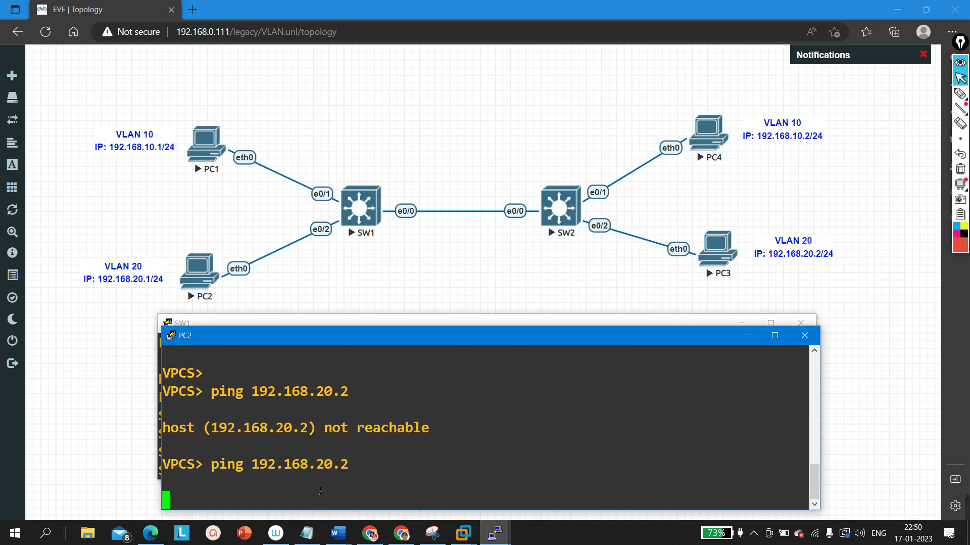
pyautogui.press('Up')
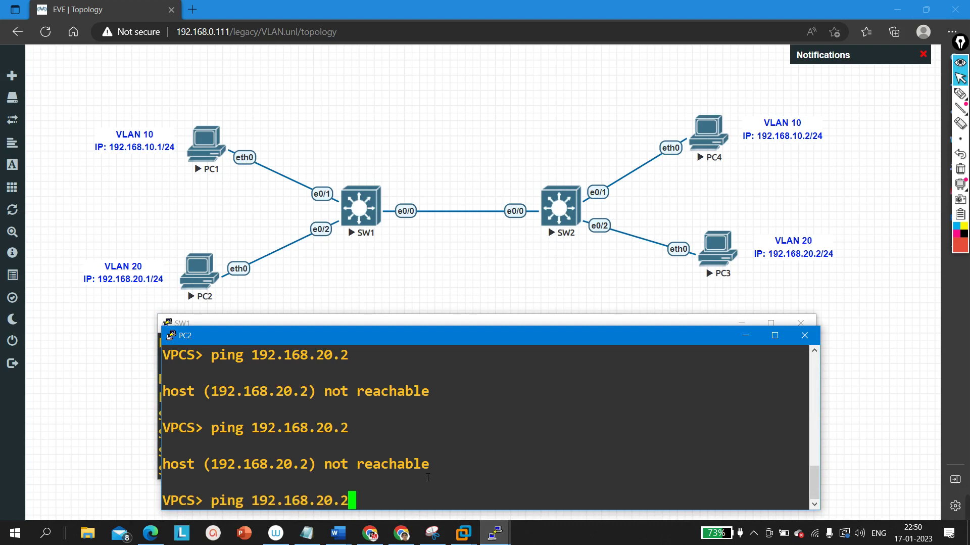
pyautogui.press('Return')
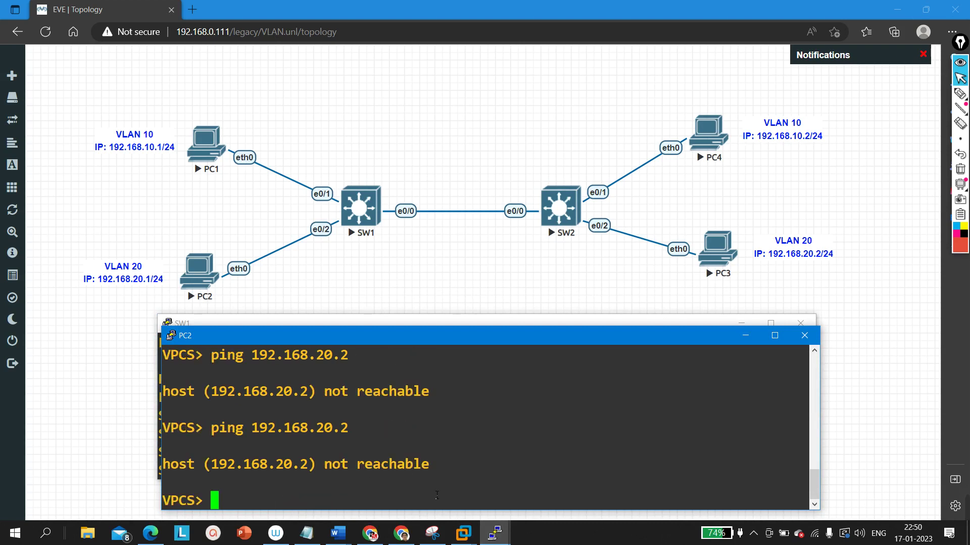
# Repeat the ping to 192.168.20.2 from PC2 and examine its replies
pyautogui.press('Return')
pyautogui.press('Up')
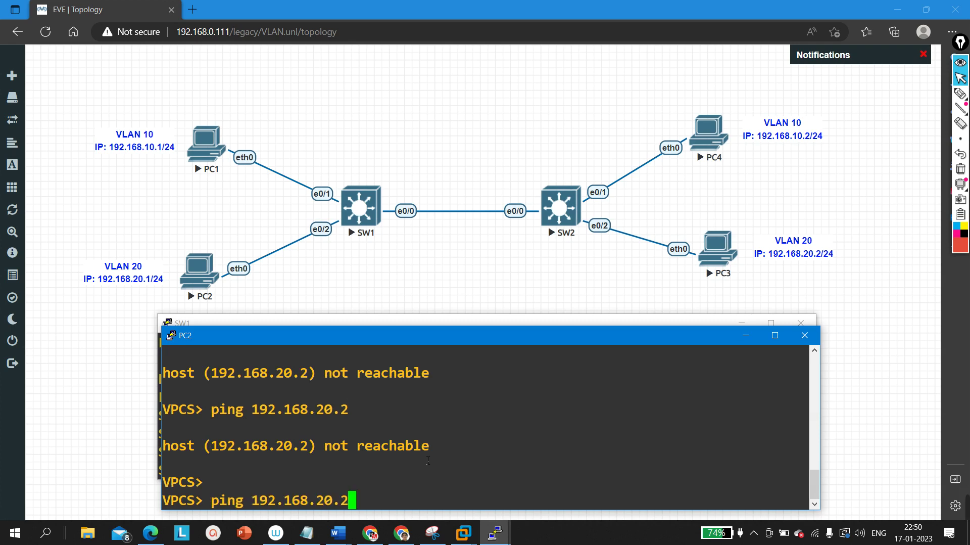
pyautogui.press('Return')
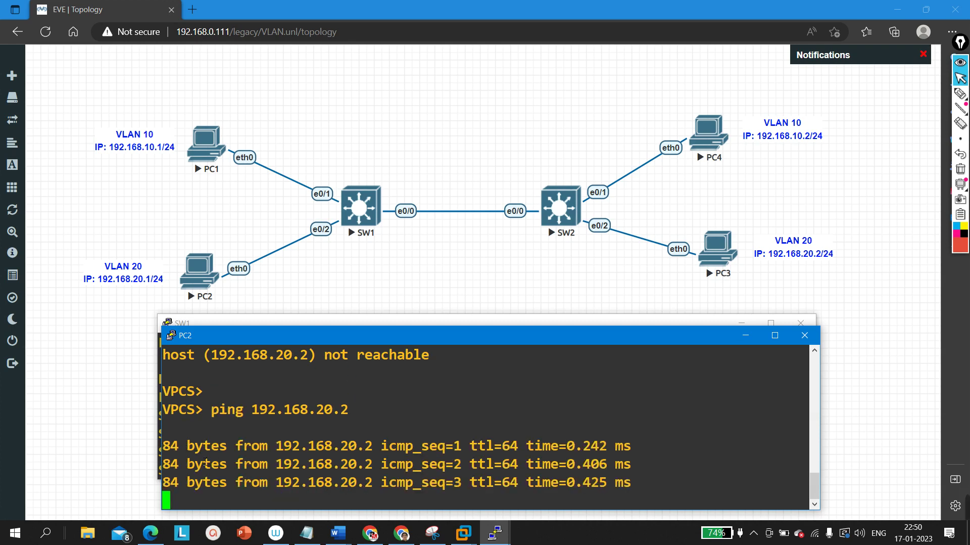
pyautogui.moveTo(205, 422); pyautogui.dragTo(532, 465)
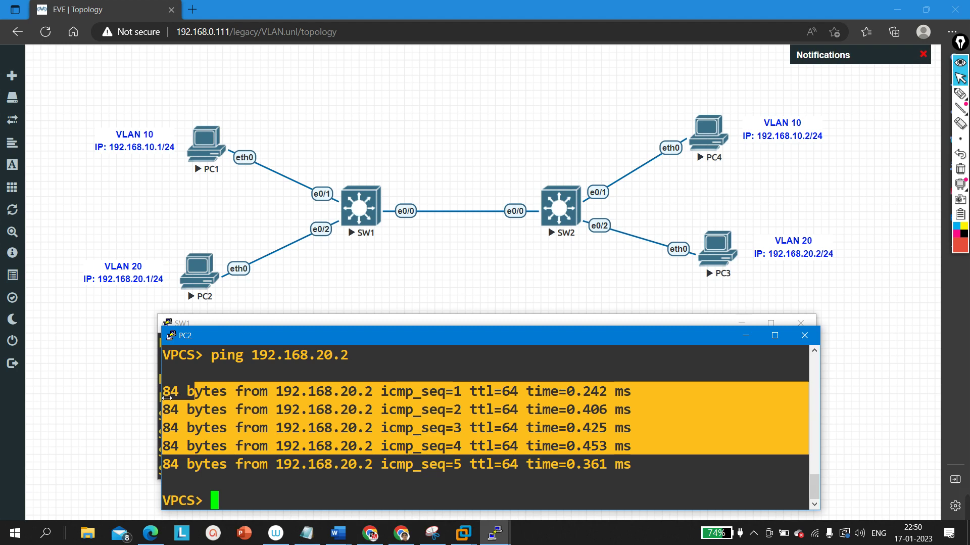
pyautogui.moveTo(651, 478); pyautogui.dragTo(163, 374)
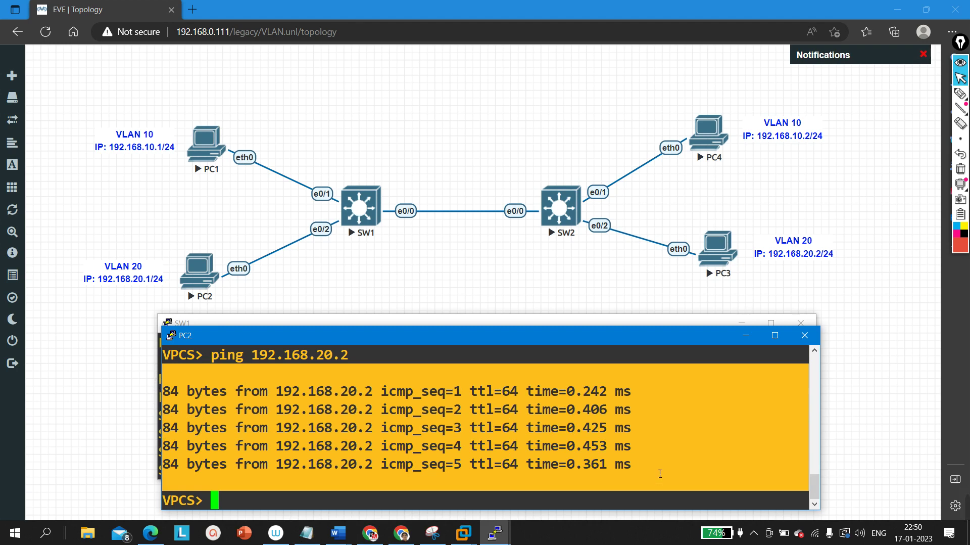
# Minimize the PC2 and SW1 consoles and point out the trunk link between SW1 and SW2 in the topology
pyautogui.click(747, 337)
pyautogui.click(741, 324)
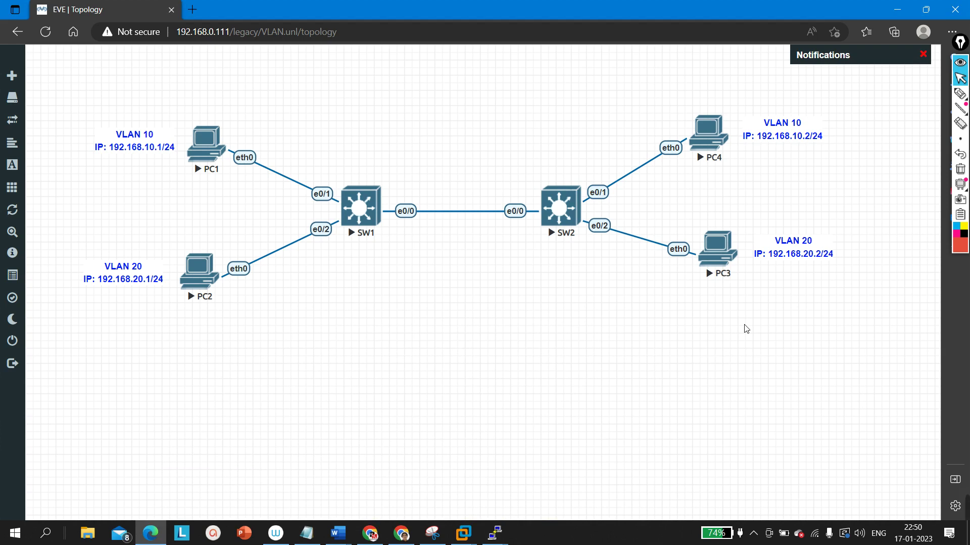
pyautogui.moveTo(417, 182); pyautogui.dragTo(484, 260)
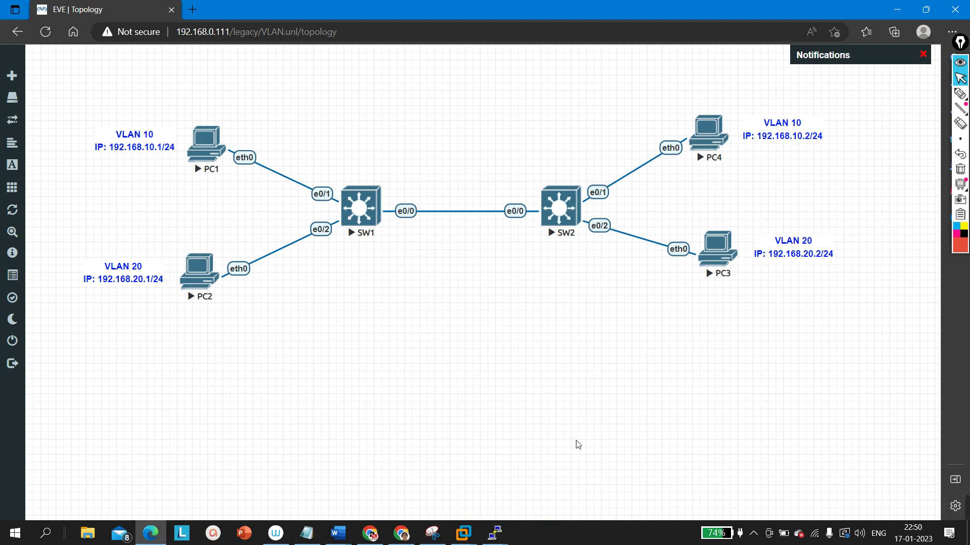